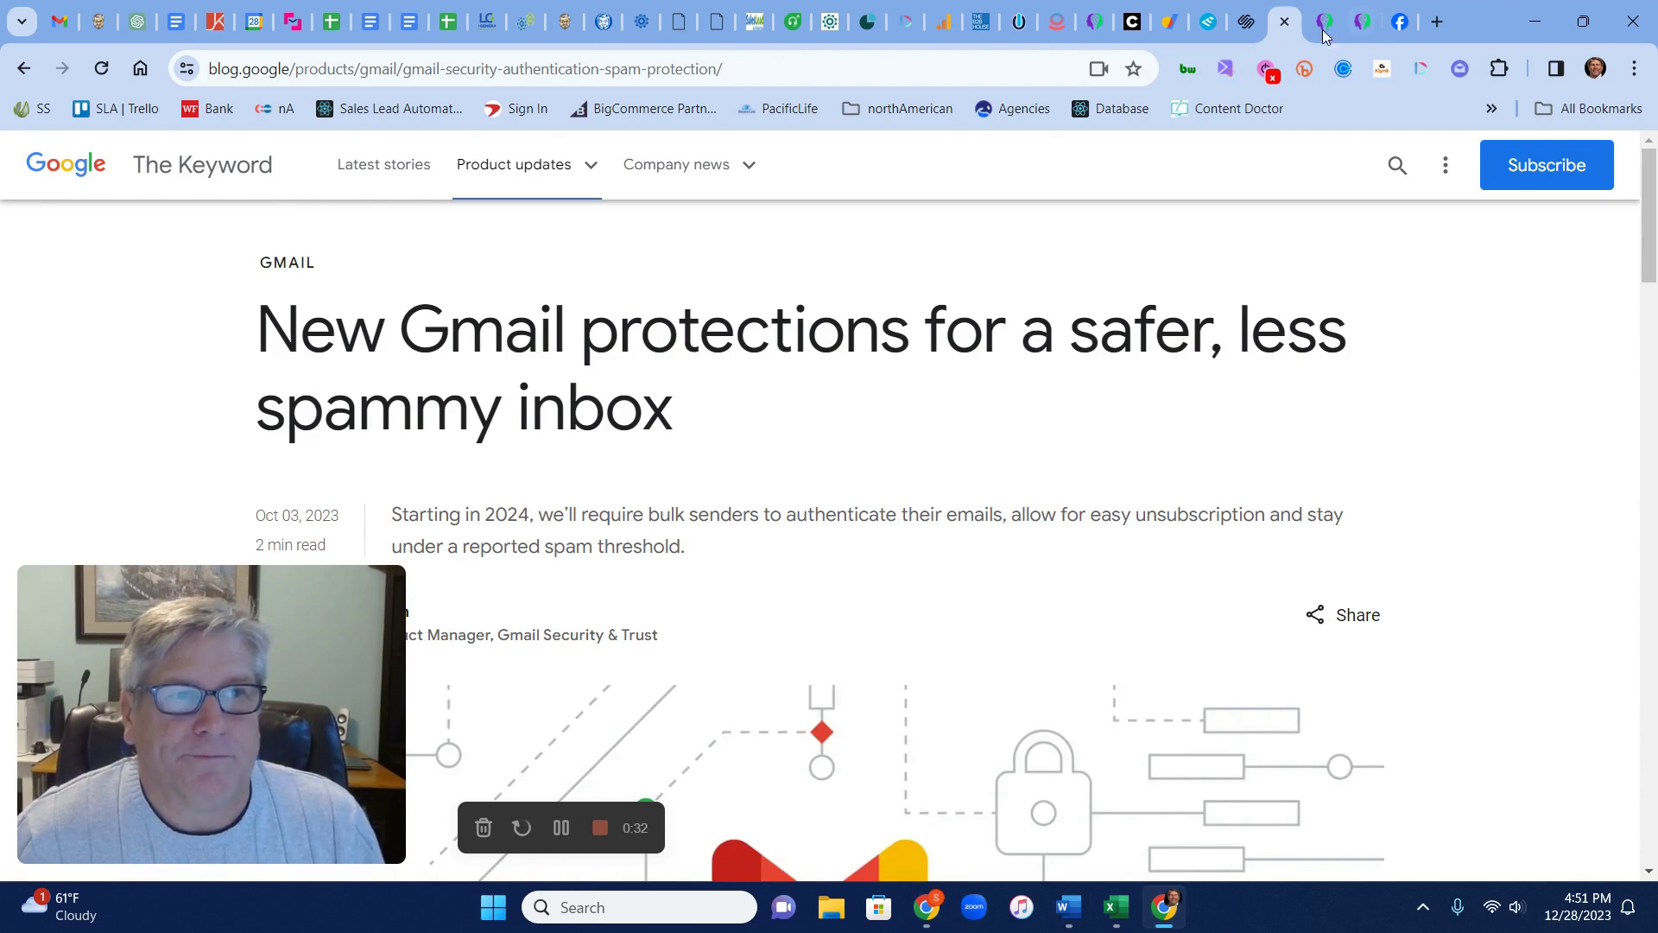
Leave the Gmail protections article and switch to the domain's Google Domains DNS records
left_click(1181, 38)
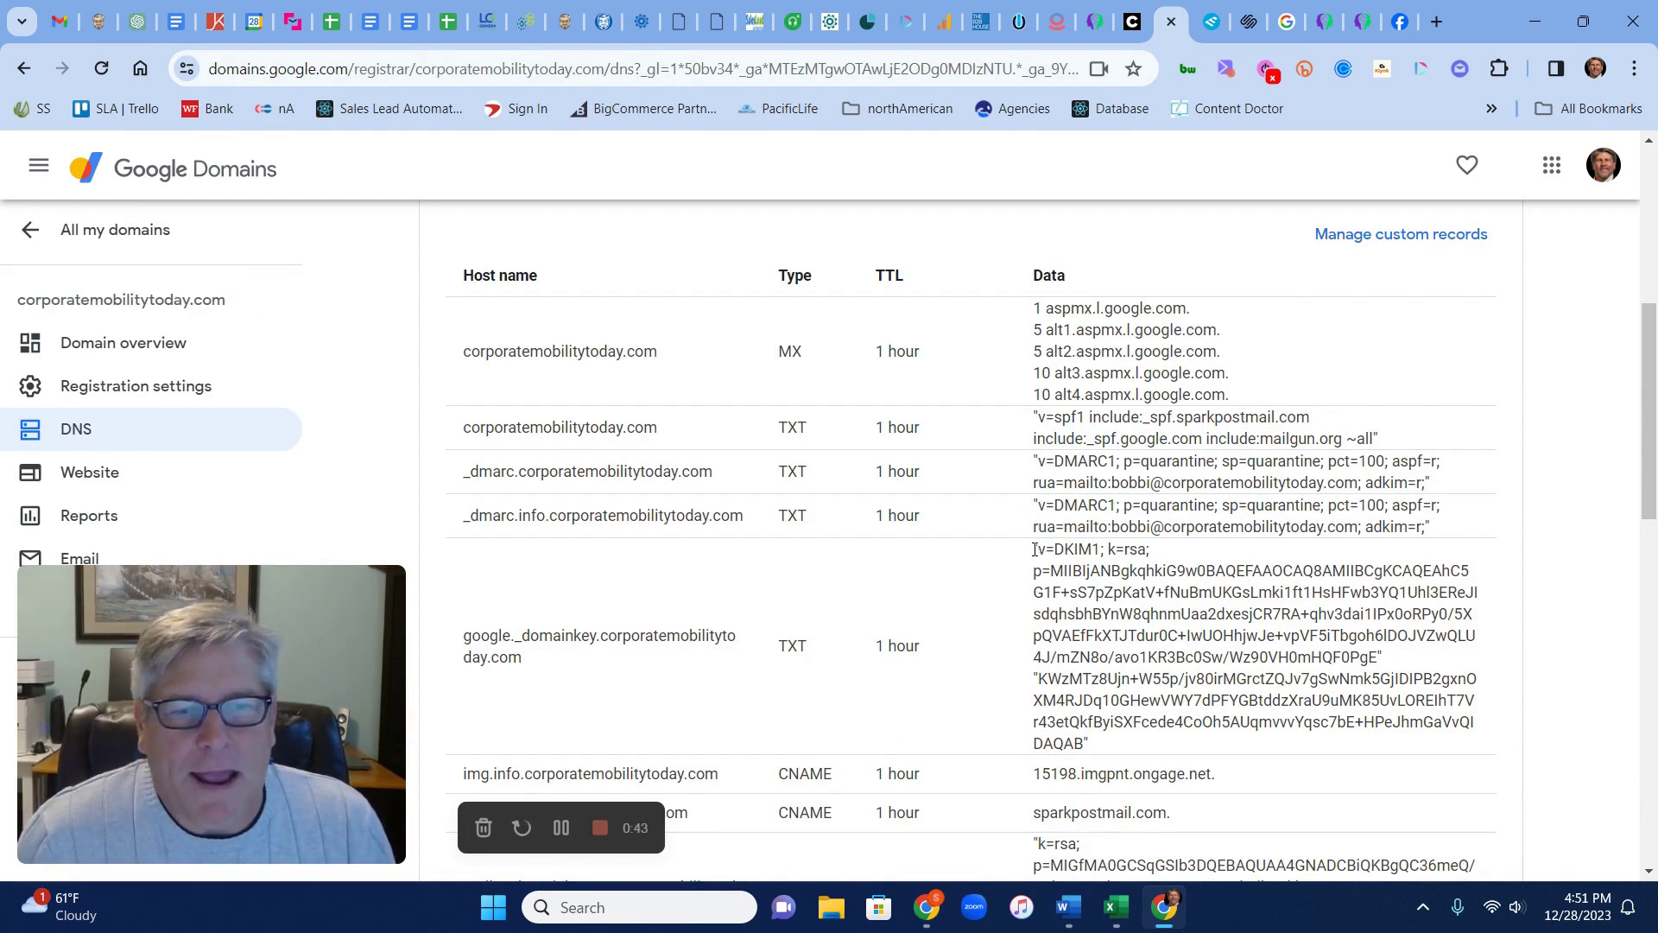
Highlight the DKIM TXT data and scroll through corporatemobilitytoday.com's custom records
left_click_drag(1034, 548, 1123, 746)
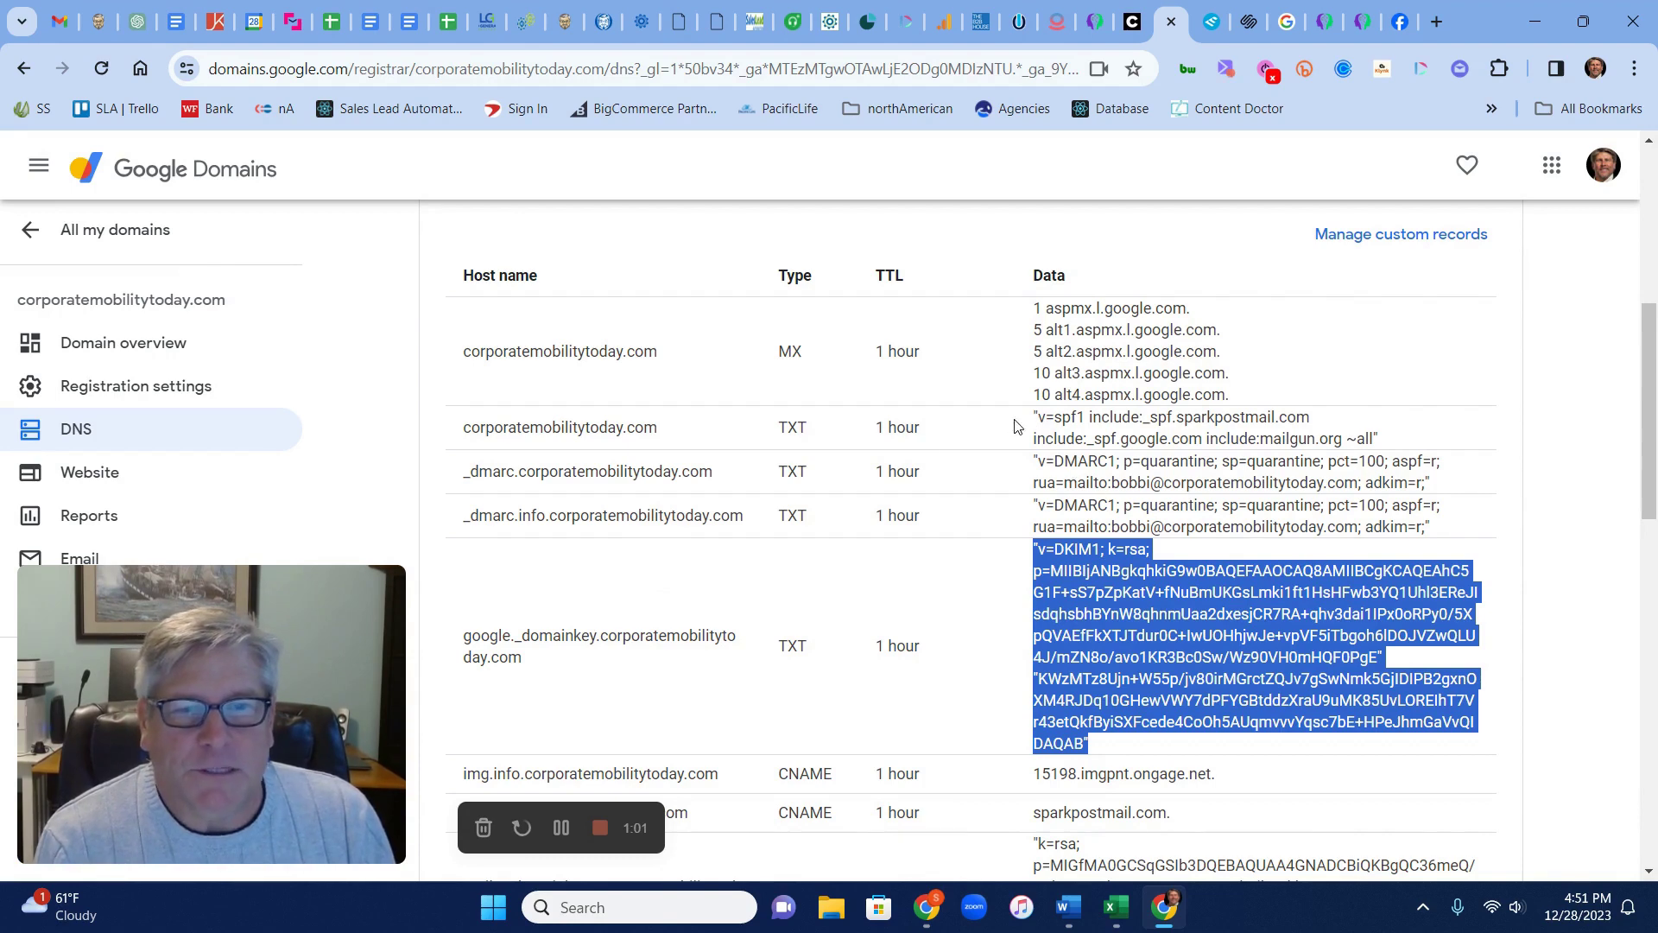
scroll(933, 677, "up", 5)
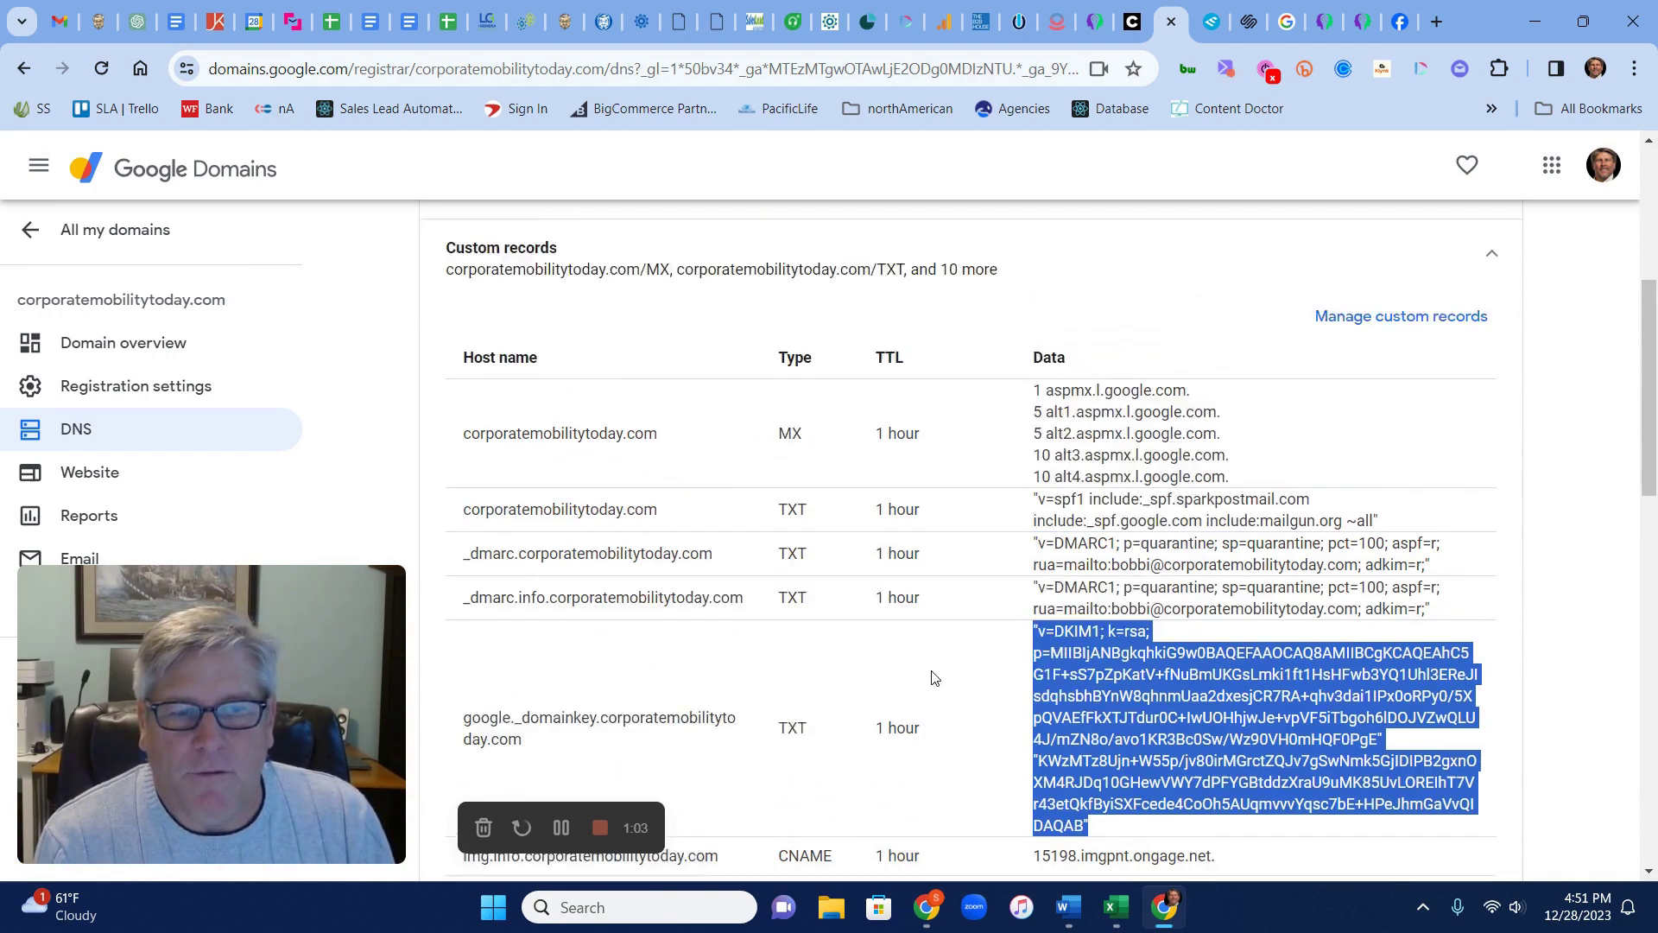
scroll(928, 676, "down", 7)
scroll(933, 677, "down", 4)
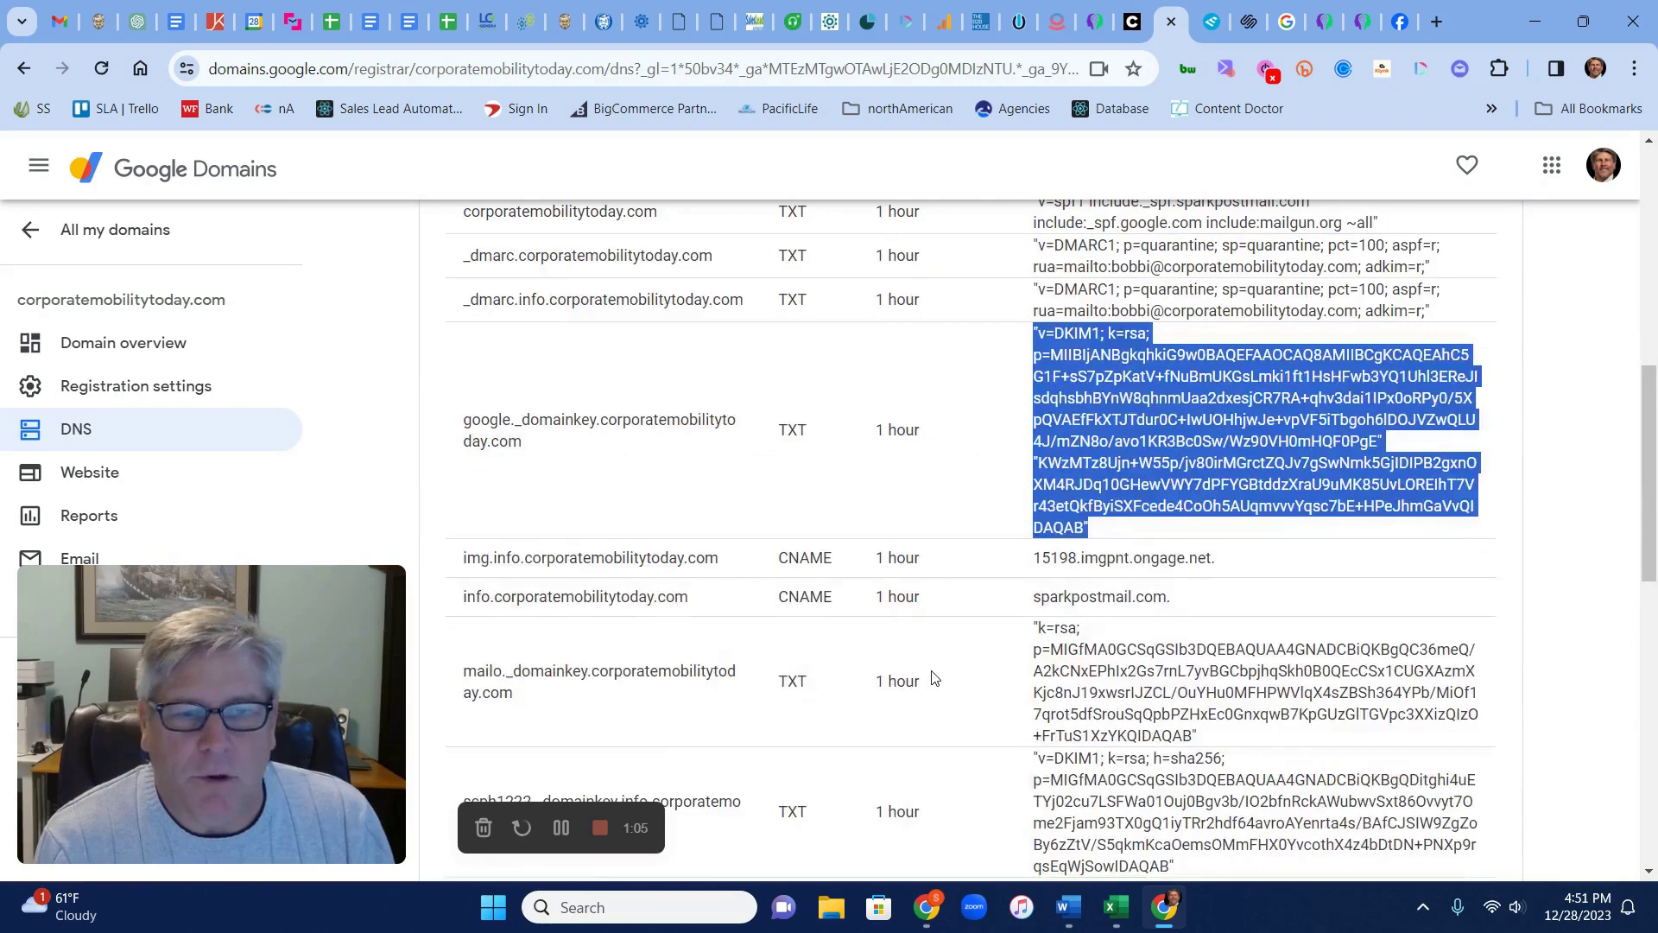
scroll(932, 677, "up", 6)
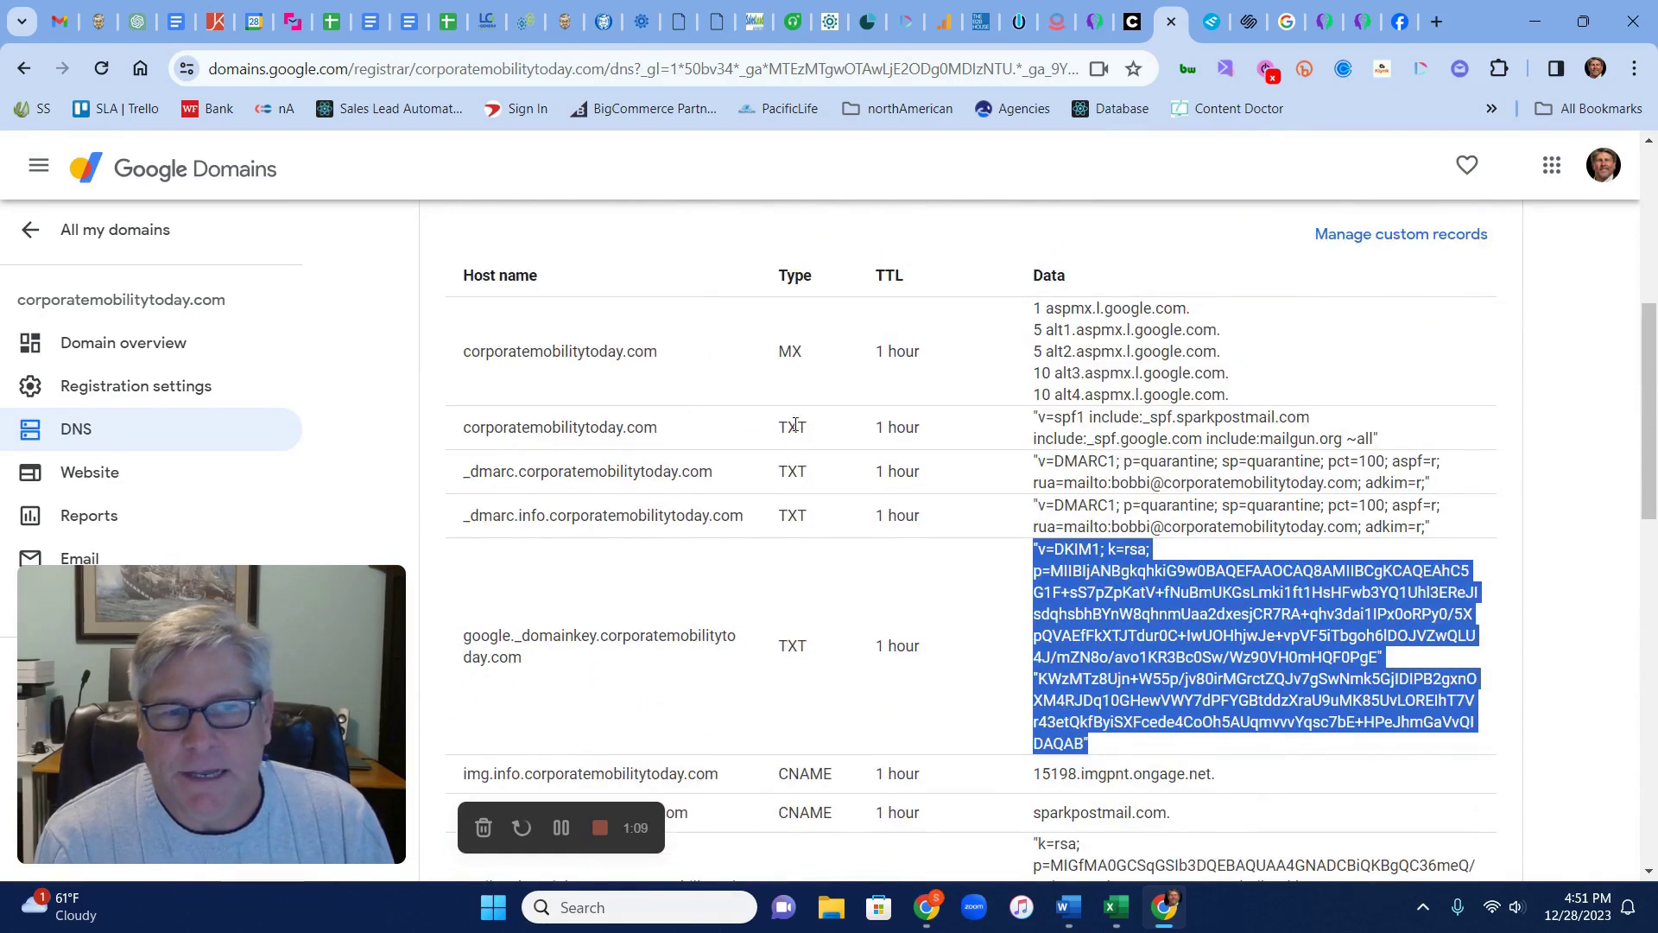
scroll(820, 466, "up", 1)
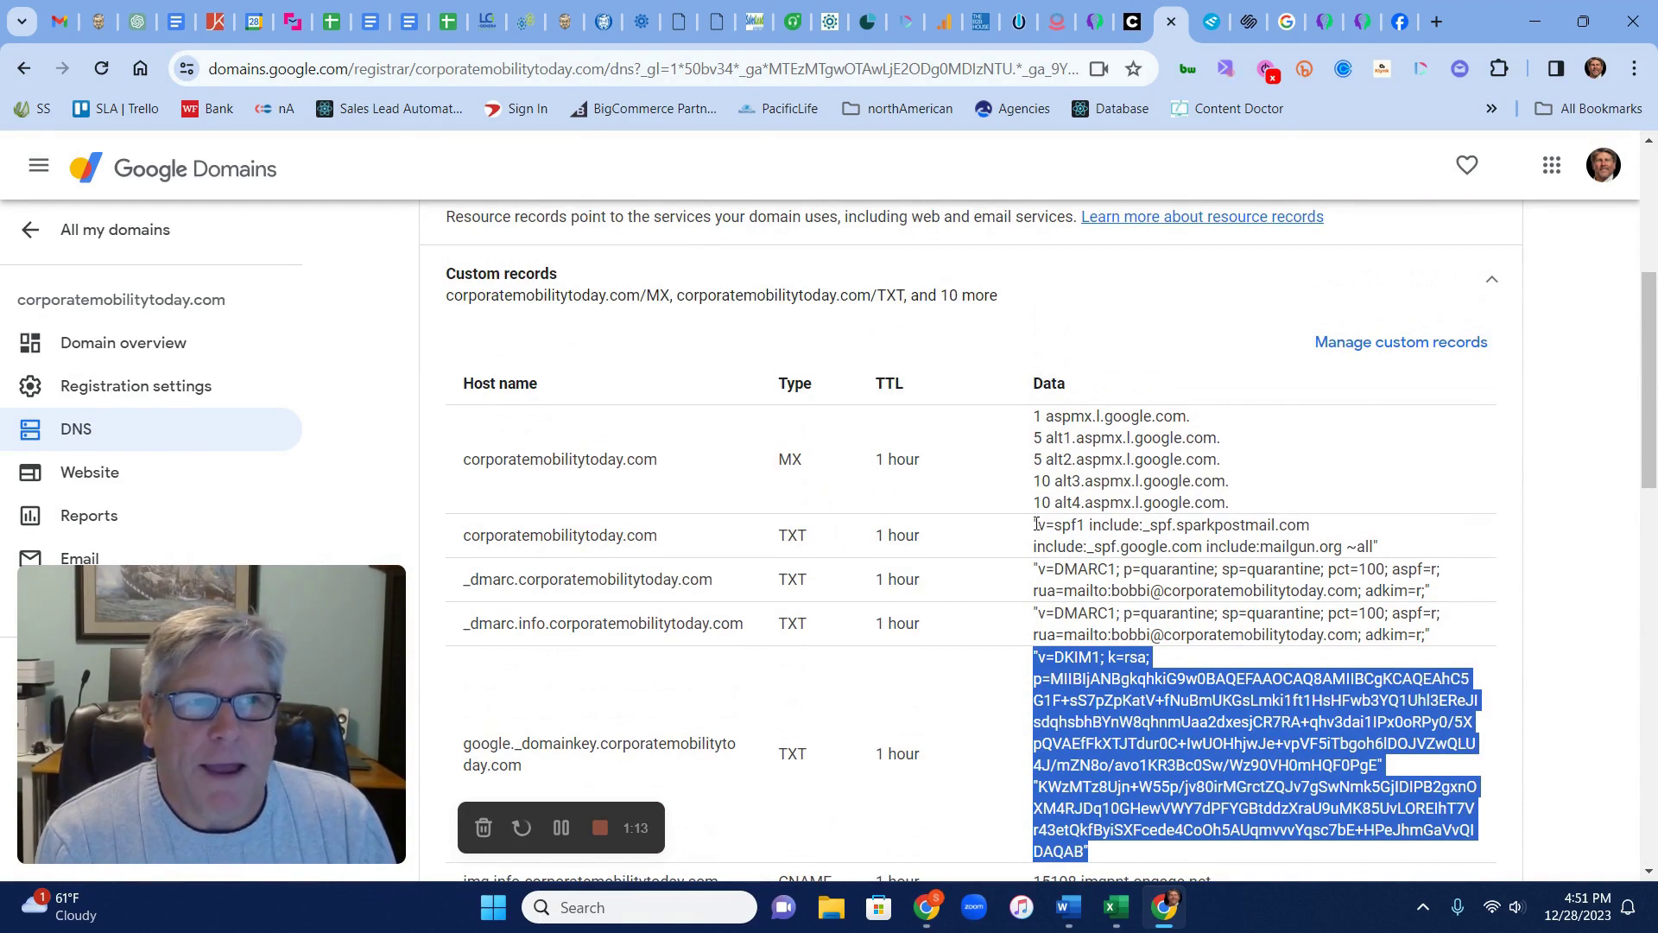
Open firstclassmovingsolutions.com's Squarespace DNS settings down to the _dmarc and SPF custom records
left_click(1248, 22)
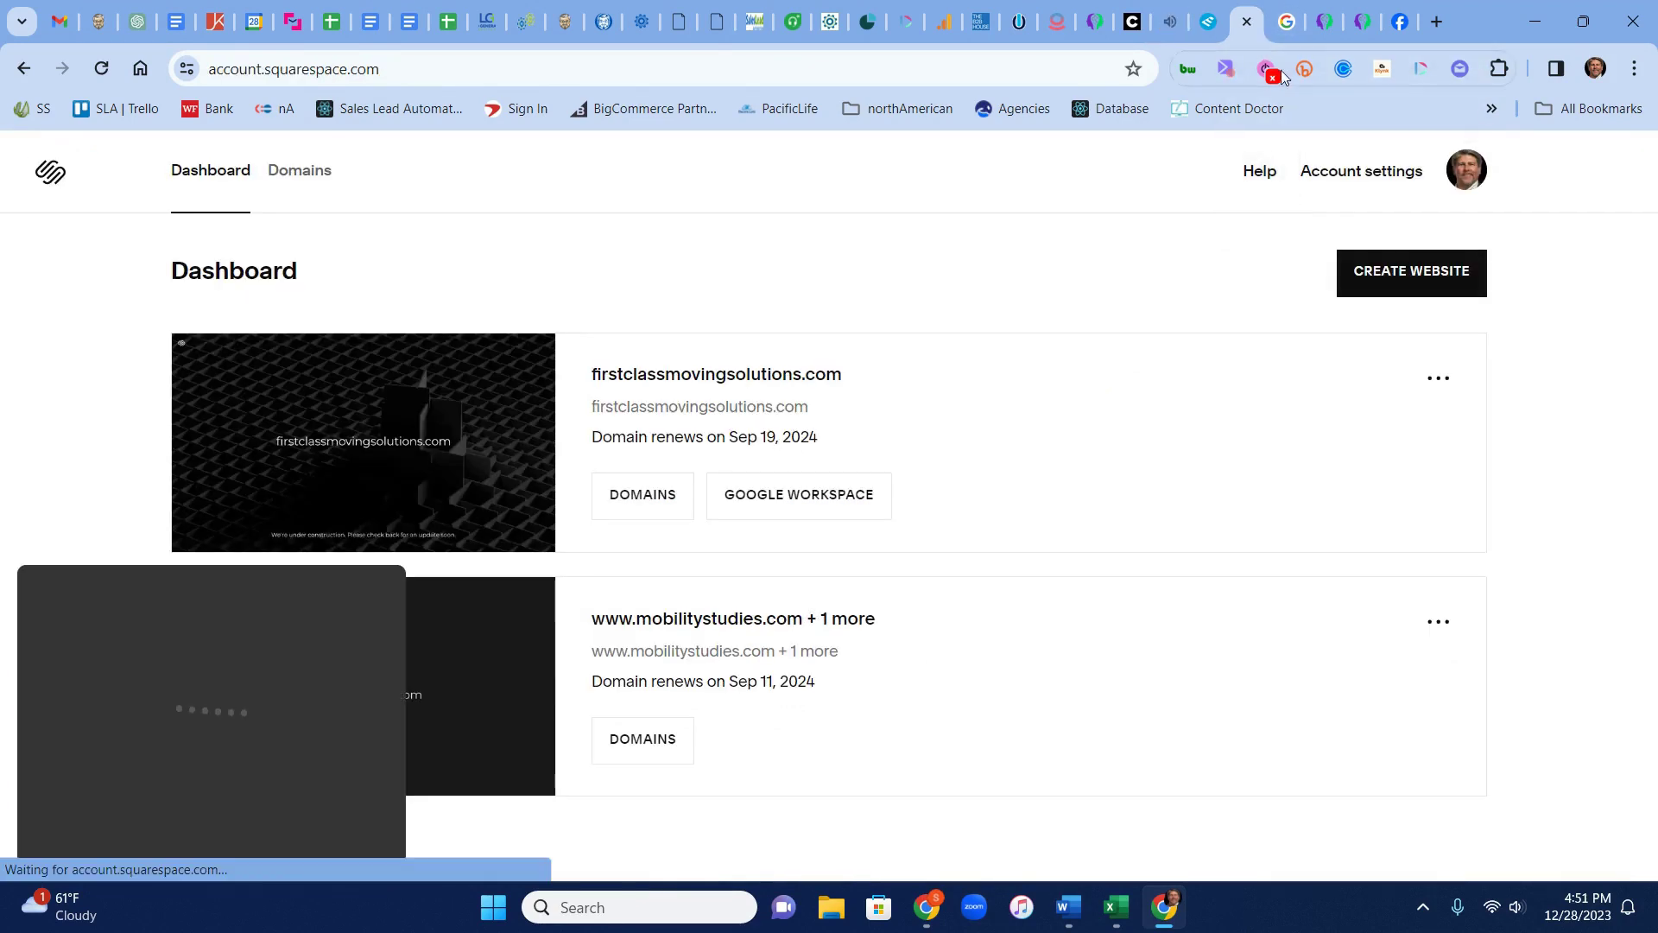
left_click(654, 503)
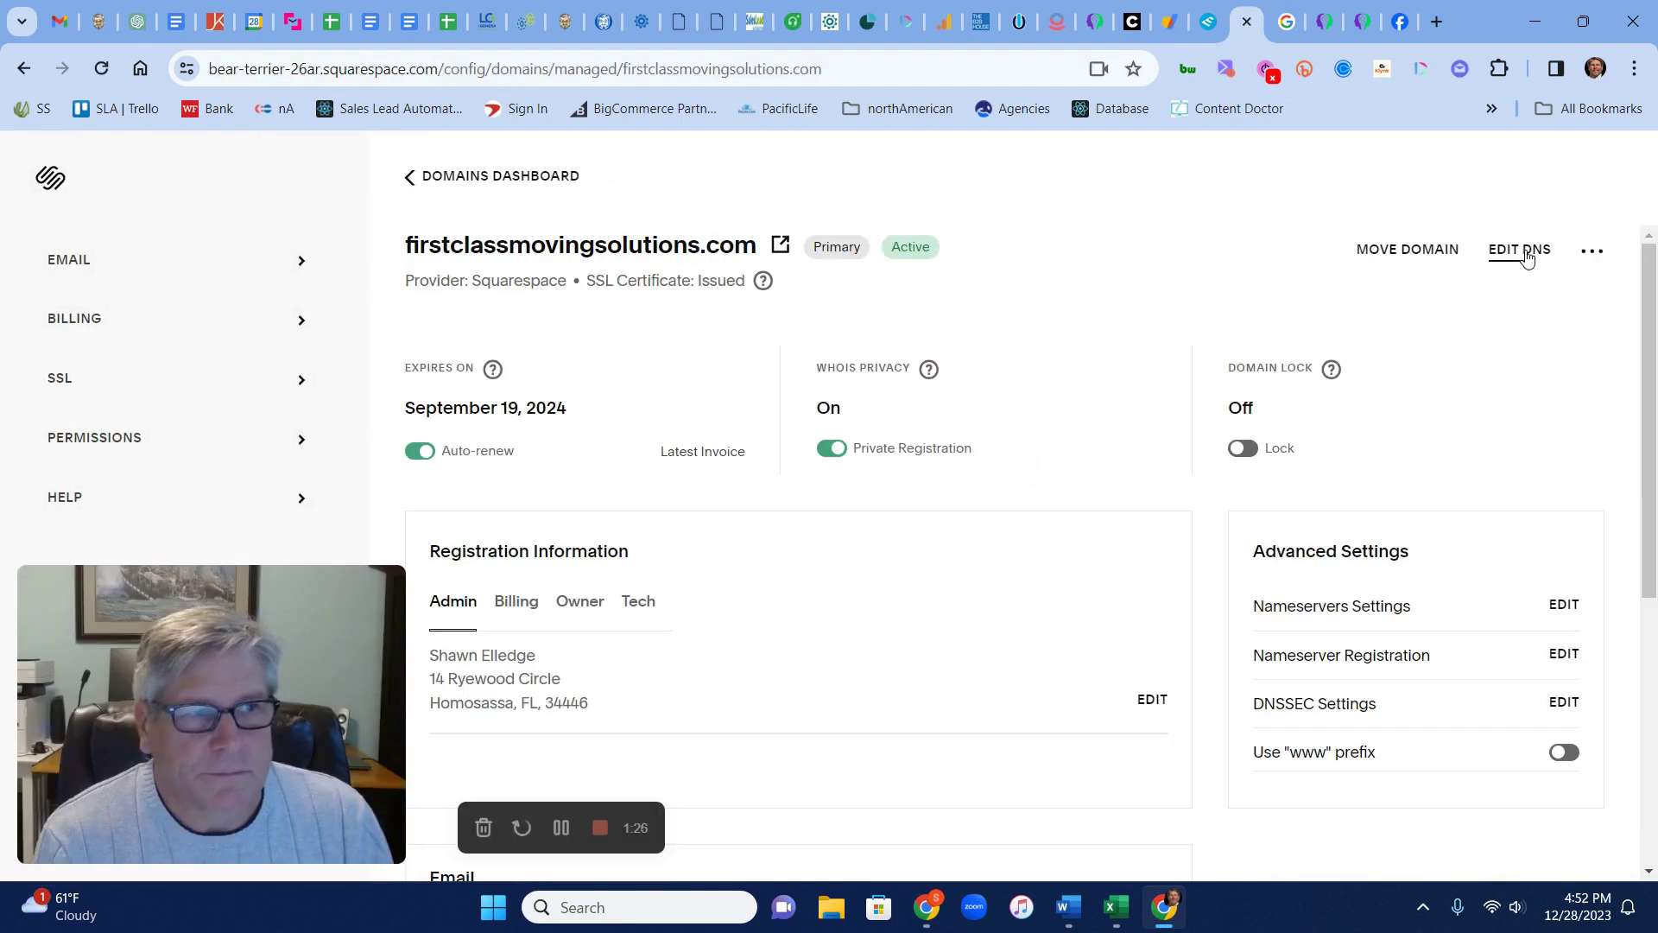
left_click(1526, 257)
scroll(859, 603, "down", 1)
scroll(859, 603, "down", 2)
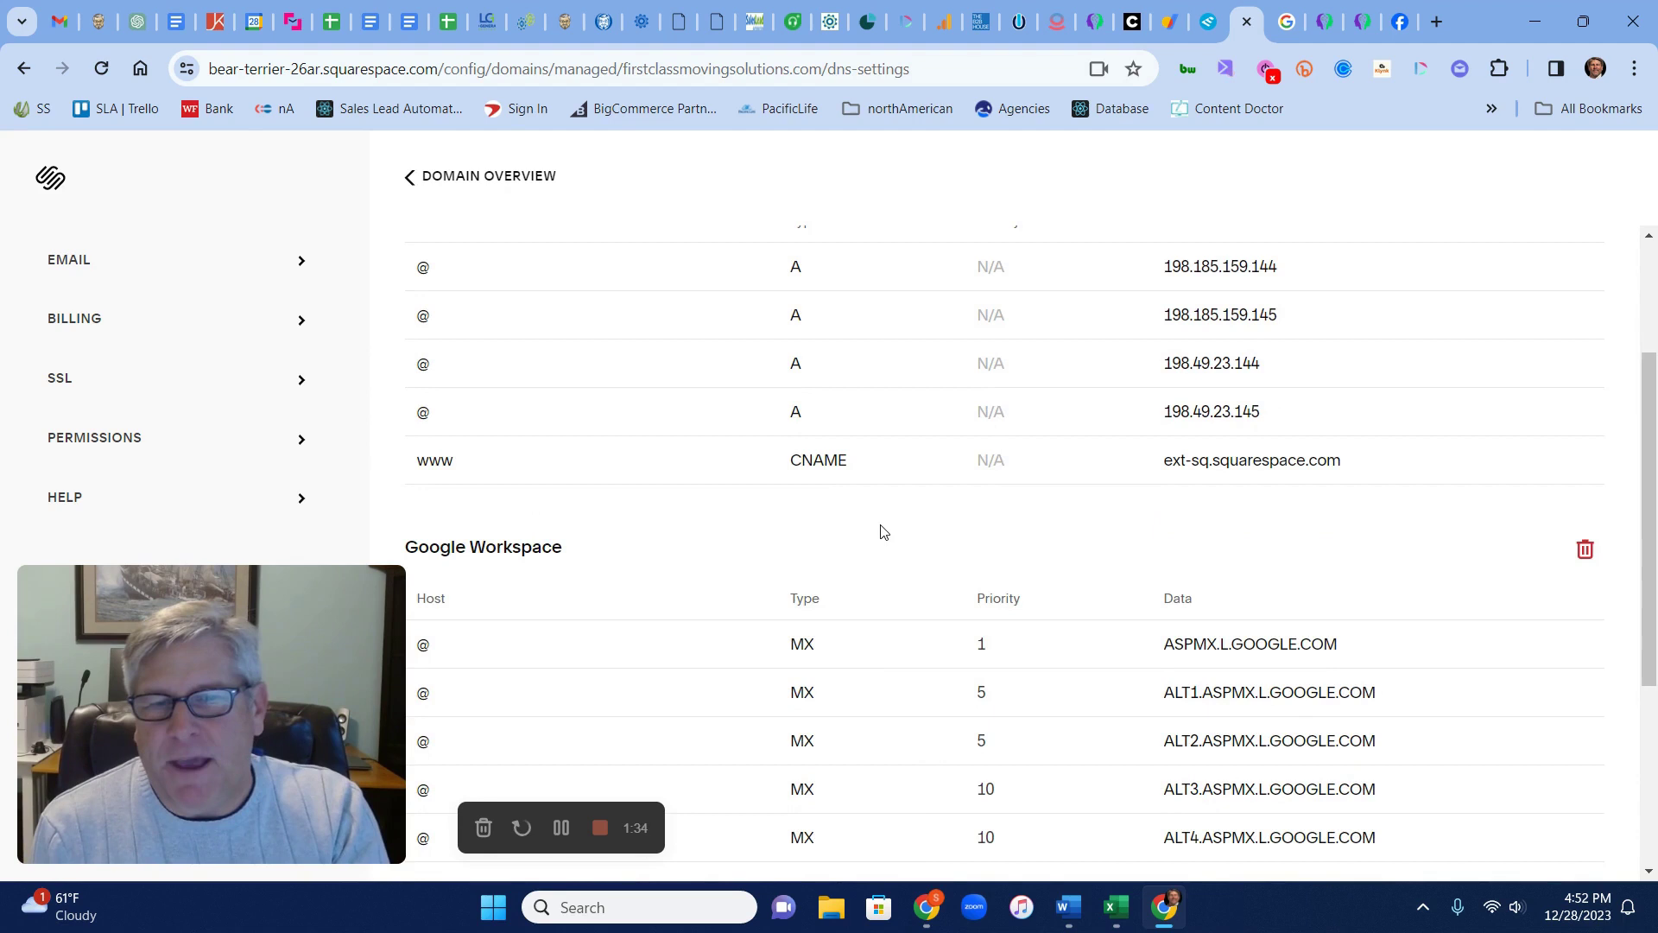
scroll(883, 531, "down", 1)
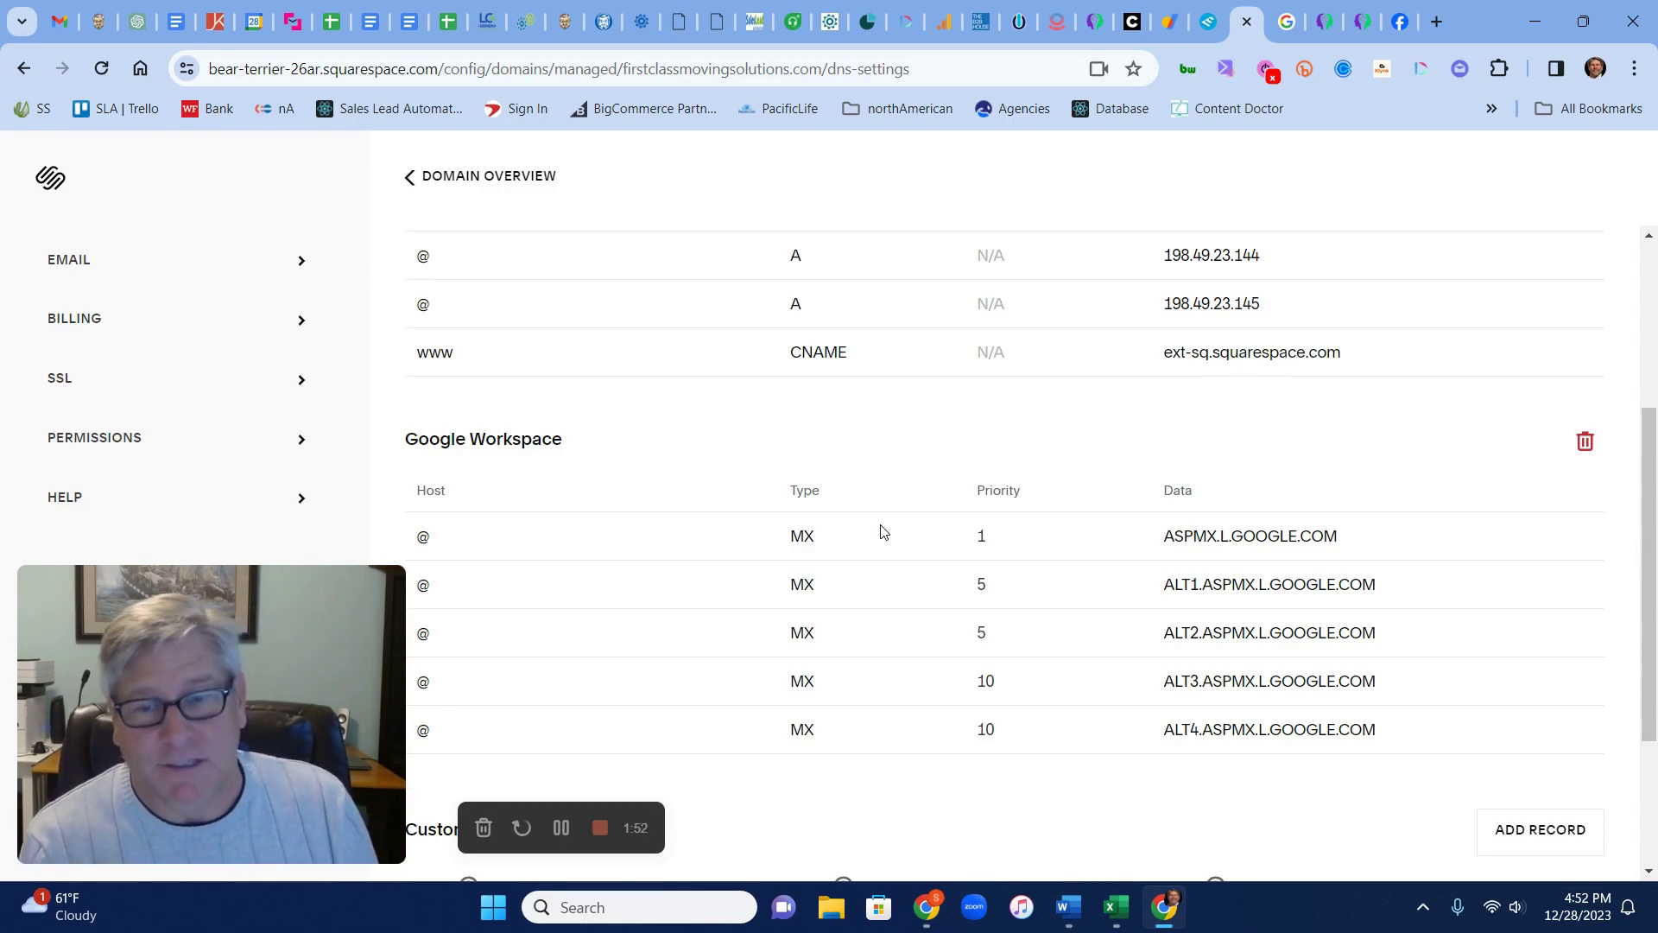
scroll(872, 530, "down", 3)
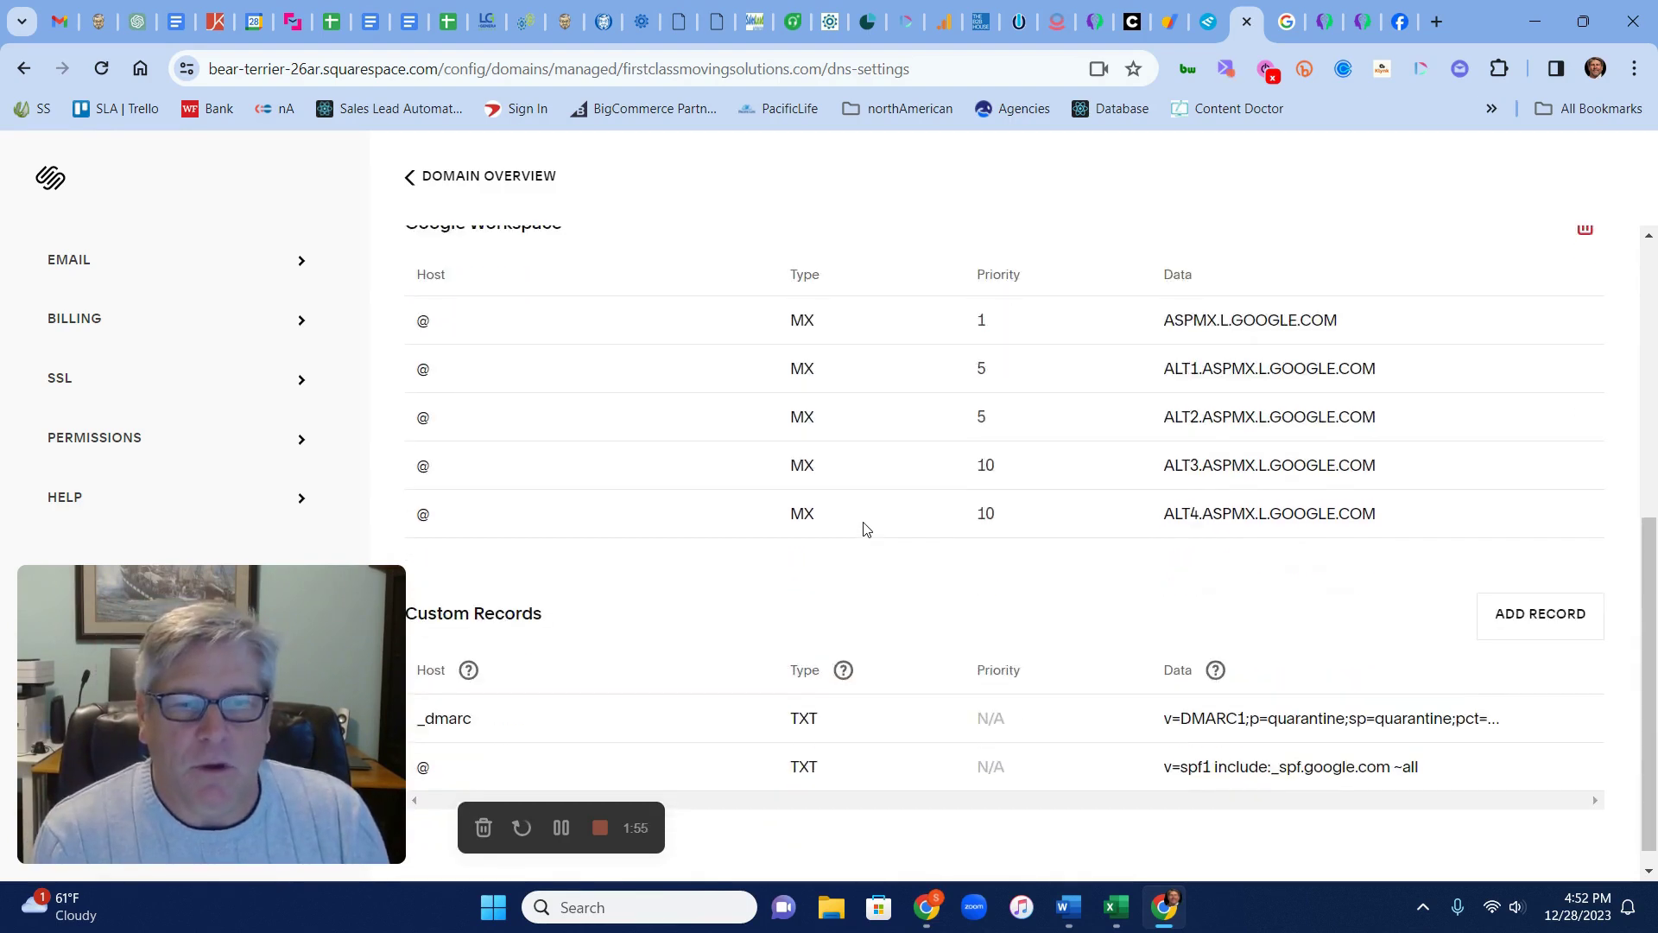
scroll(749, 581, "up", 1)
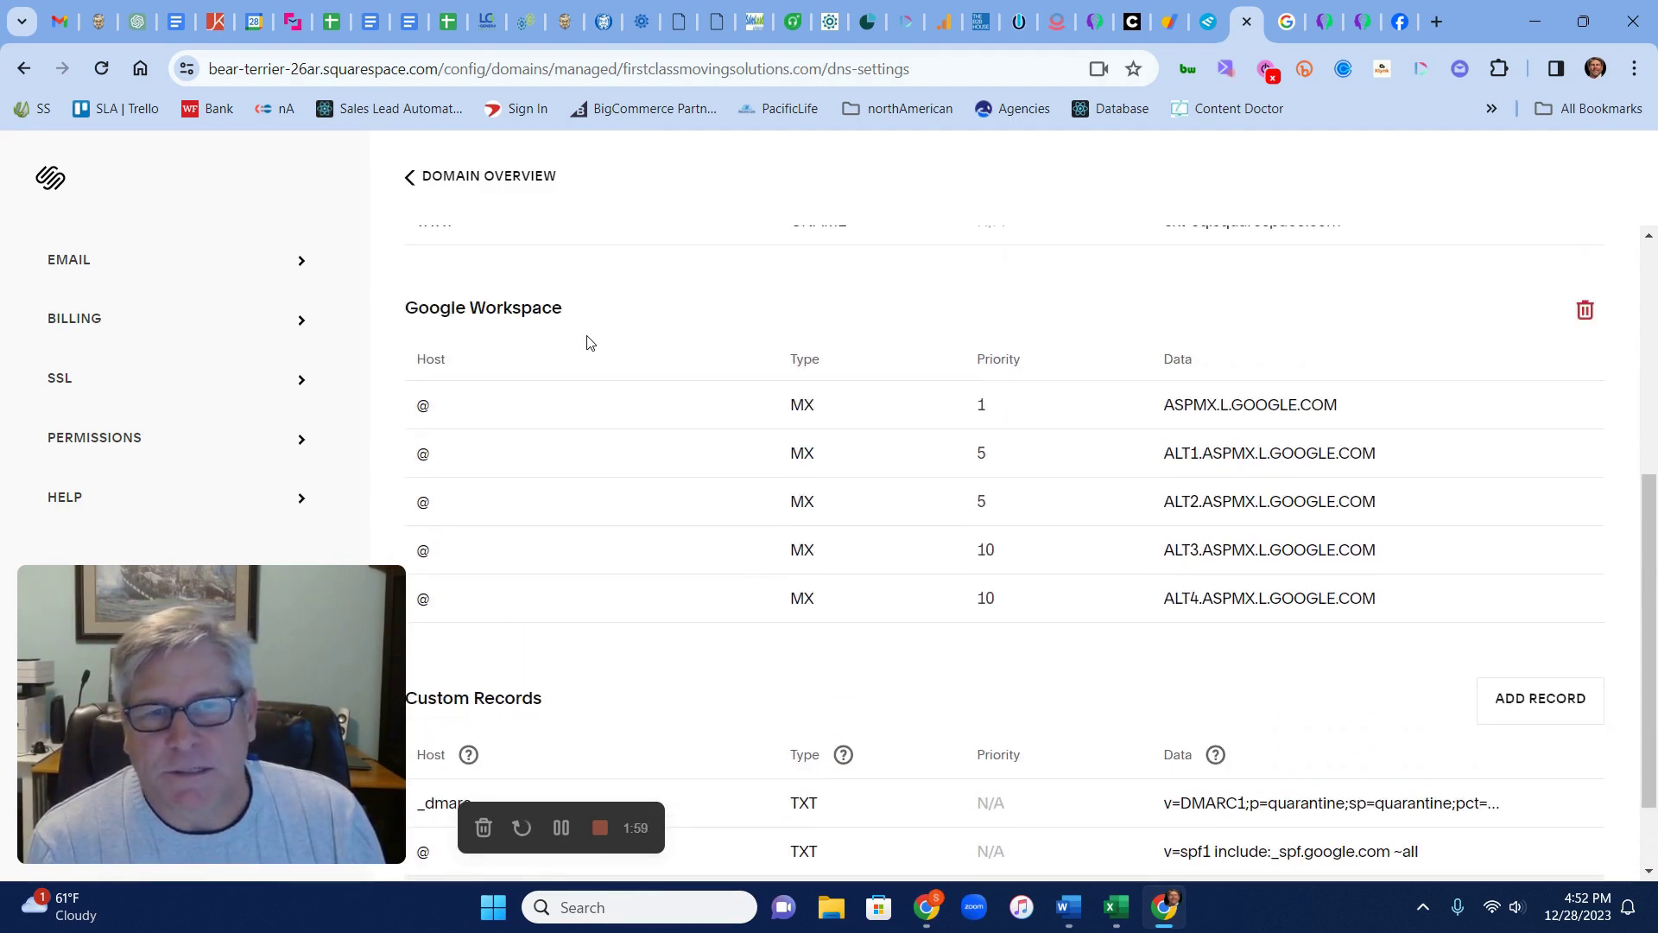
scroll(596, 372, "down", 1)
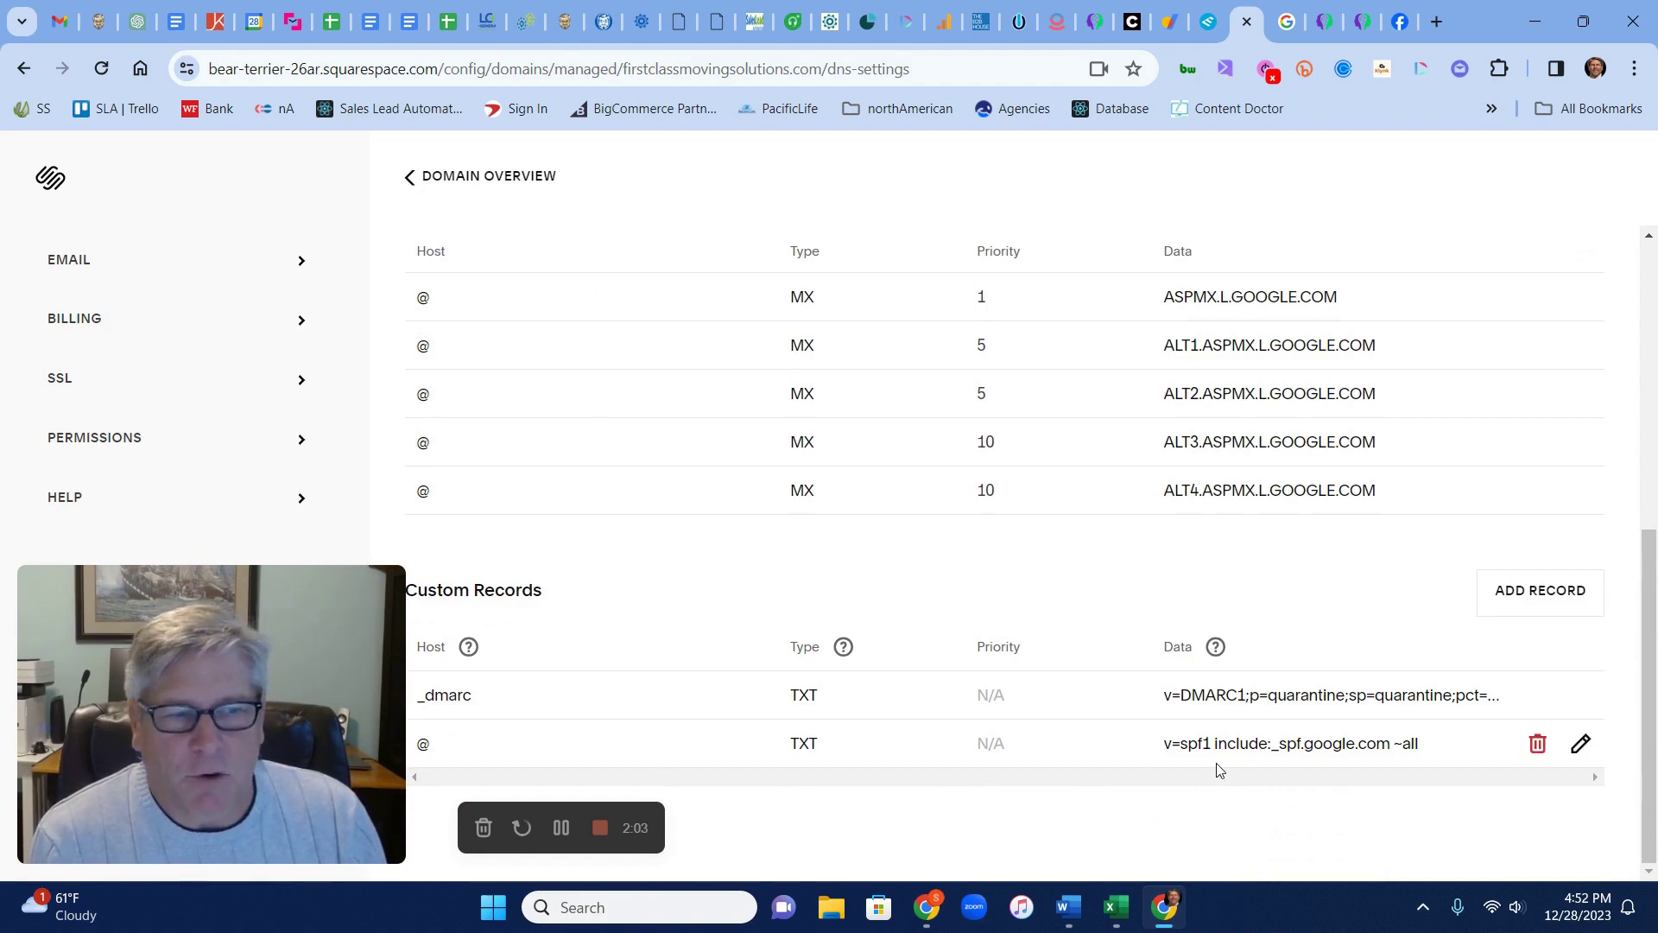
Highlight the Squarespace SPF TXT value, then go to EasyDMARC's DMARC Record Checker
left_click_drag(1162, 742, 1434, 755)
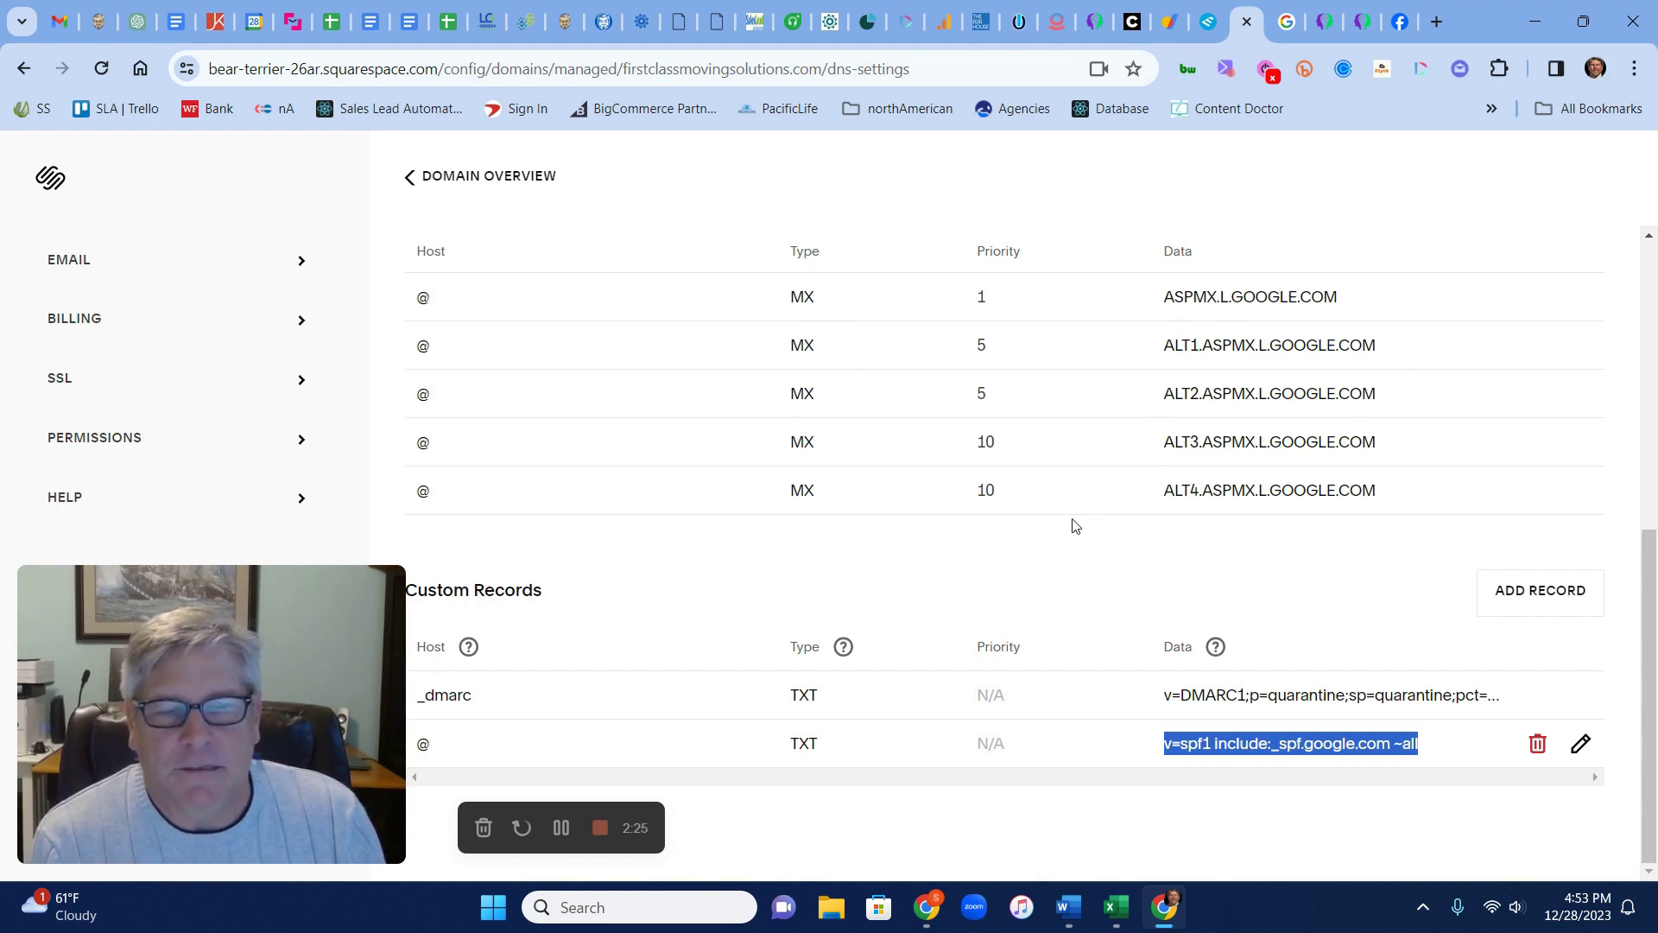
left_click_drag(361, 594, 379, 239)
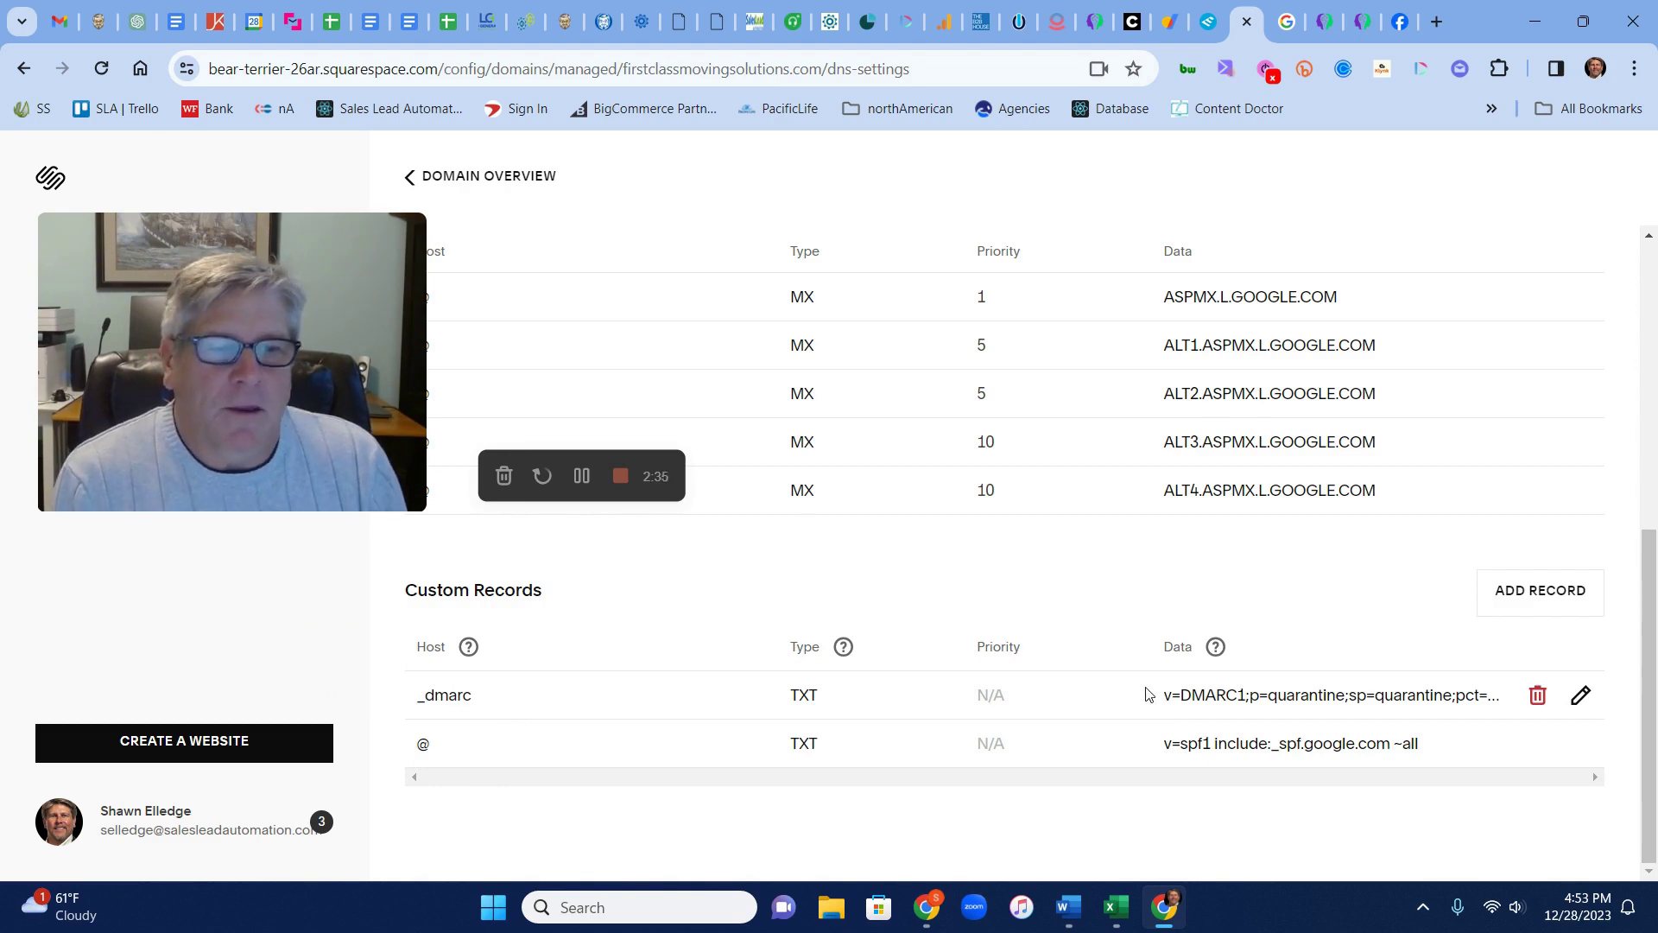
left_click_drag(402, 226, 408, 521)
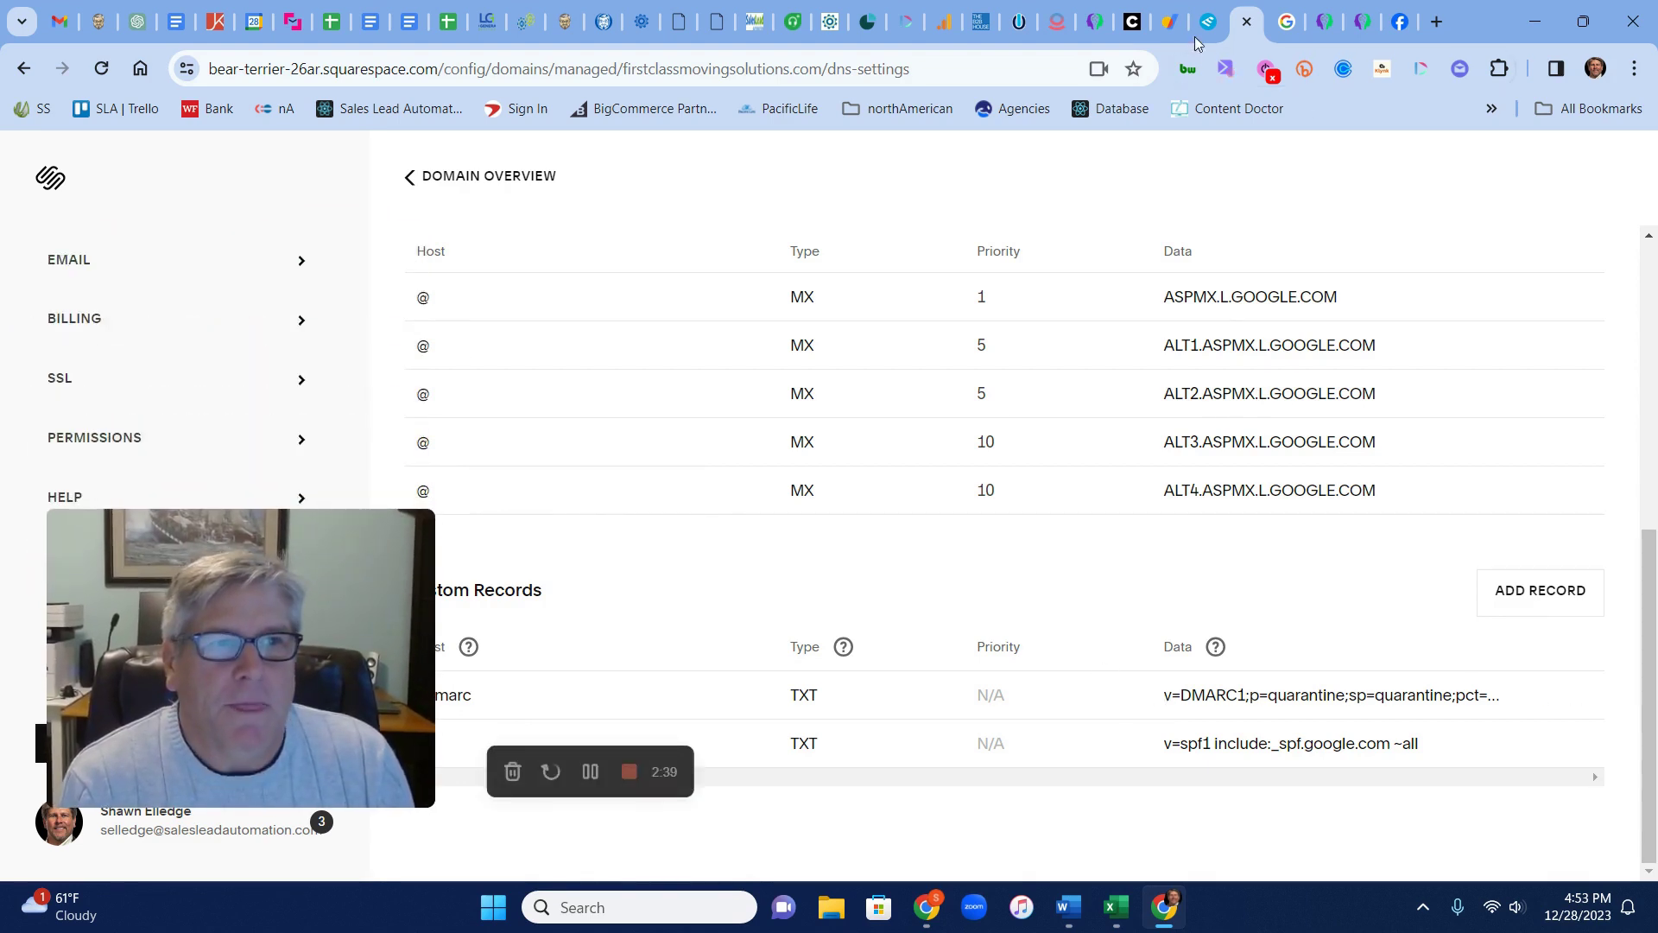
left_click(1169, 21)
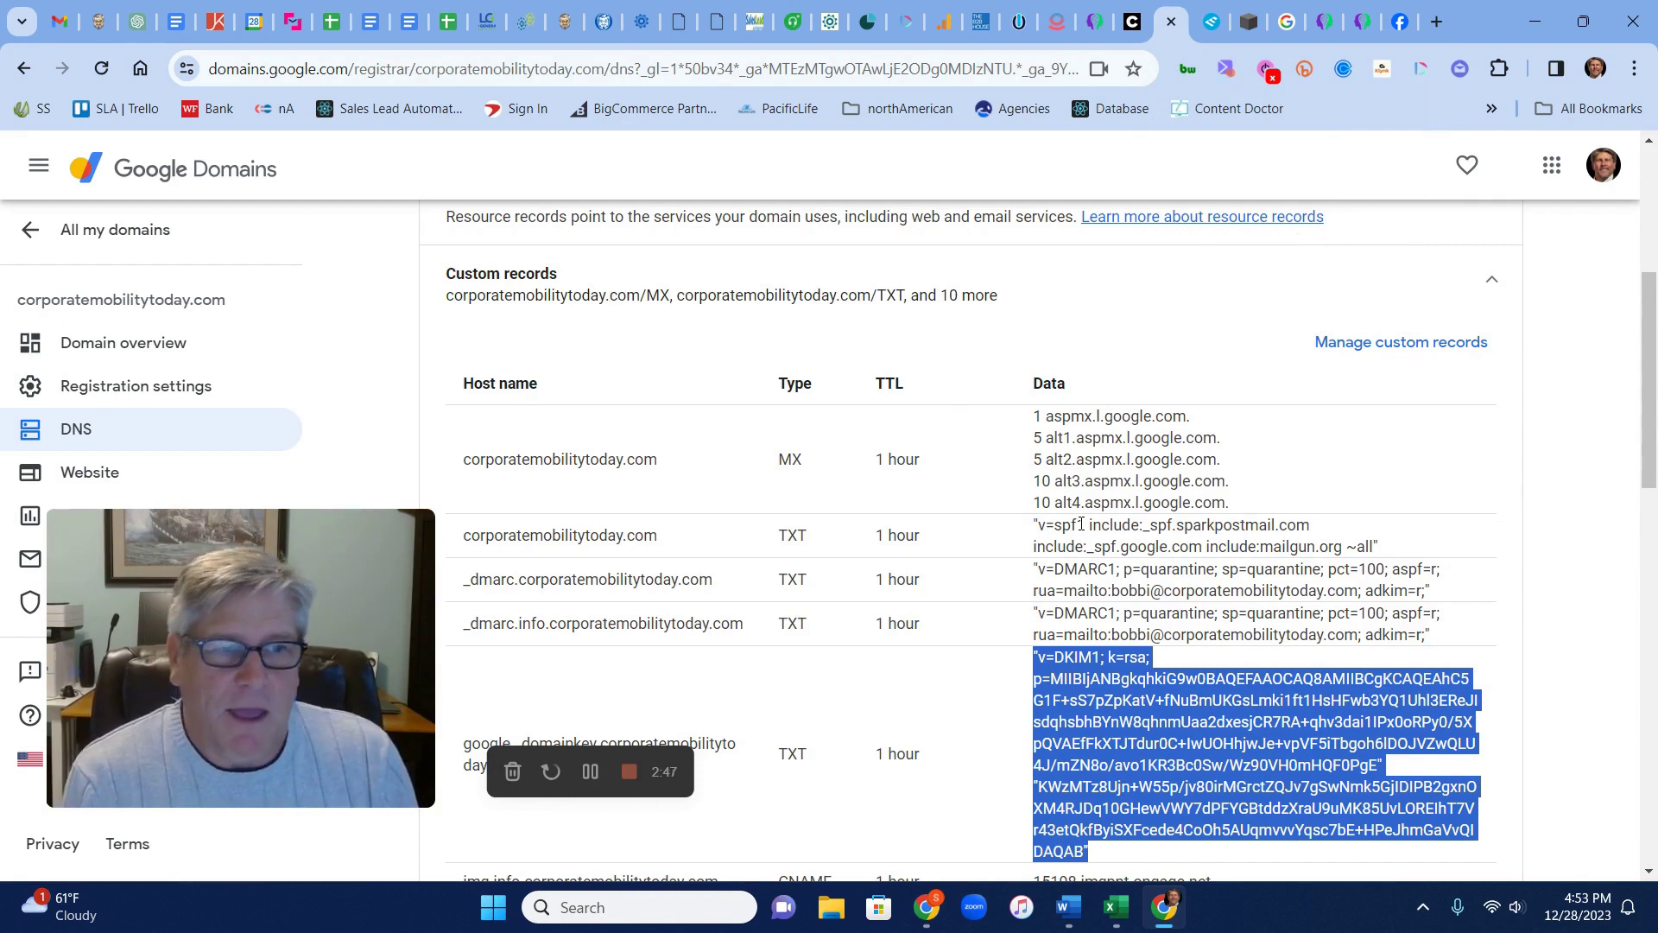
left_click(1210, 33)
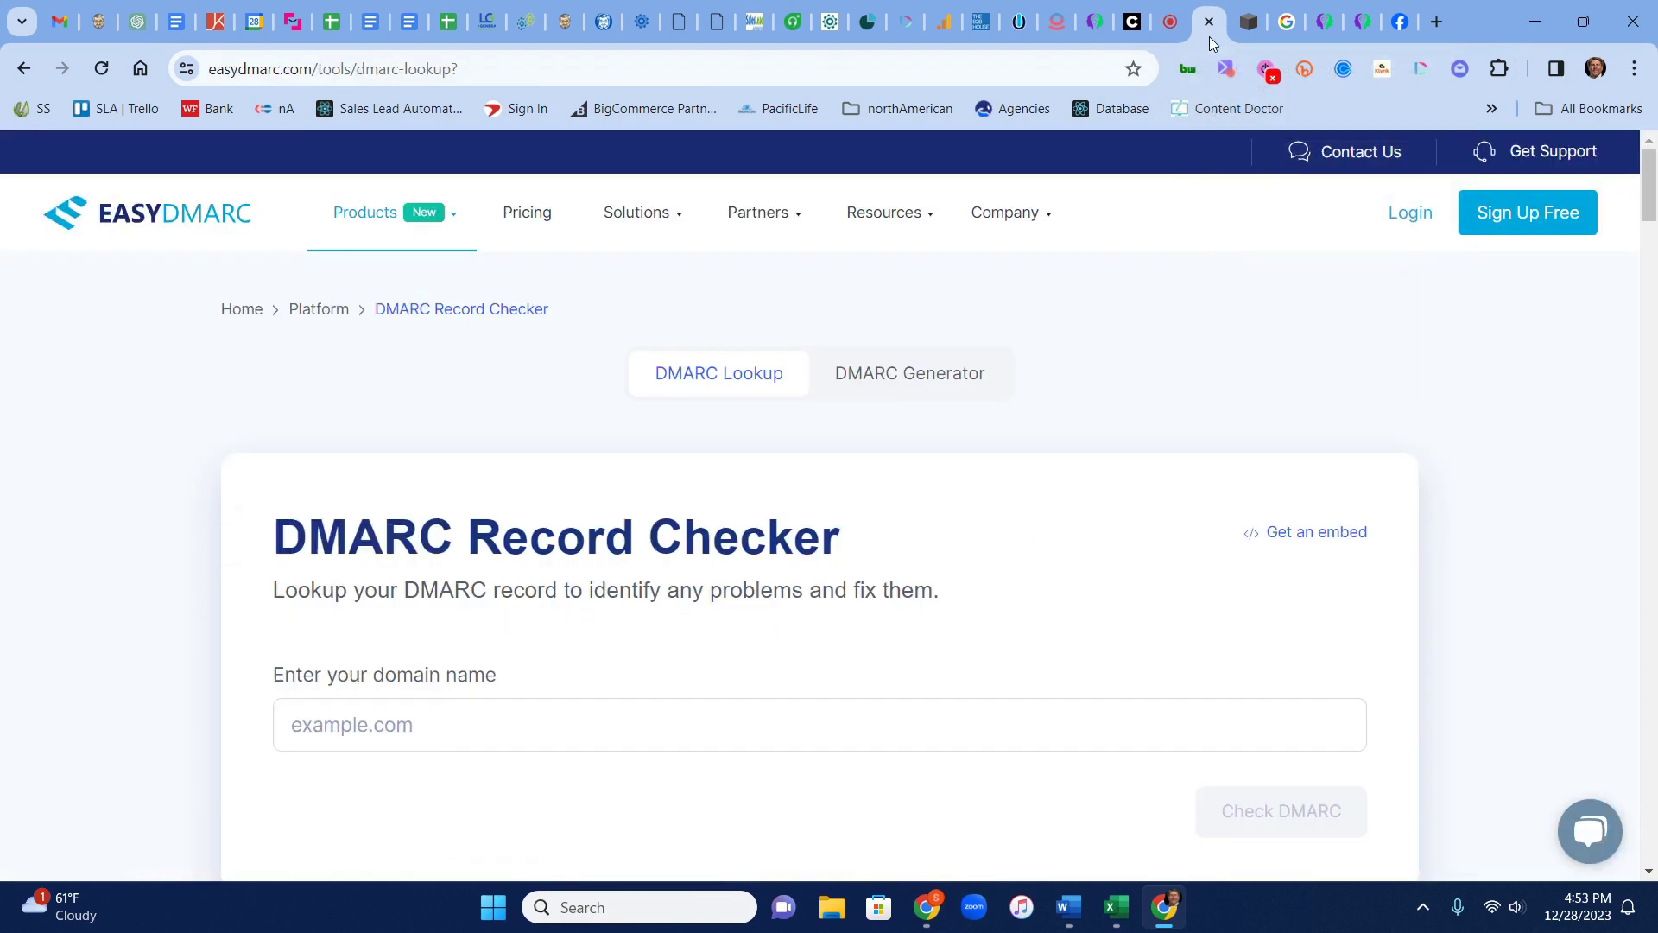
Check corporatemobilitytoday.com's DMARC record: Valid, Quarantine policy, 3 warnings
left_click_drag(357, 531, 366, 253)
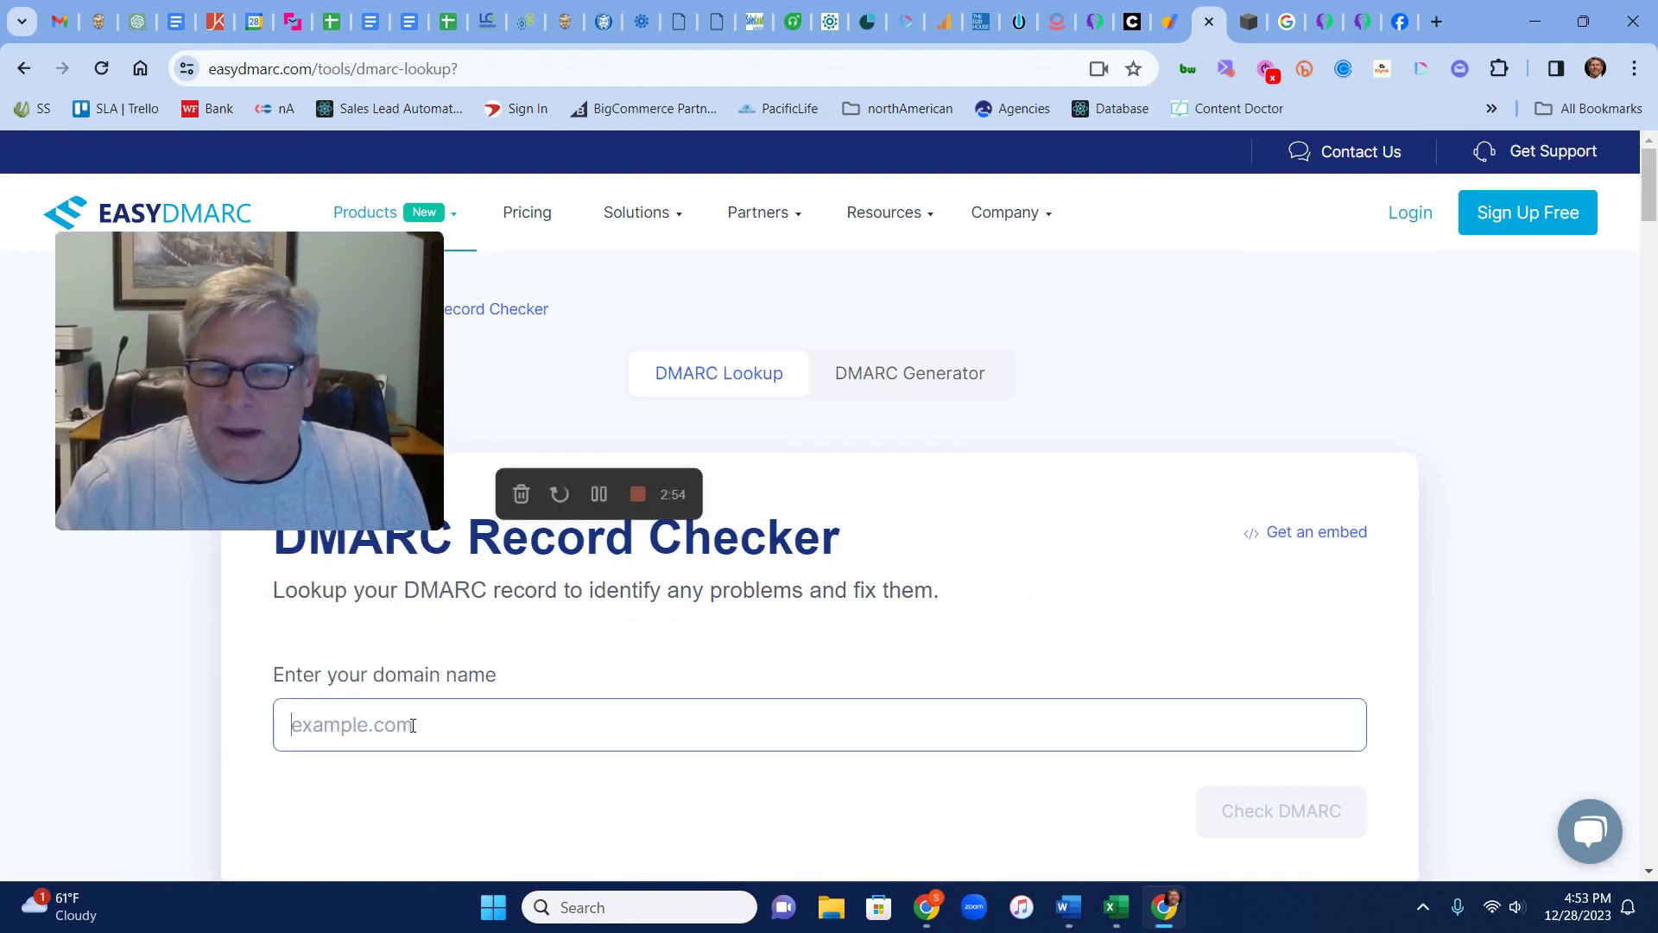
left_click(413, 726)
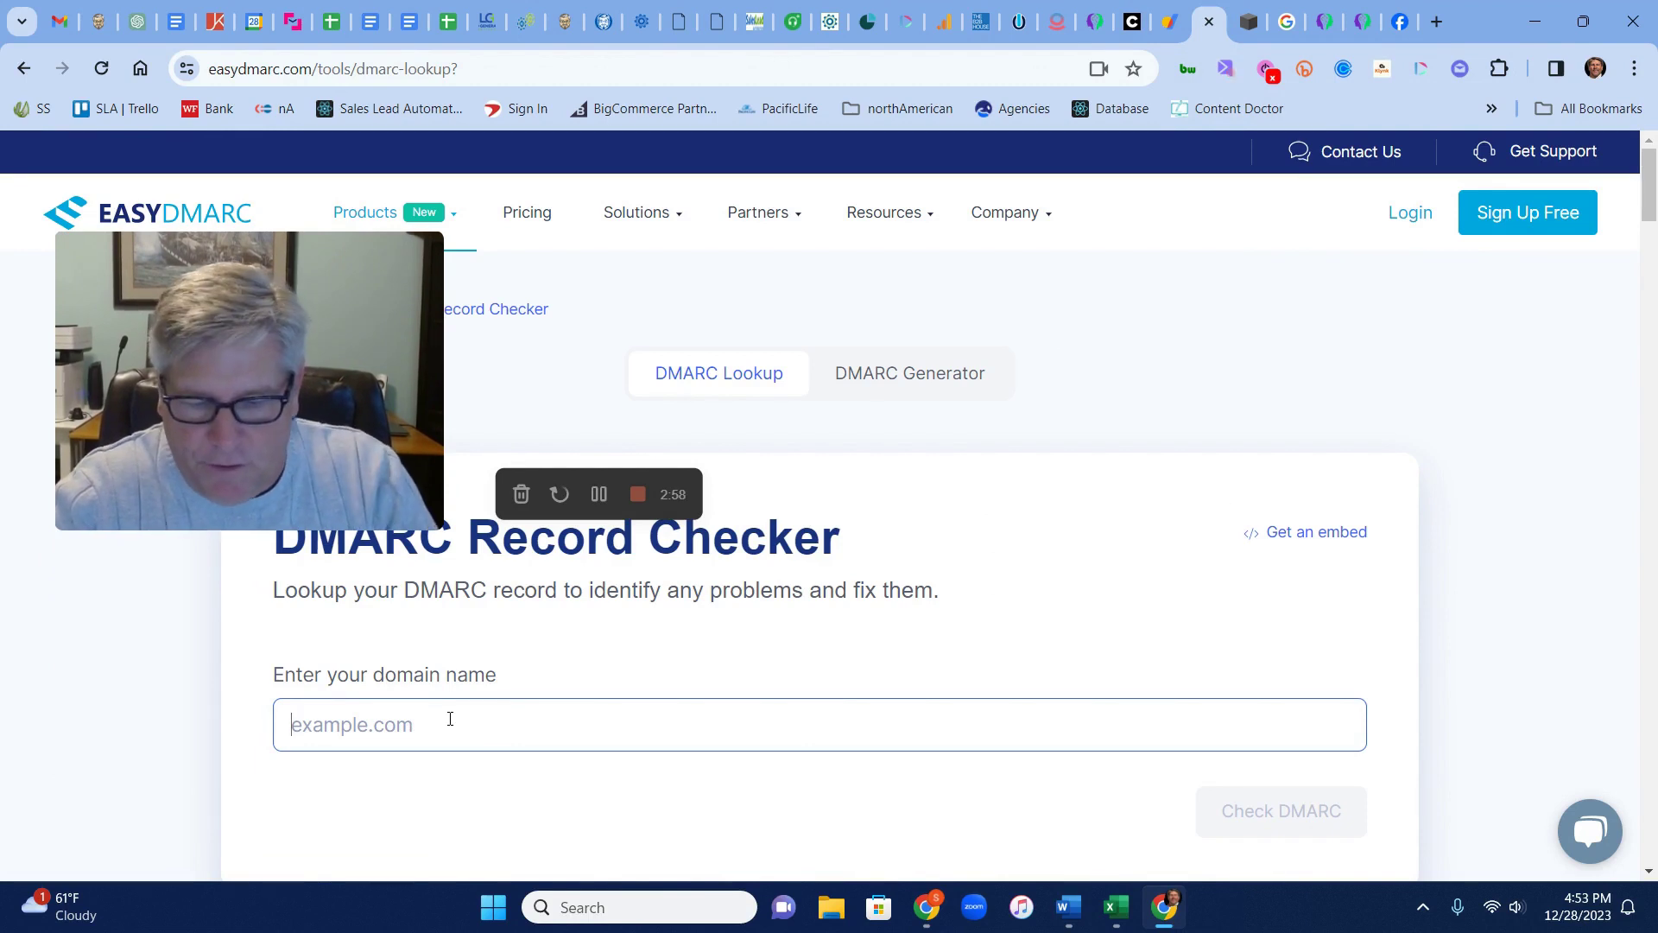
type("c")
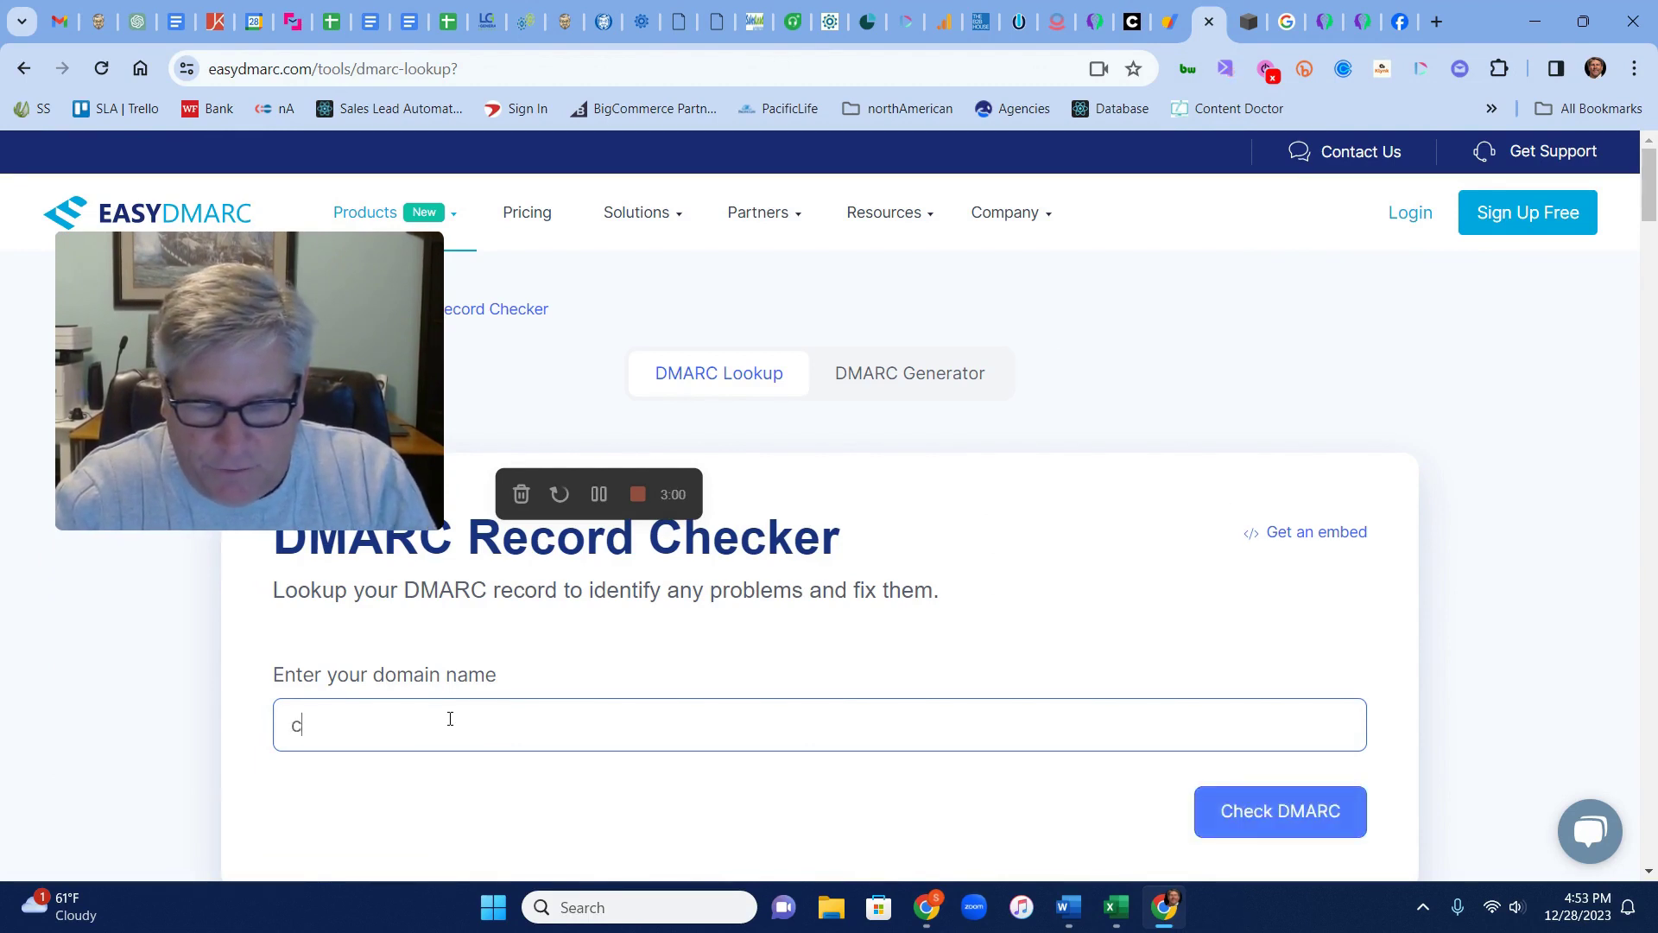
type("orporatem")
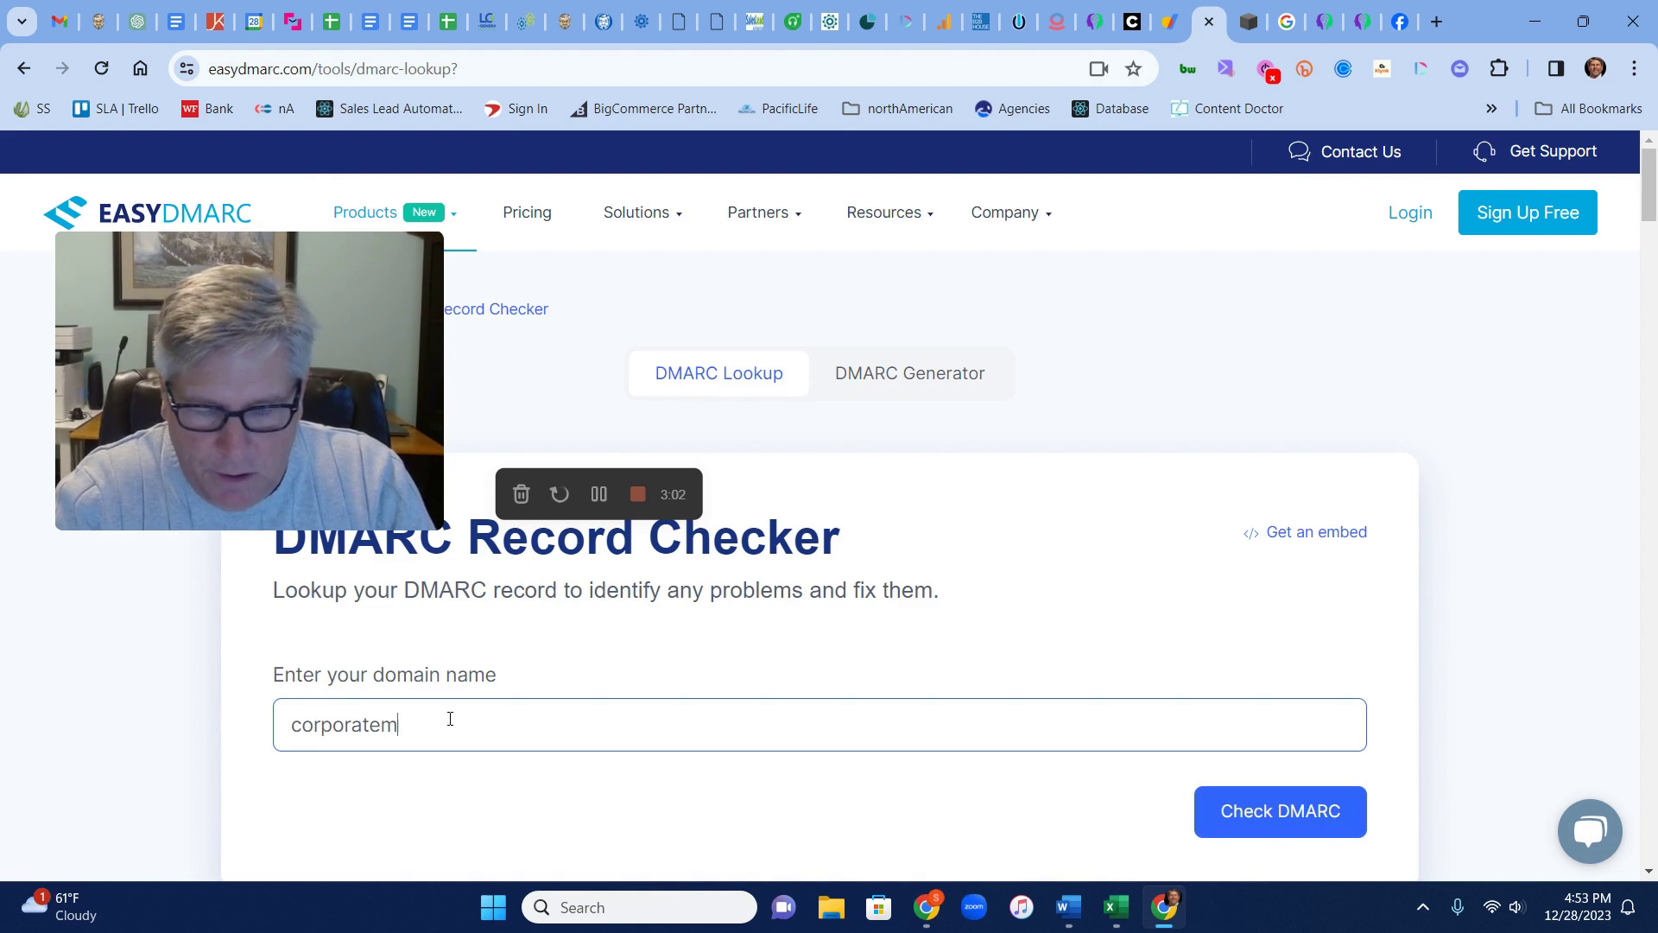
type("obilitytoday.com")
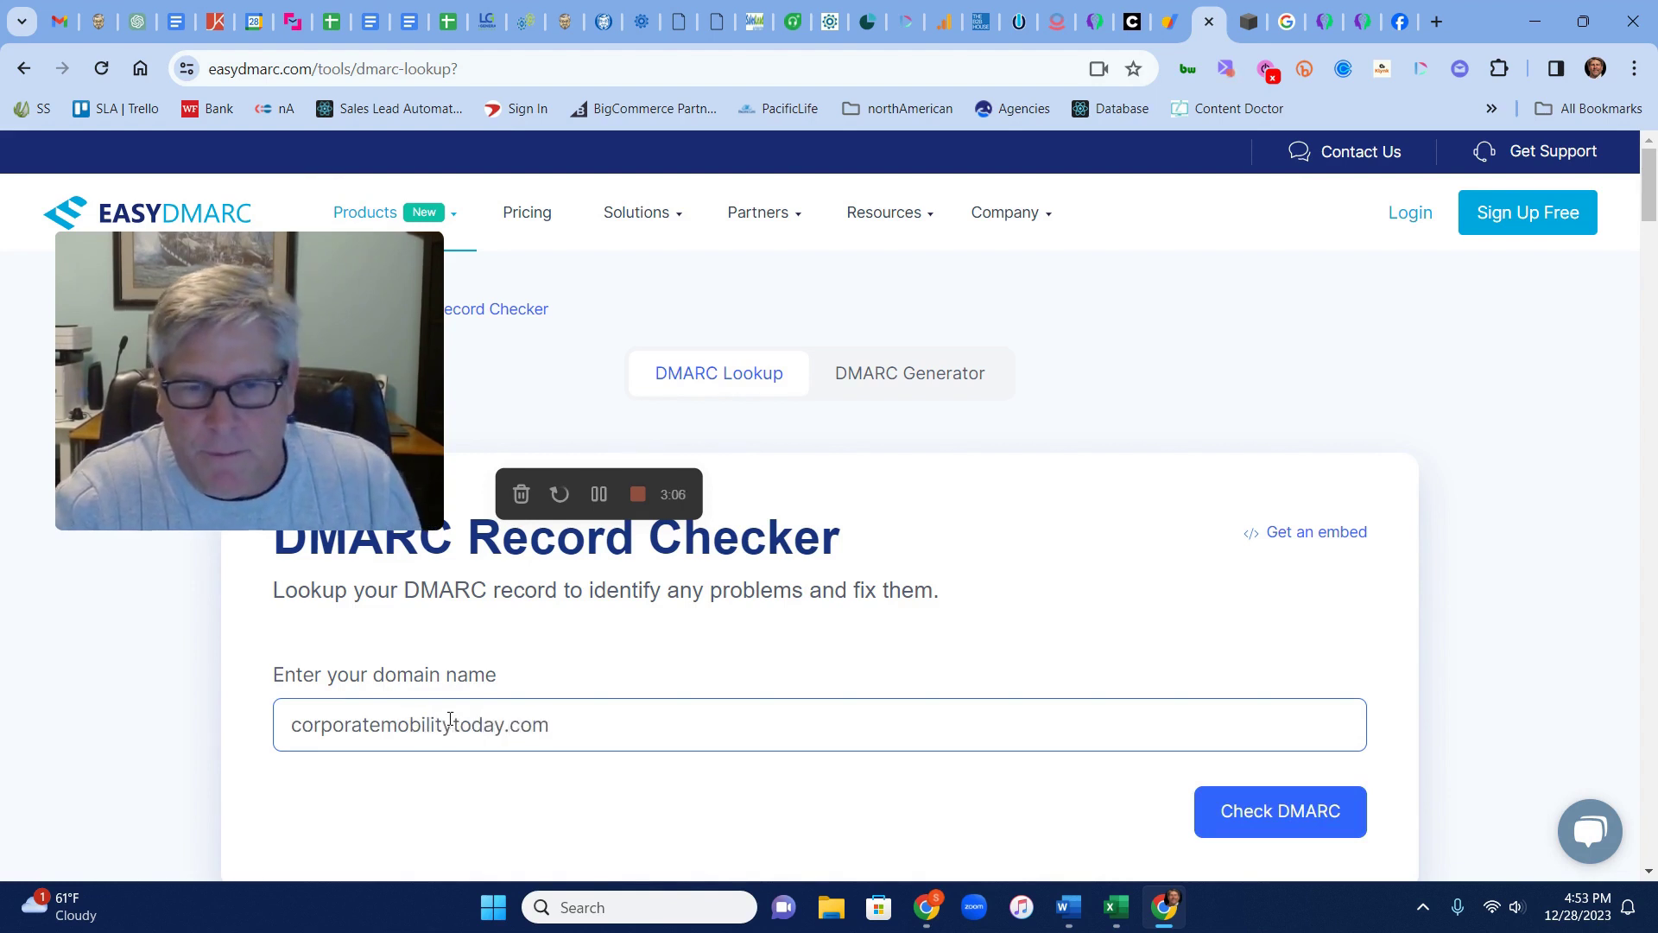
left_click(1287, 827)
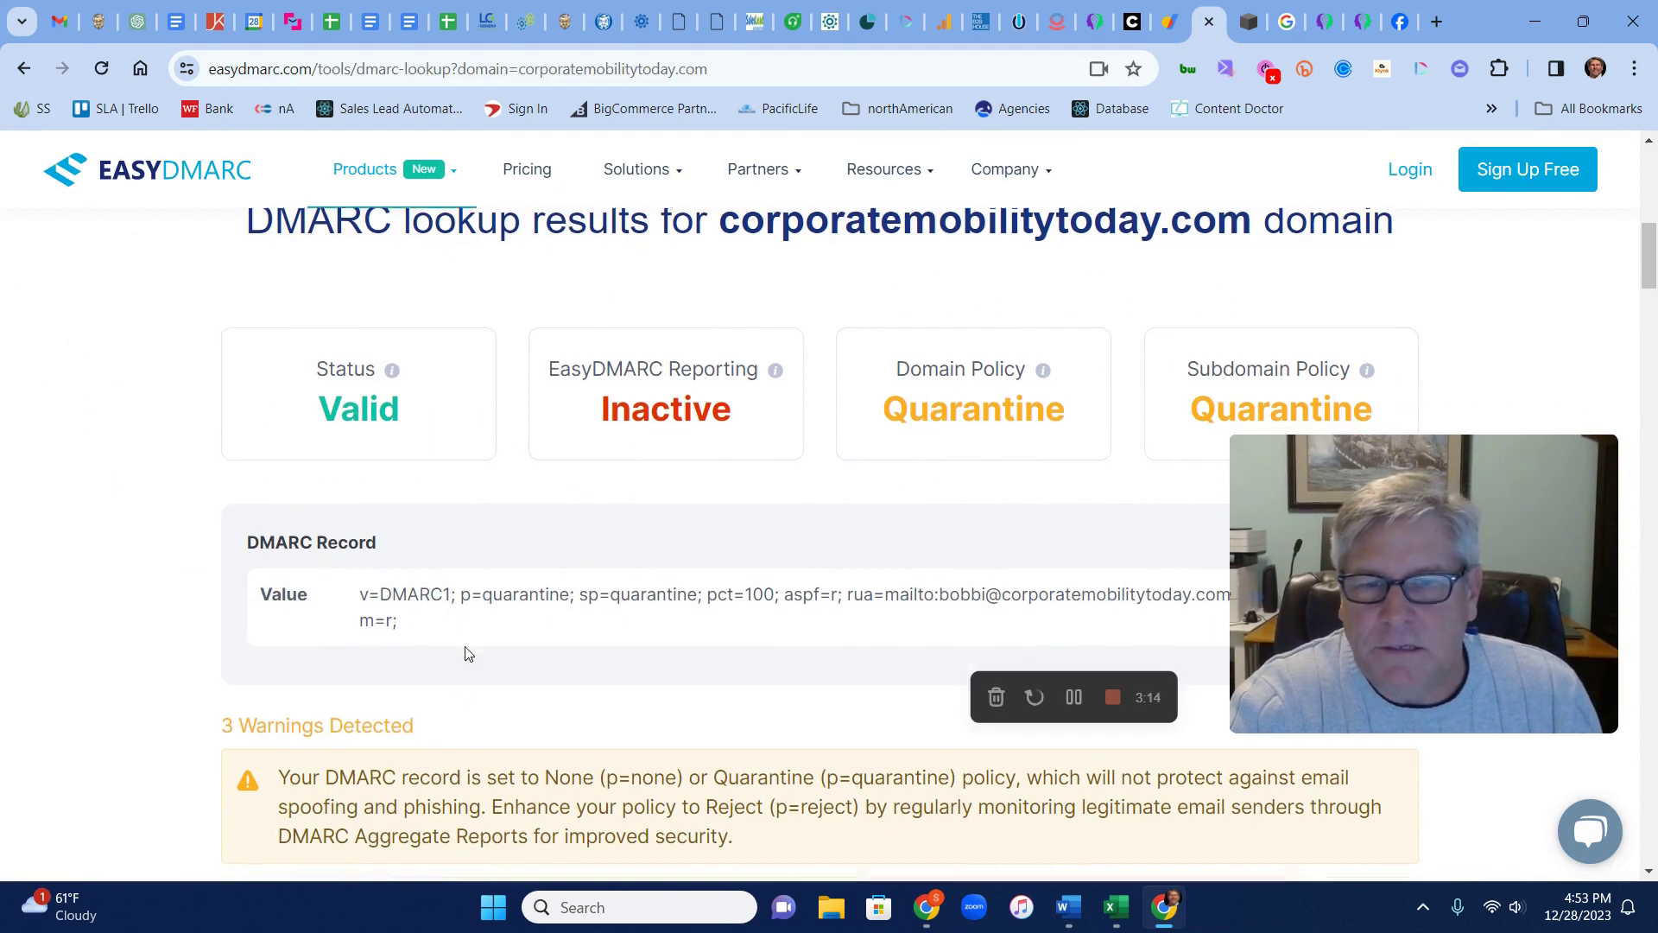
scroll(466, 654, "down", 1)
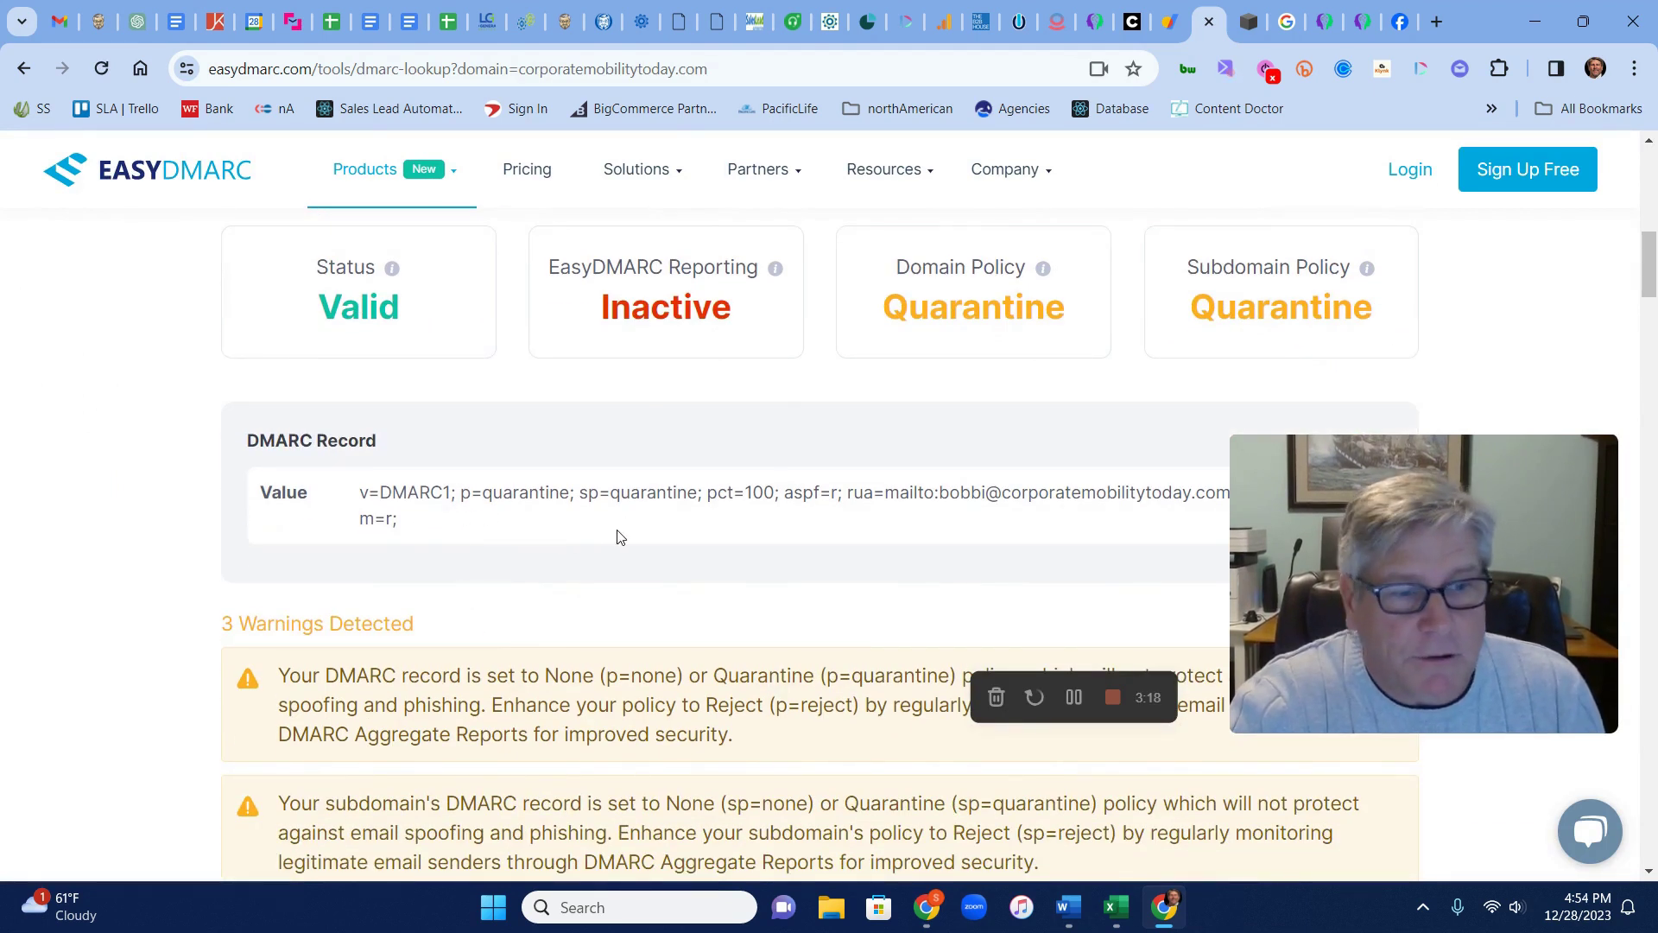
scroll(725, 562, "up", 5)
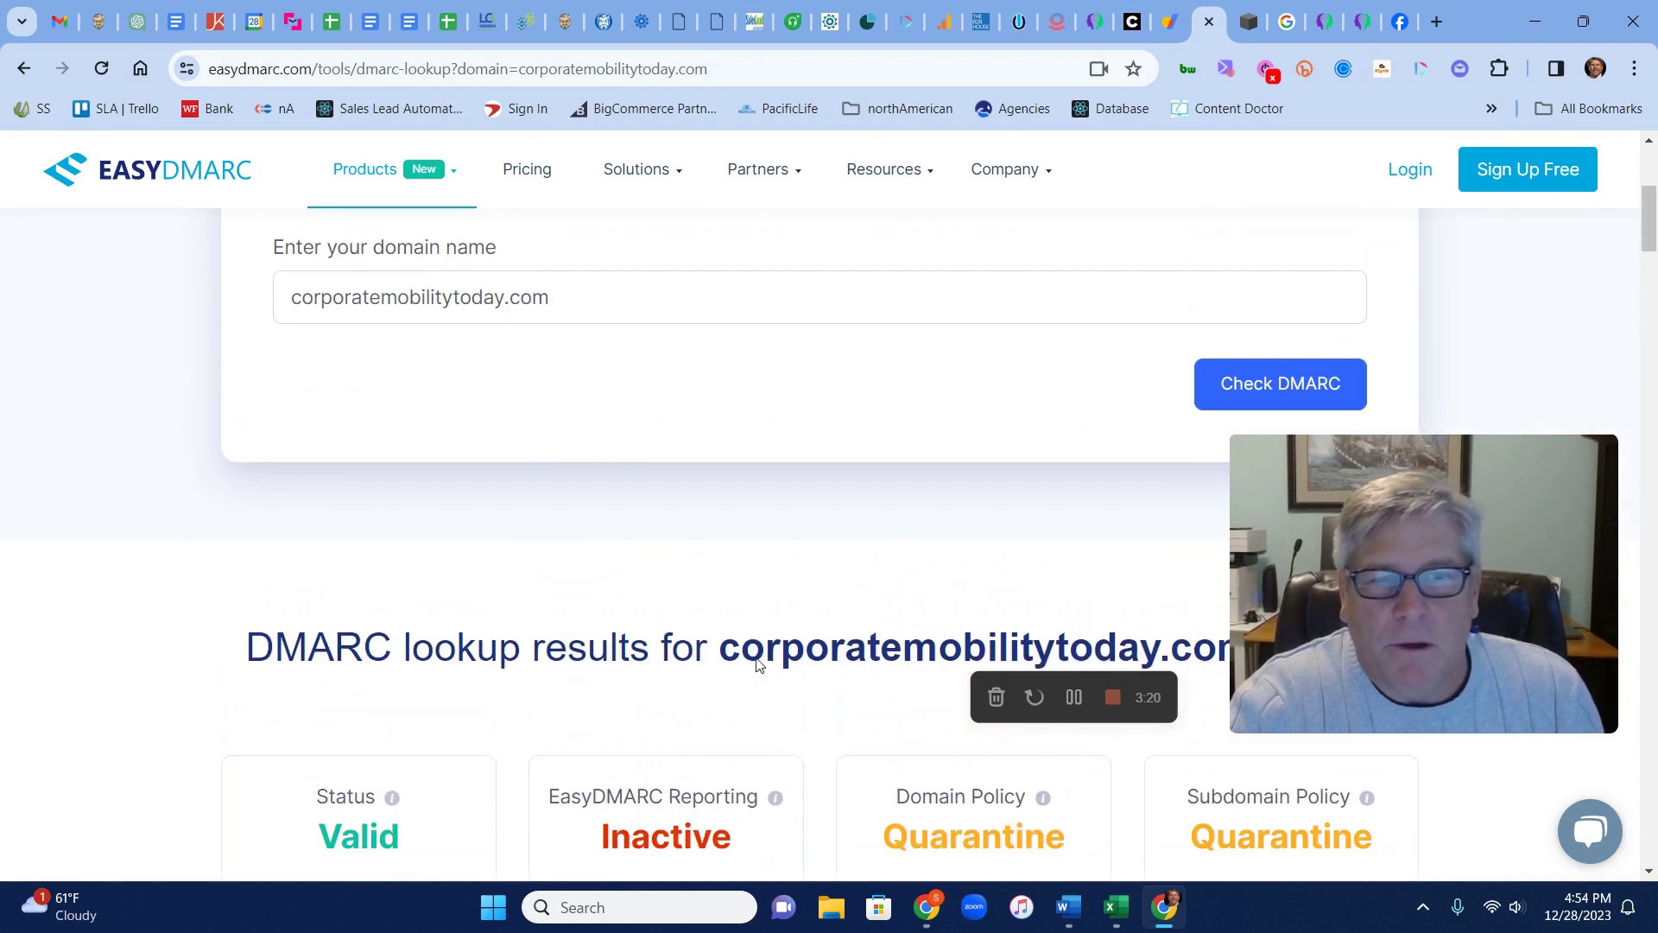
scroll(758, 664, "up", 3)
scroll(758, 664, "up", 3)
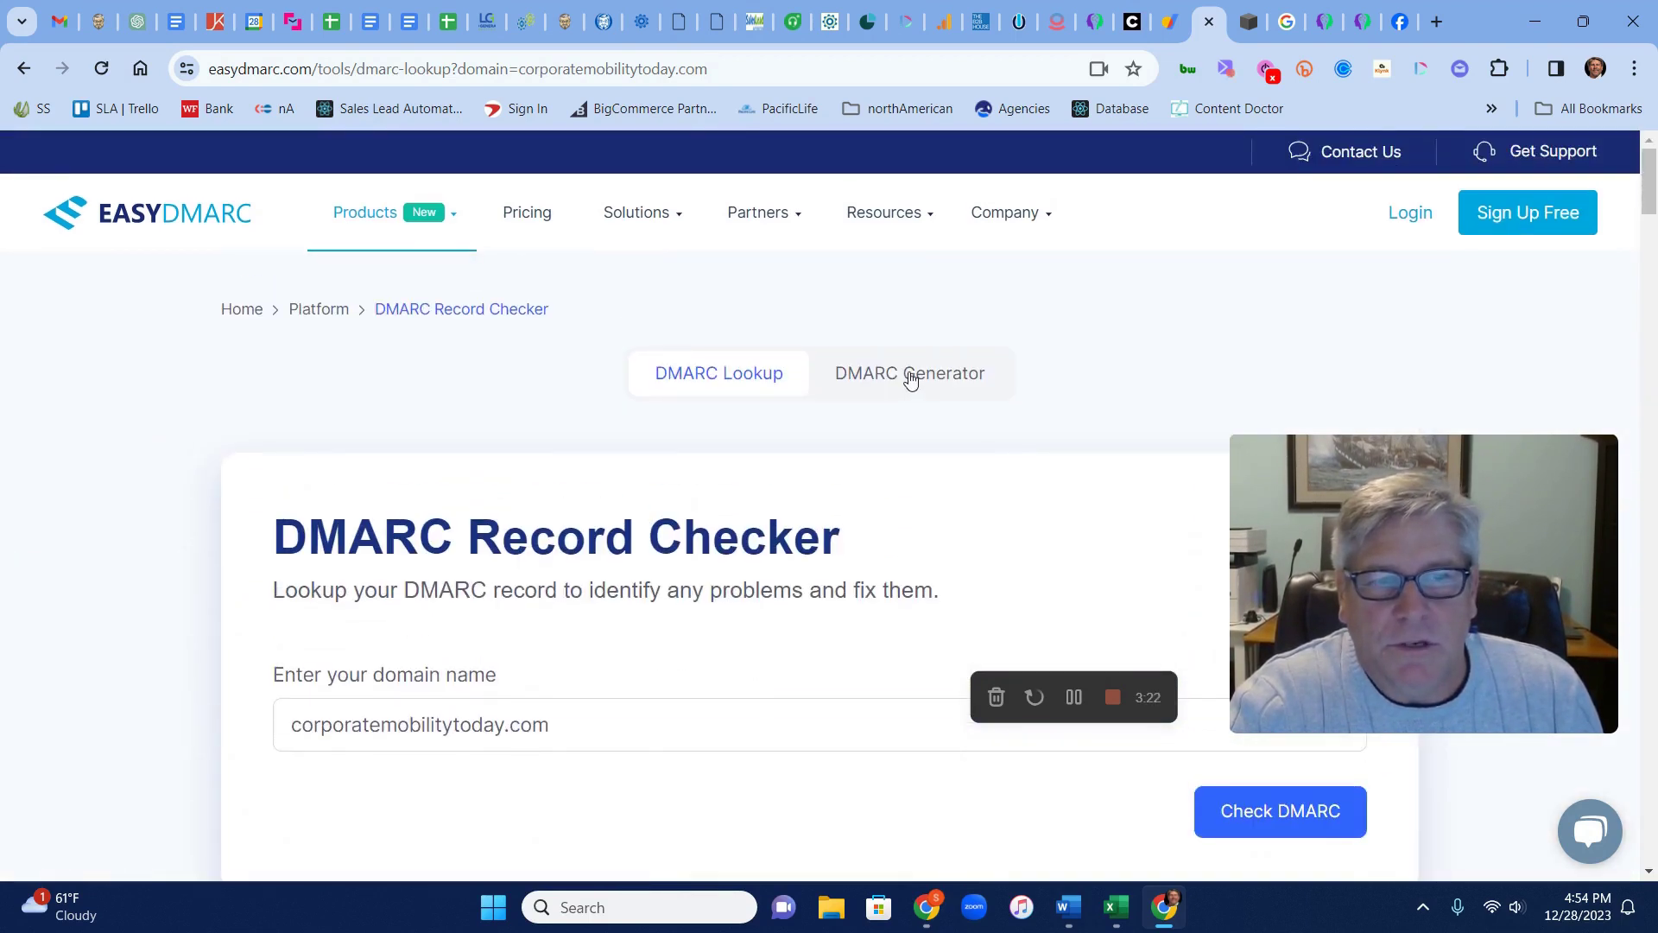
In the DMARC generator, set domain salesprophettoday.com and enter the domain's reporting e-mail address
left_click(907, 374)
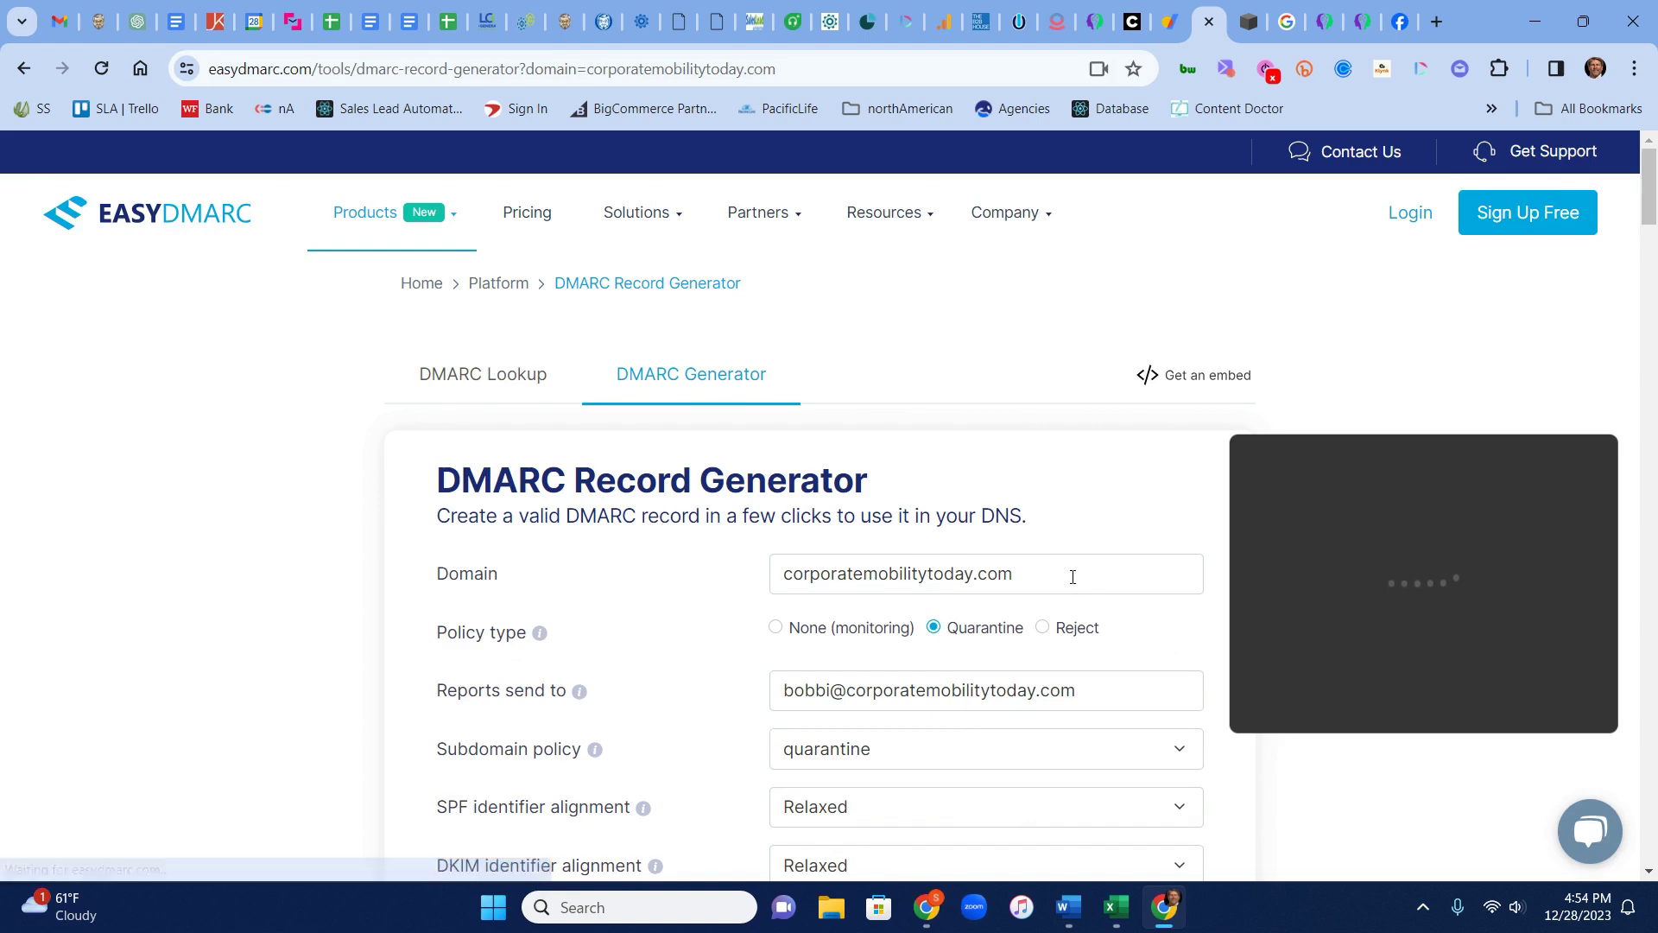
scroll(1068, 577, "down", 1)
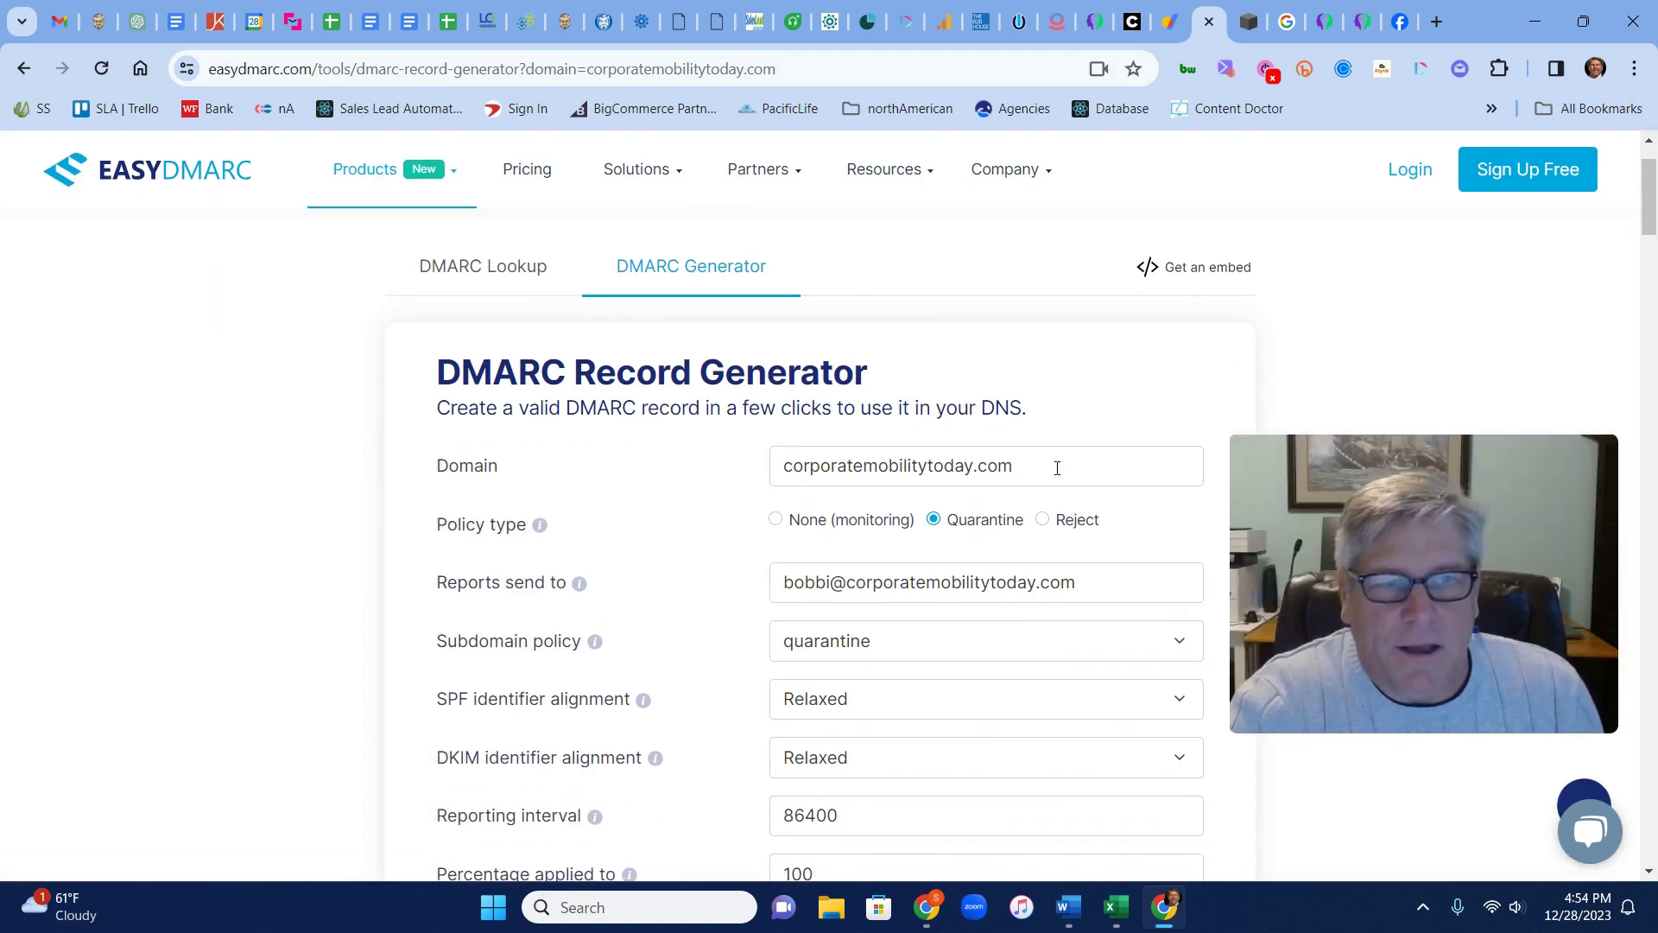
left_click_drag(1025, 463, 753, 482)
type("s")
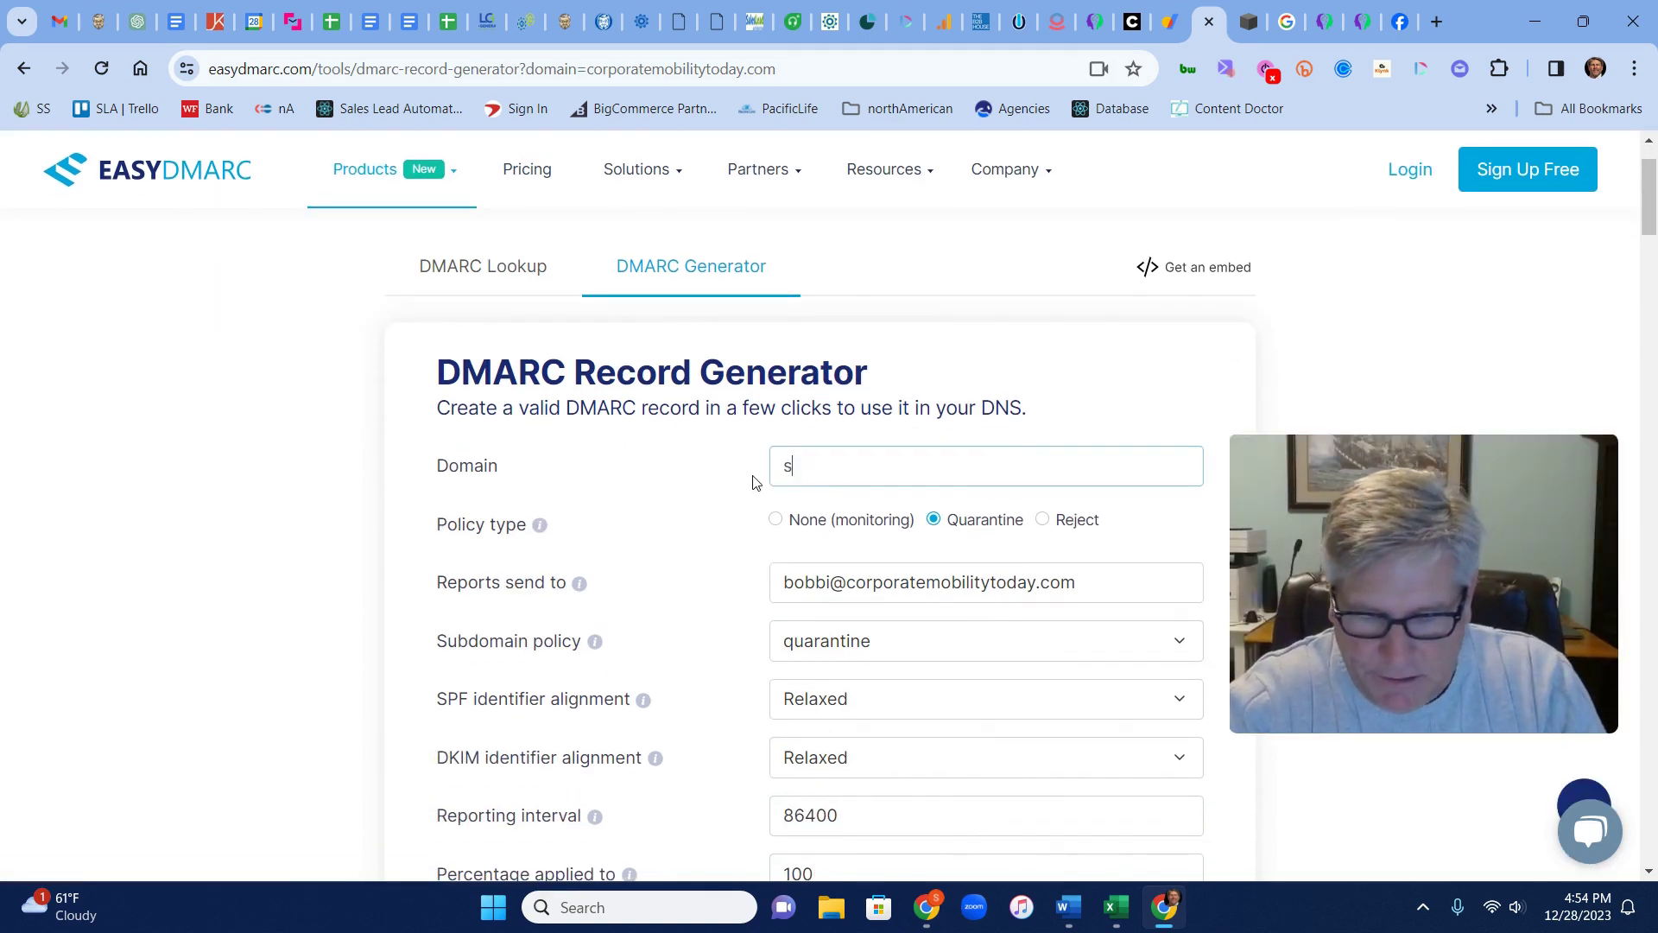
type("alesprophe")
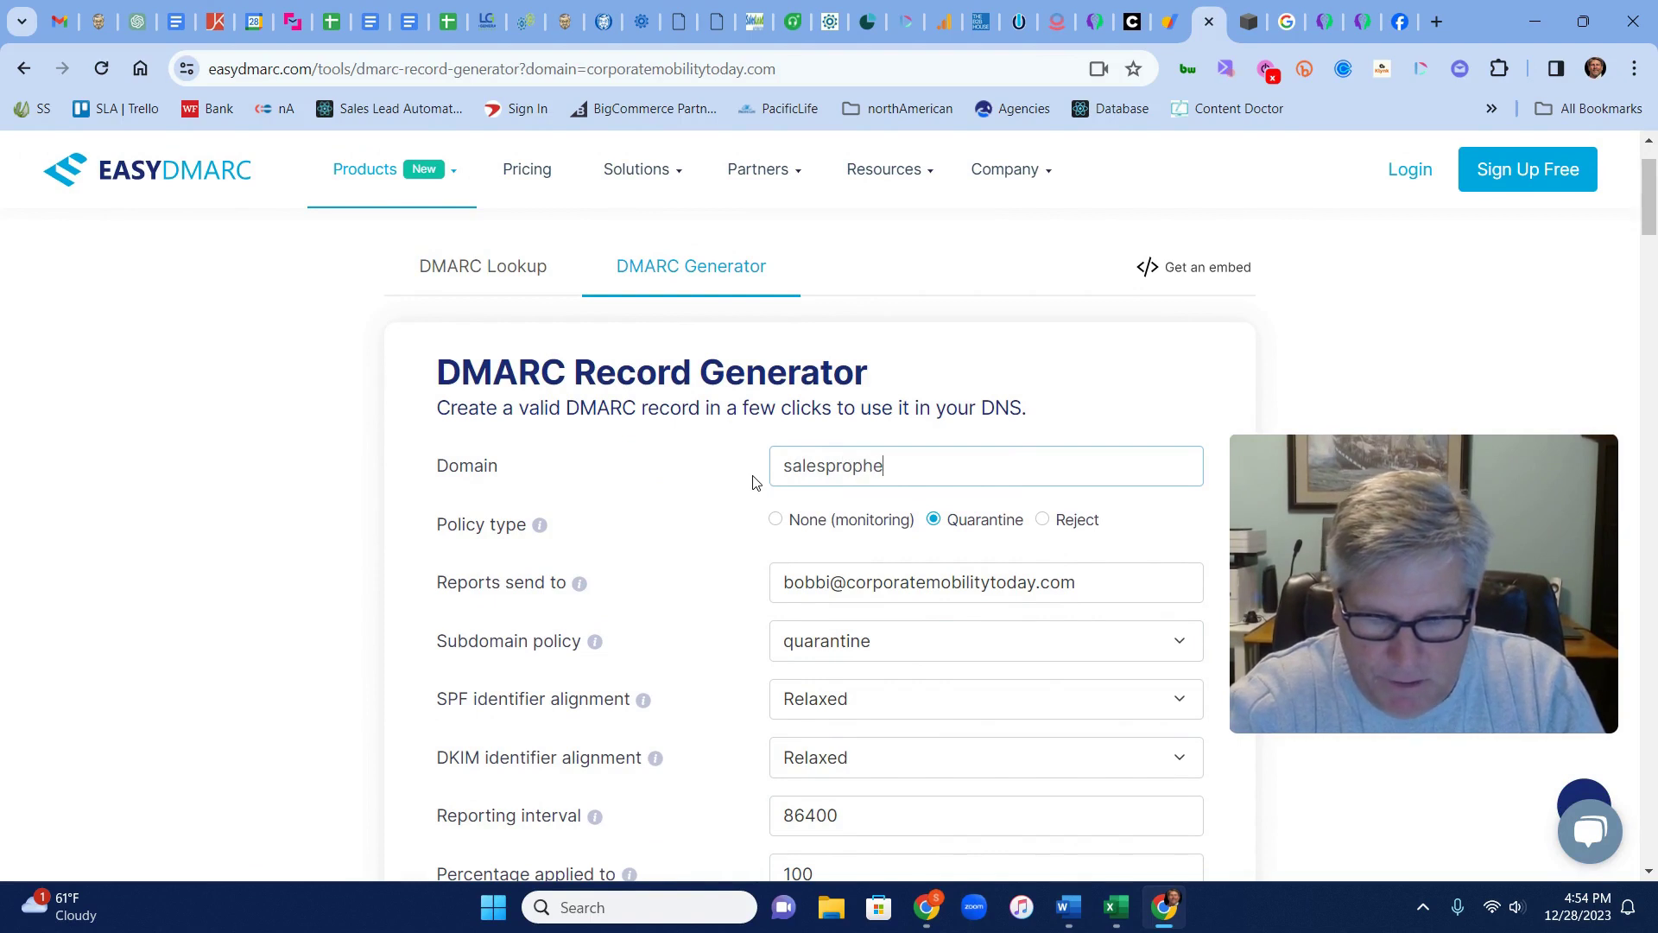
type("ttoday.com")
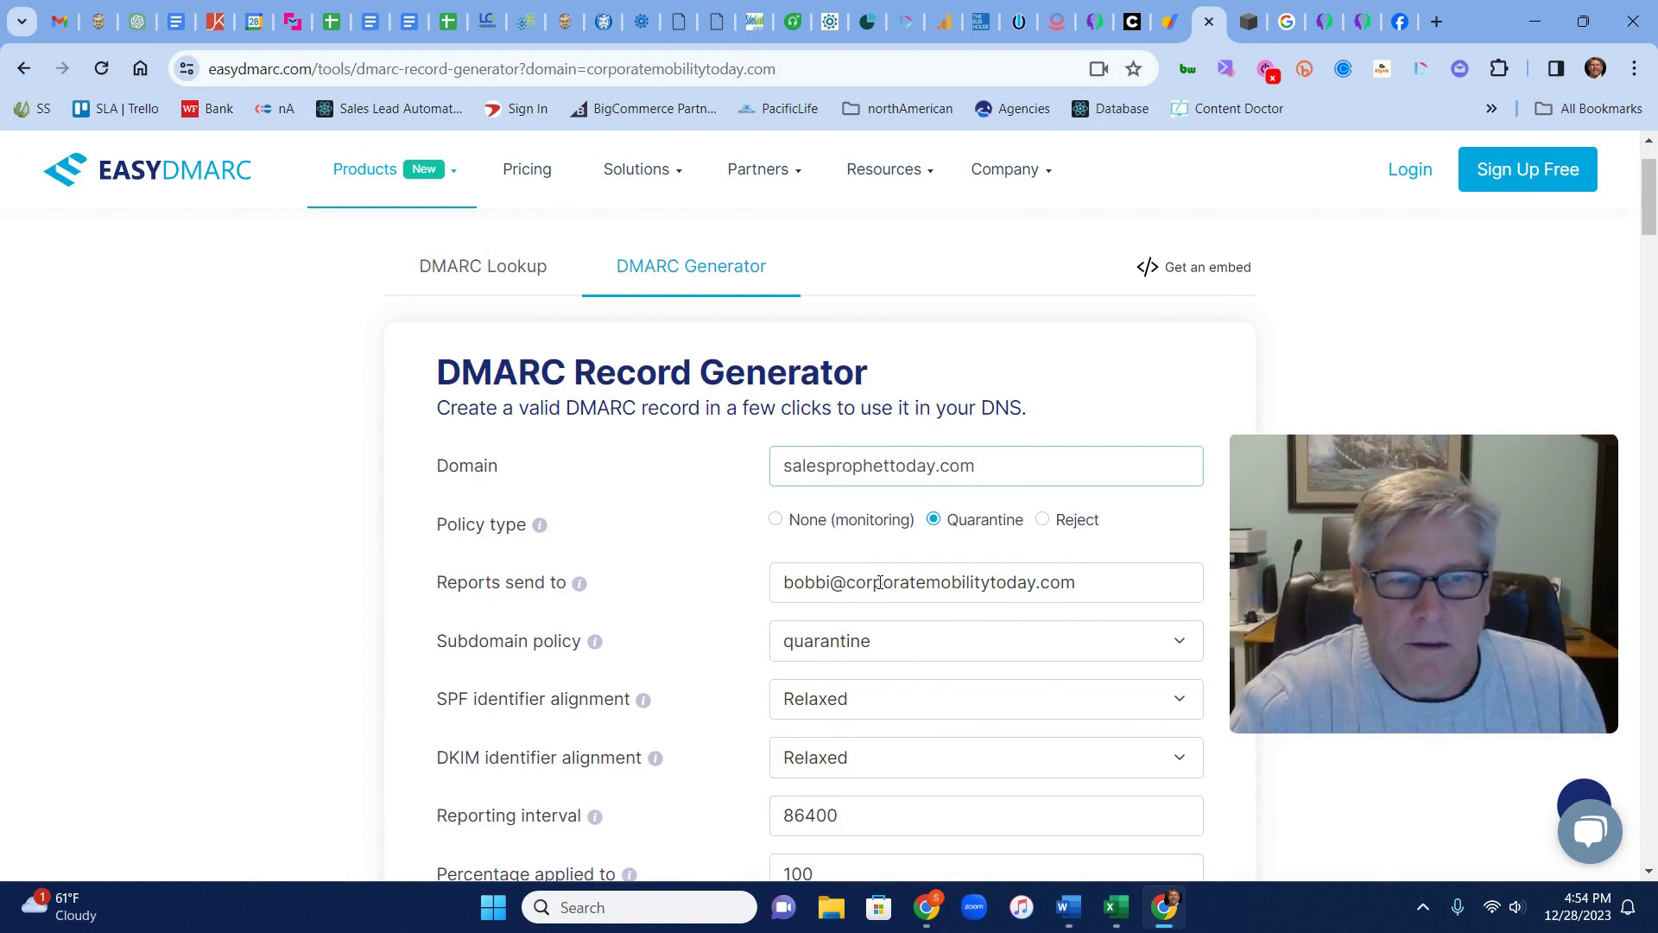
triple_click(880, 583)
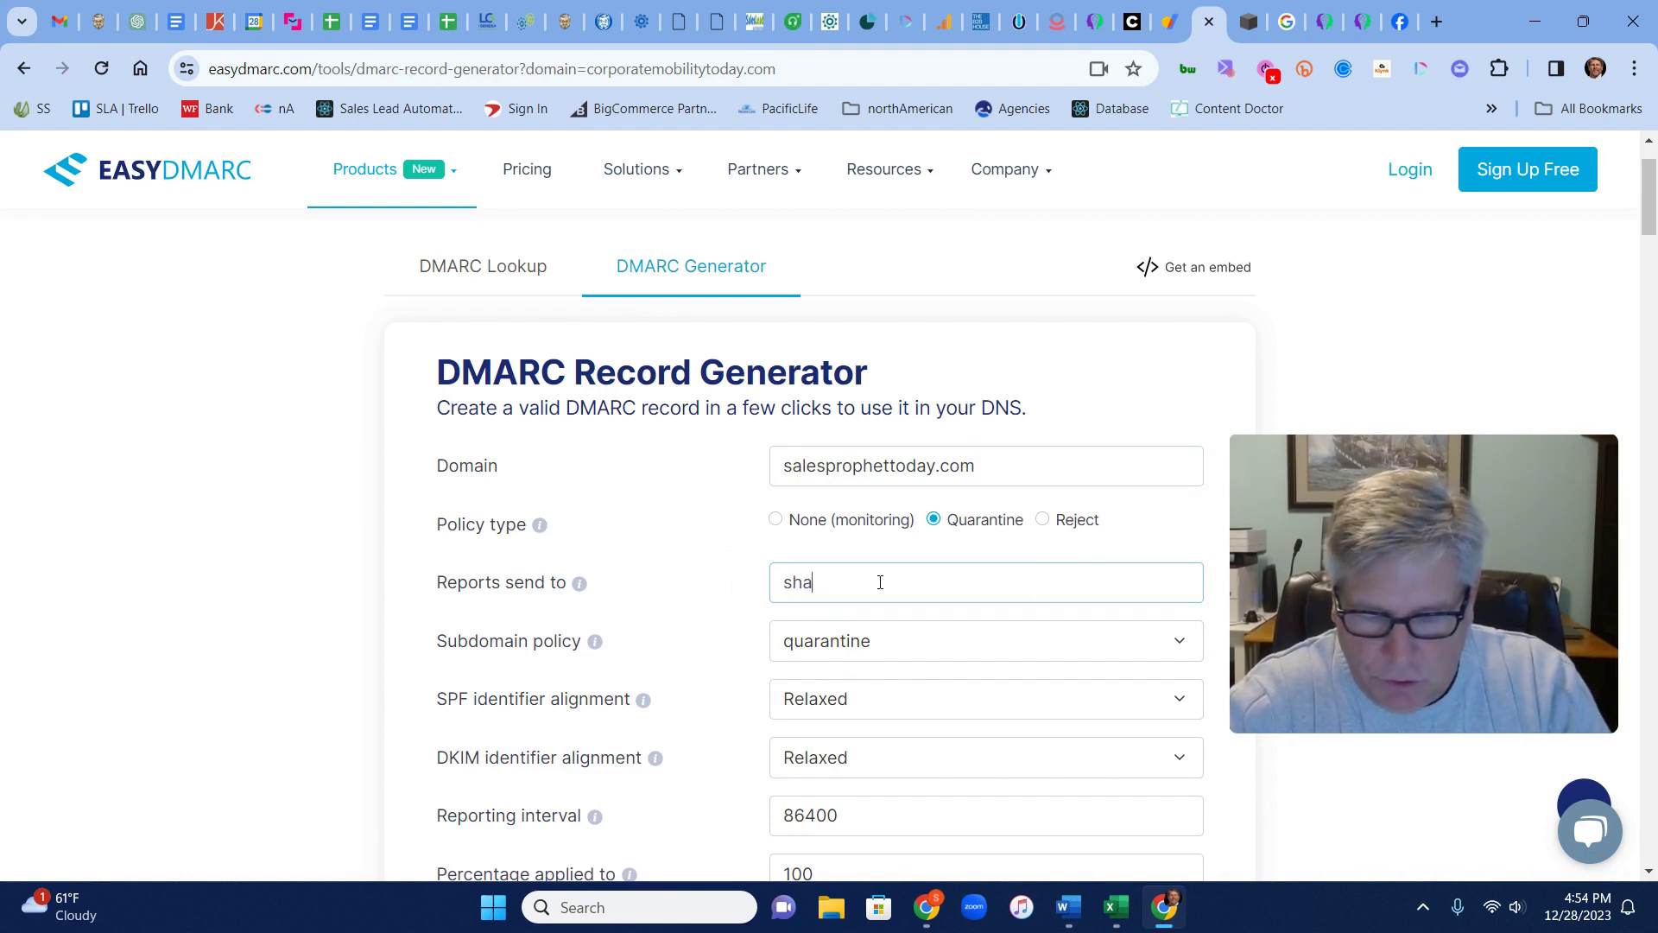
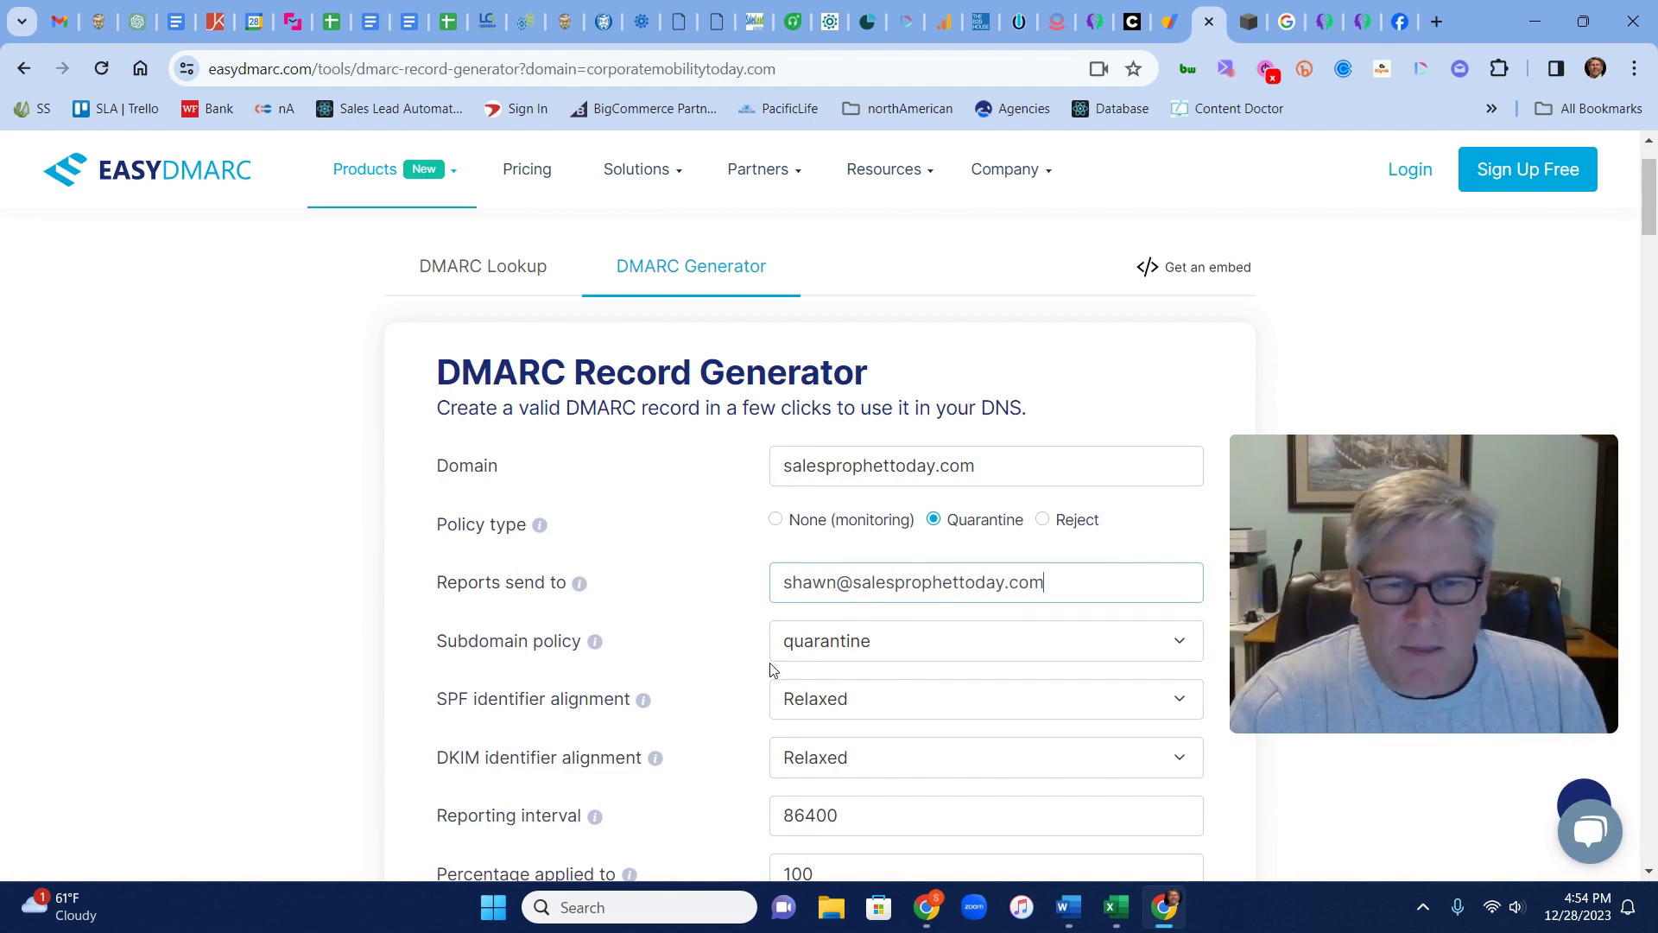
Keep the subdomain policy at quarantine and SPF alignment at Relaxed
scroll(777, 668, "down", 2)
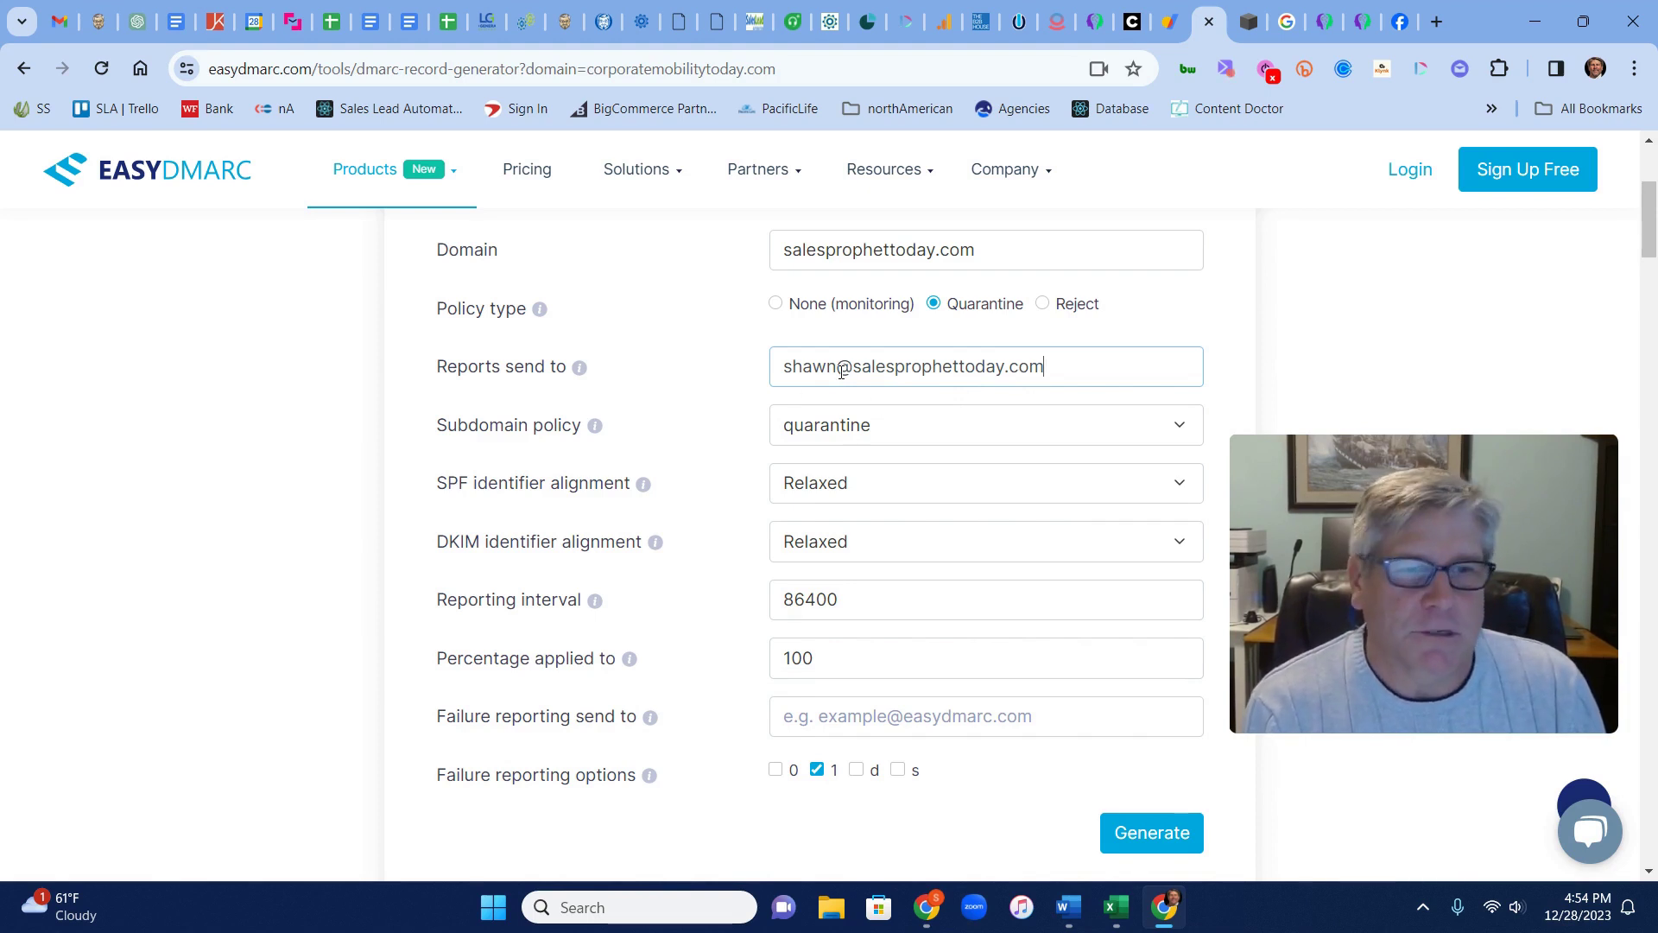
left_click(877, 442)
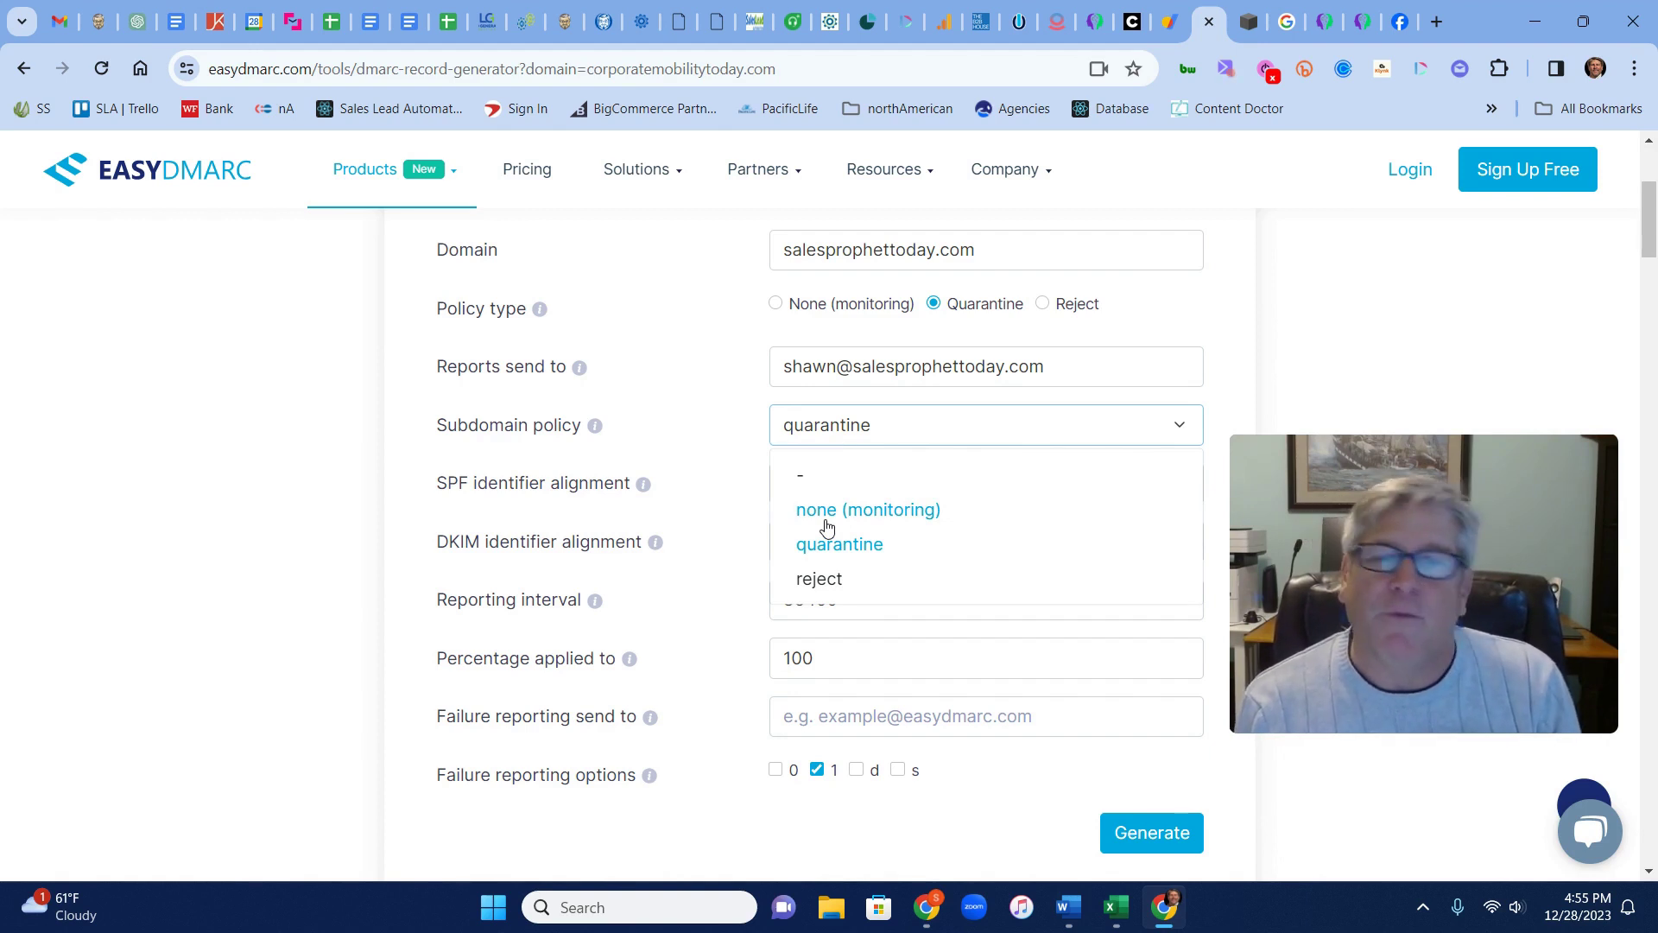
scroll(833, 548, "down", 1)
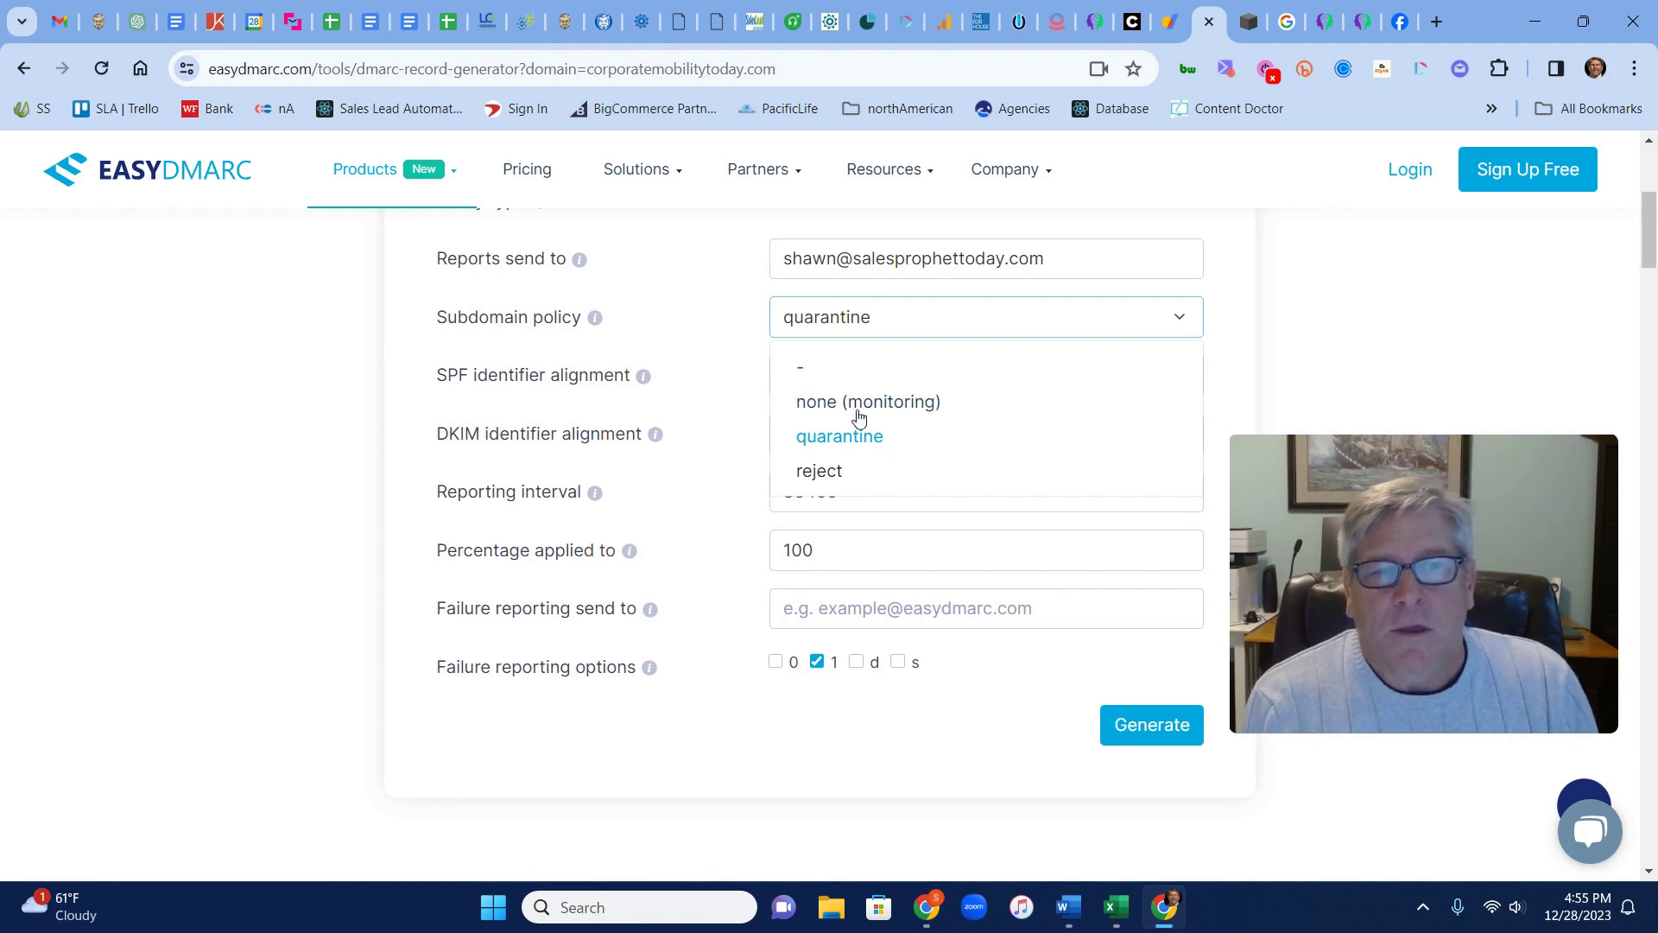
left_click(699, 323)
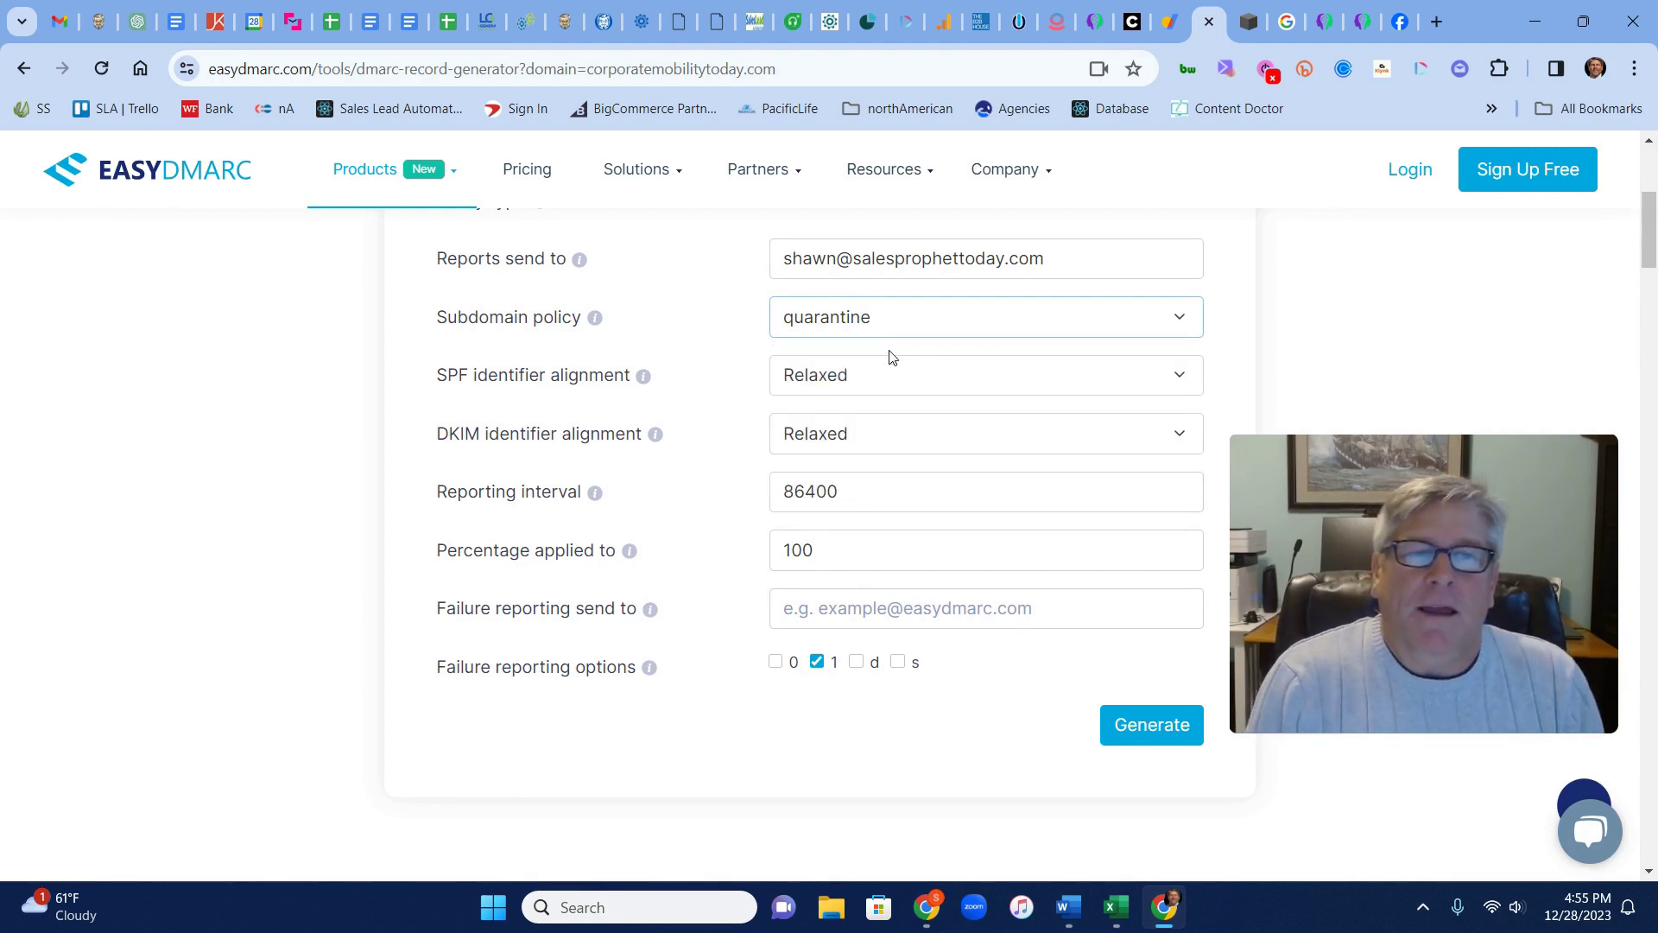
left_click(885, 393)
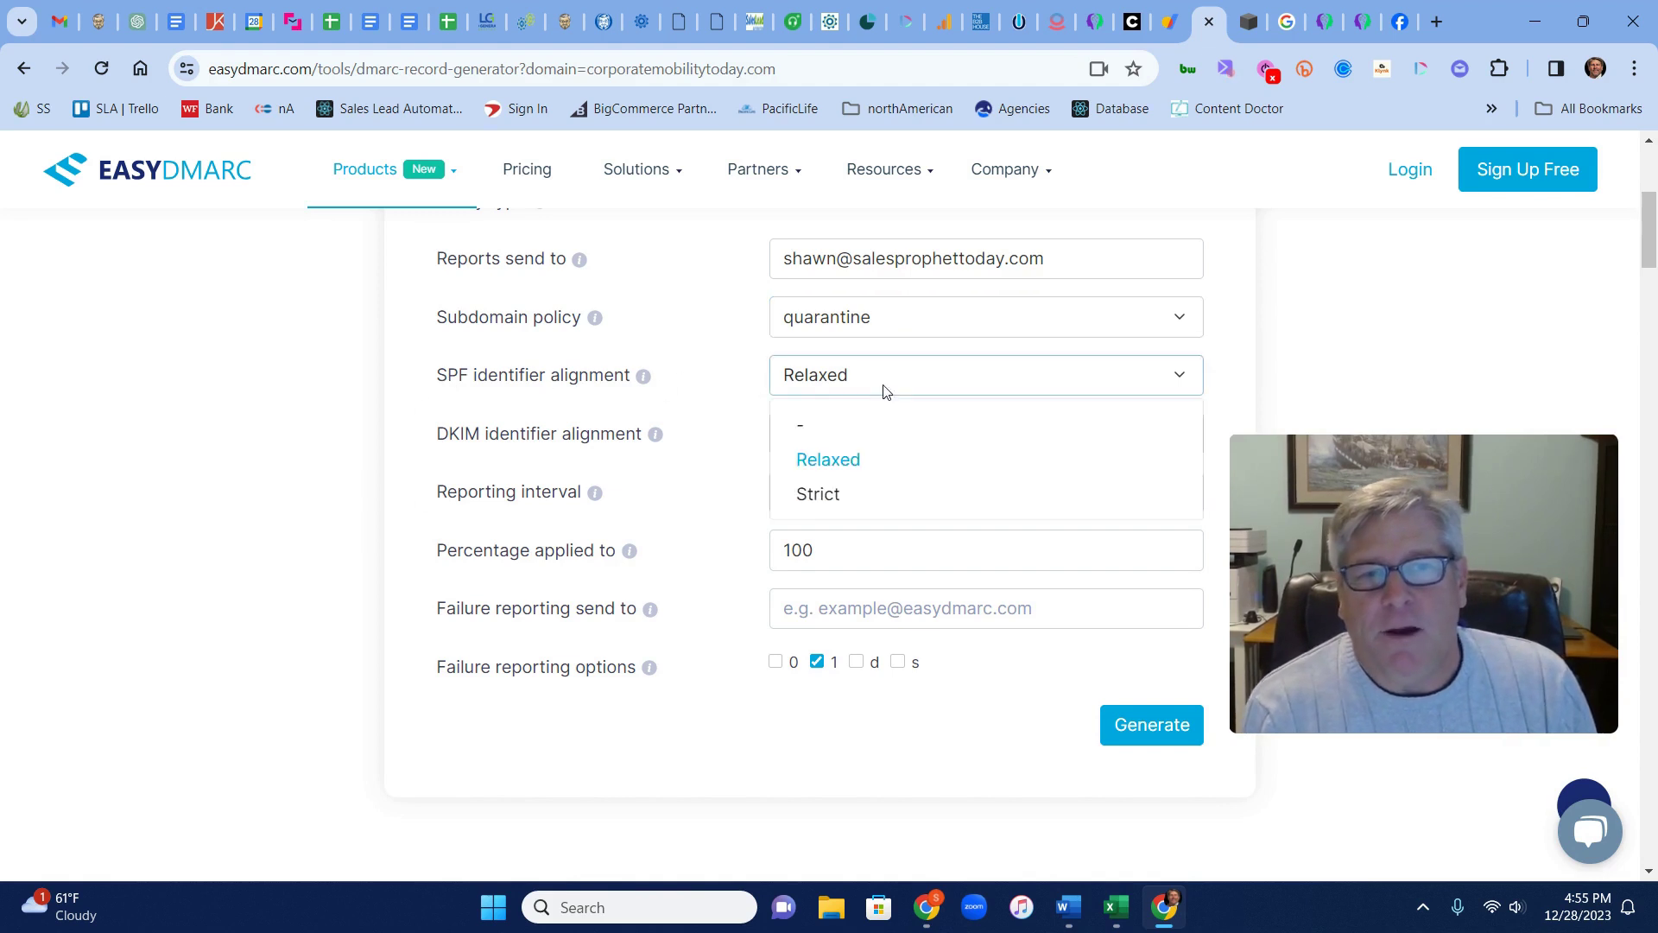
left_click(863, 382)
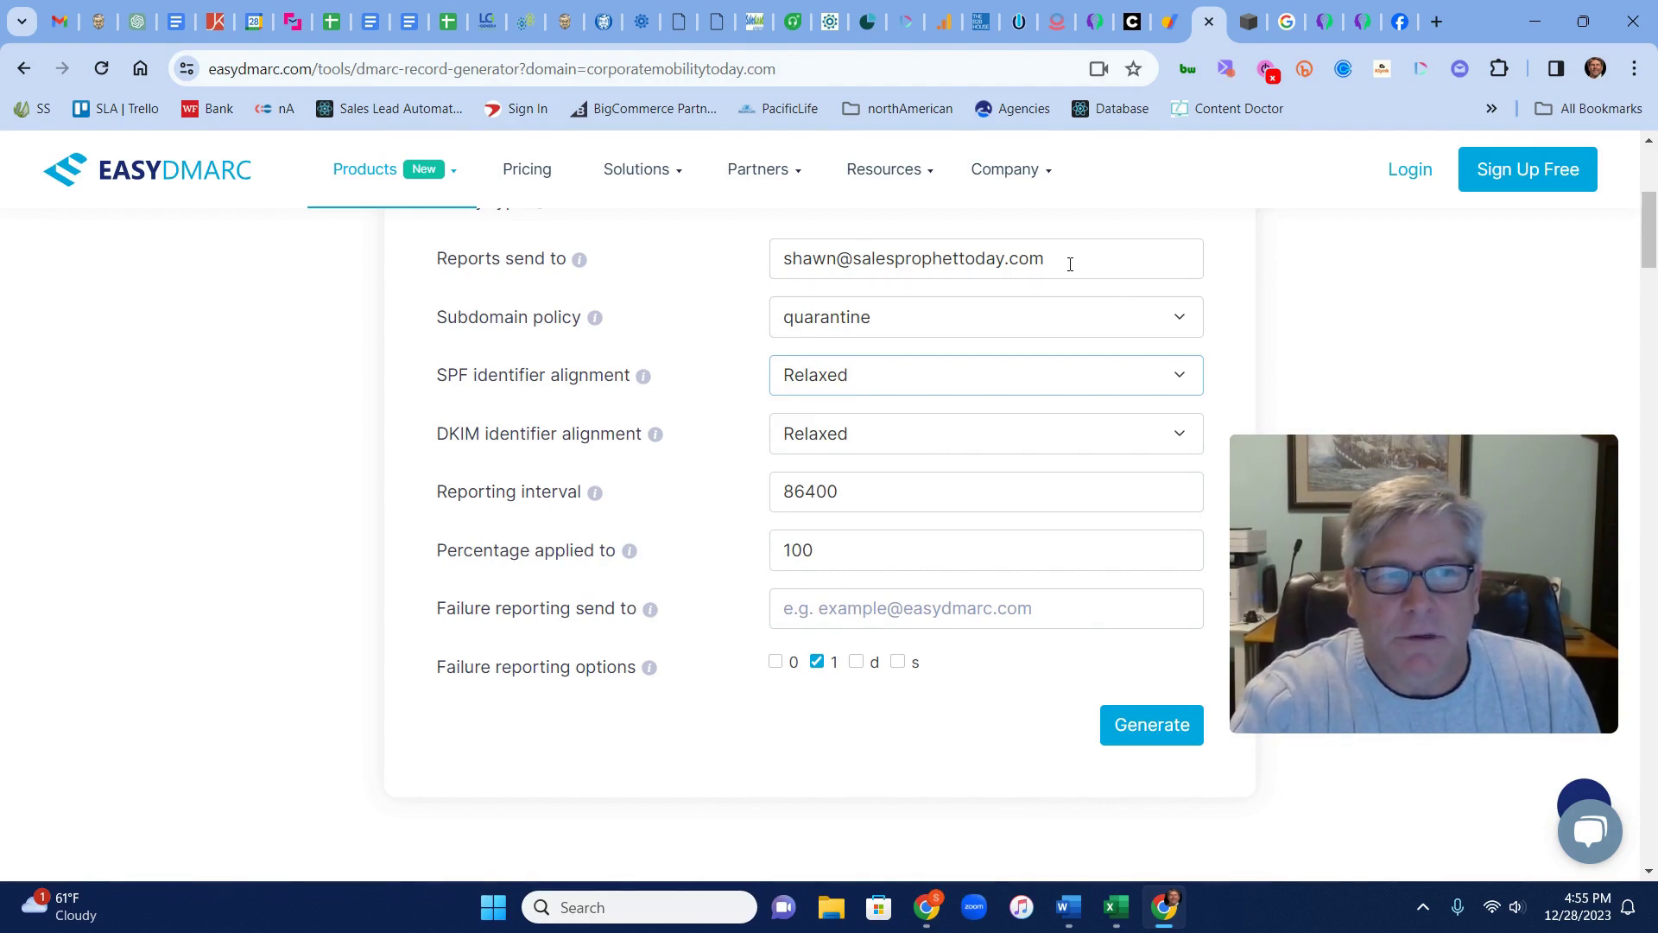
Copy the report address into Failure reporting send to and generate the DMARC record
left_click_drag(1069, 262, 714, 281)
key("ctrl+c")
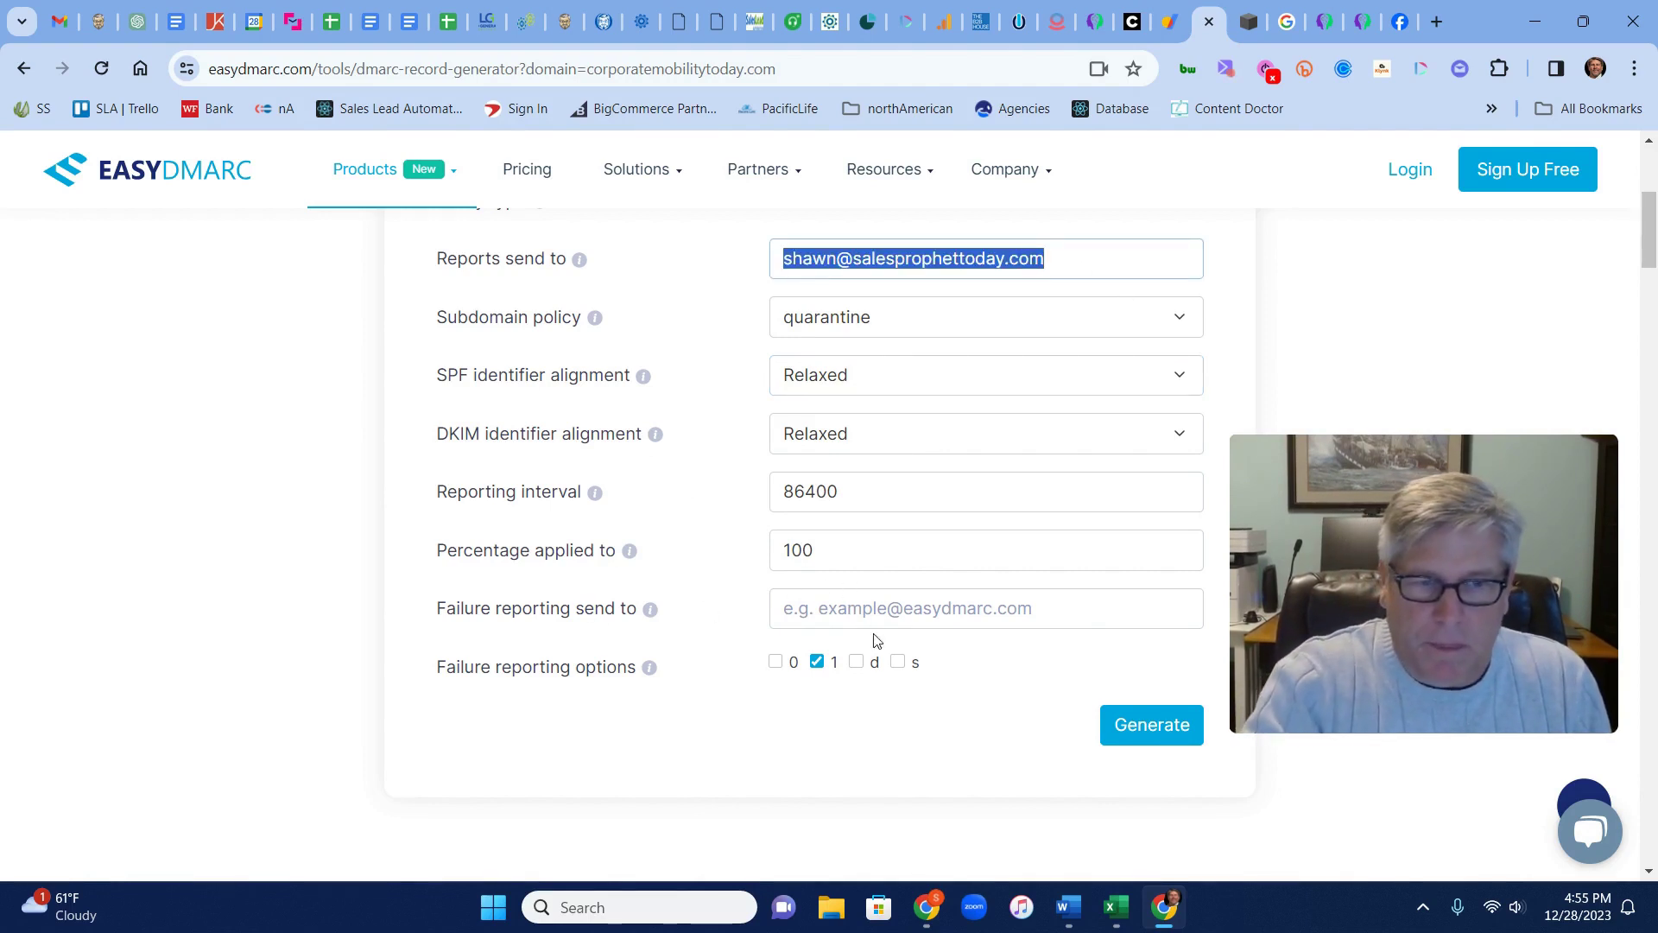
left_click(863, 604)
type("v")
key("BackSpace")
key("ctrl+v")
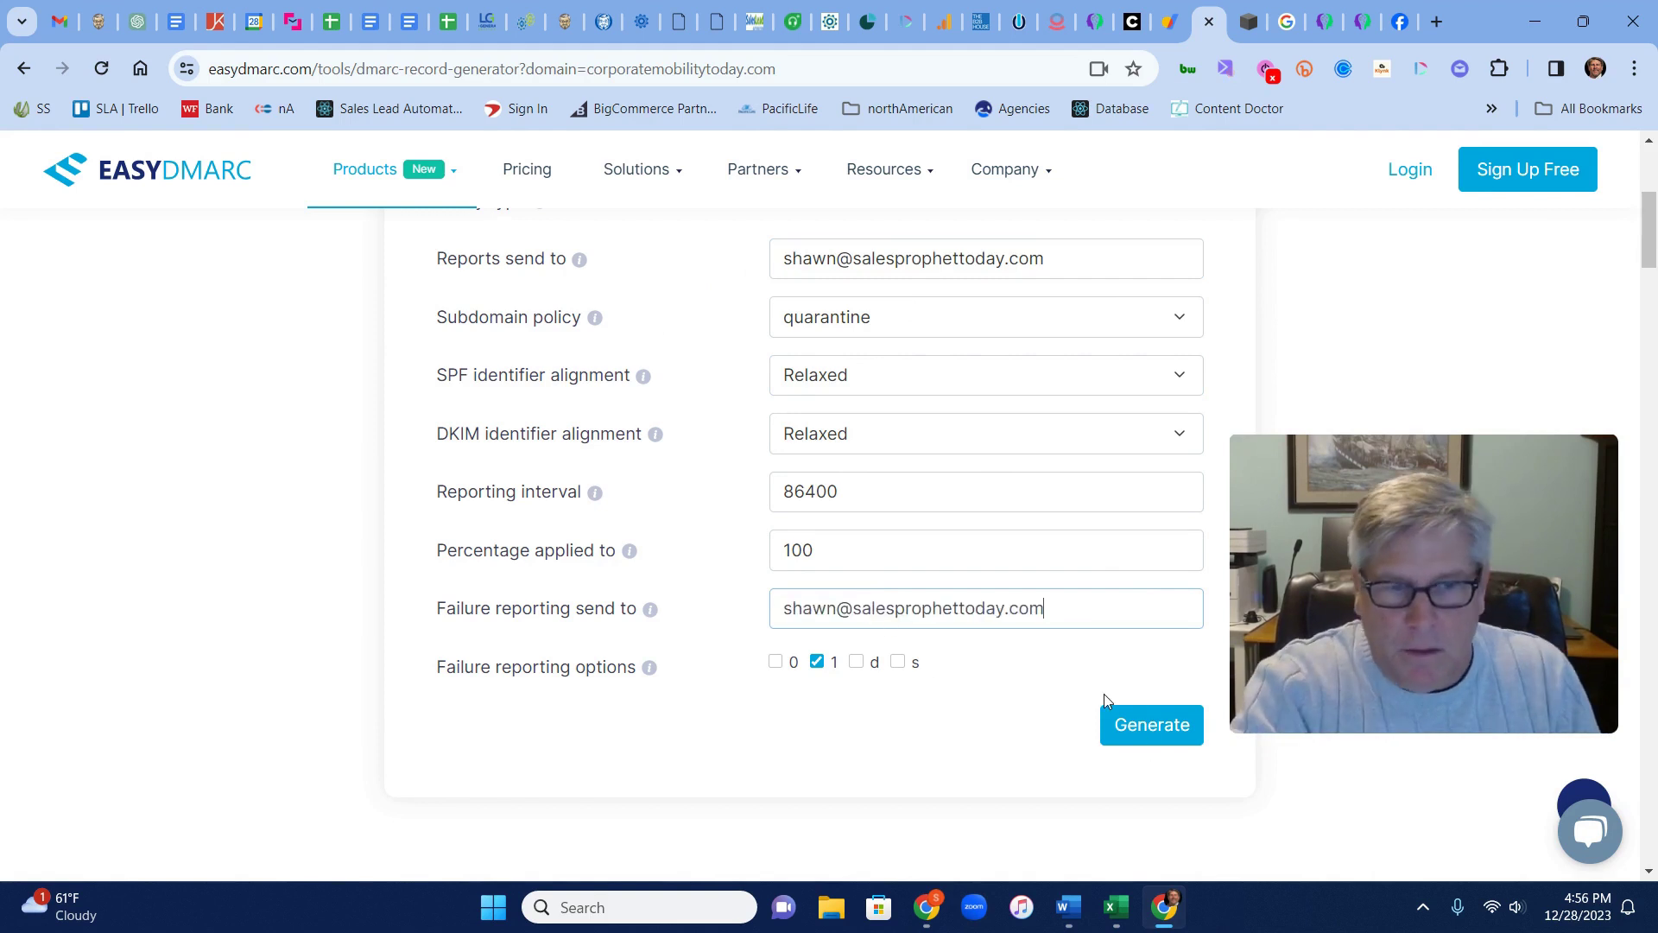
left_click(1149, 730)
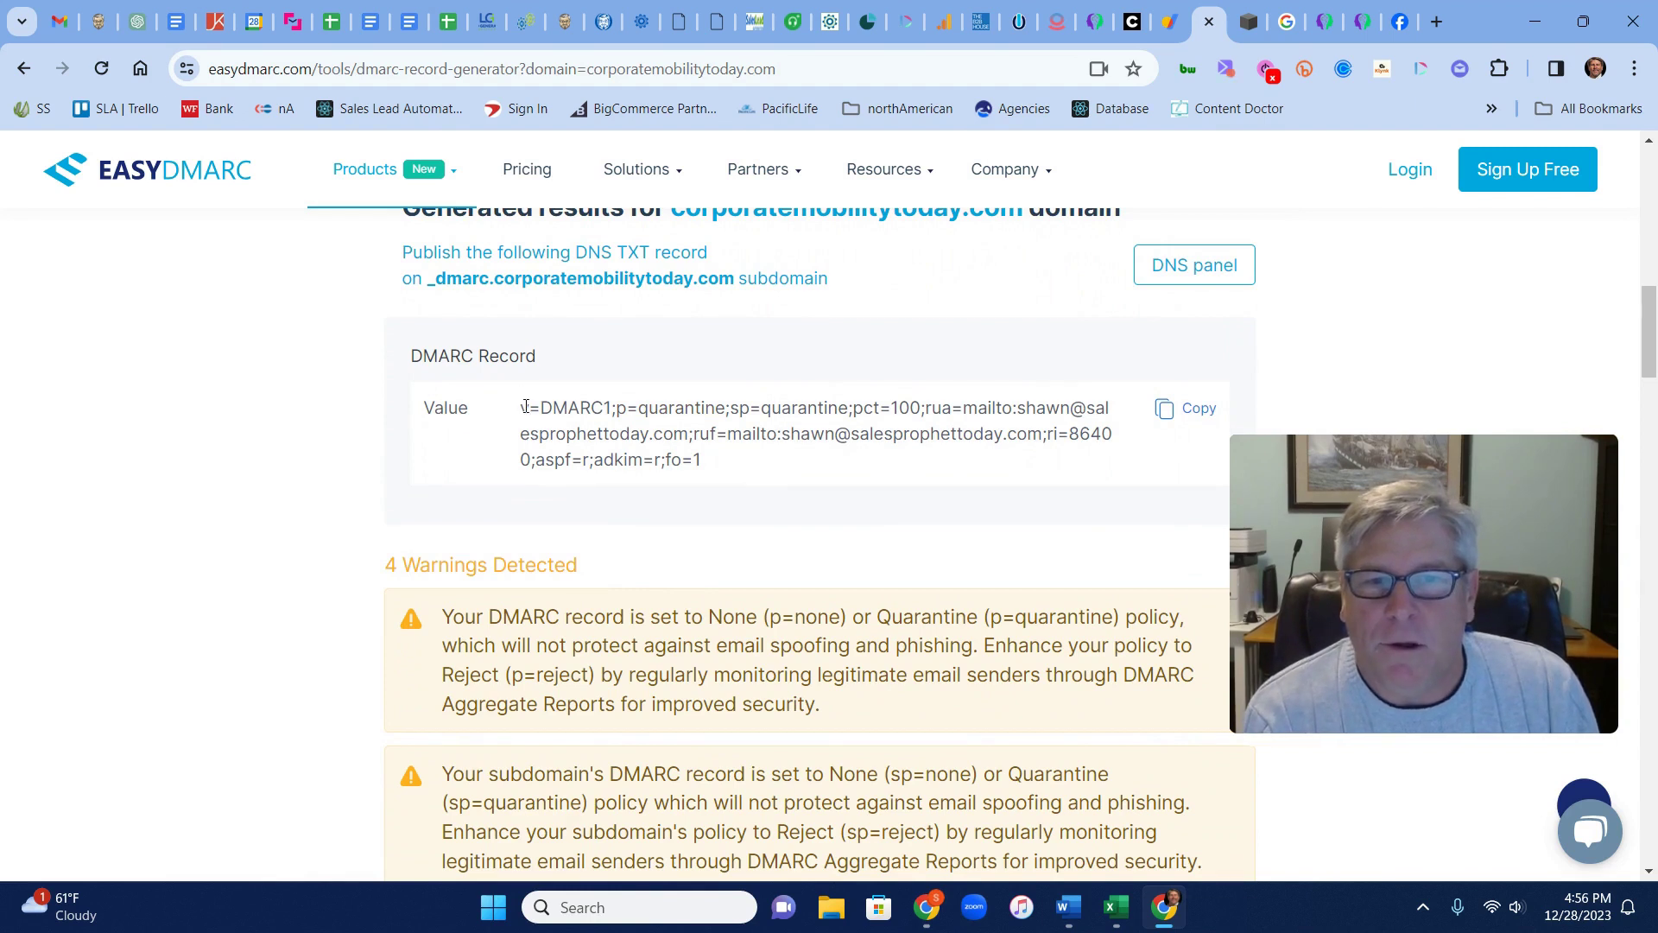
Copy the generated DMARC record value and return to Google Domains
left_click_drag(522, 407, 737, 473)
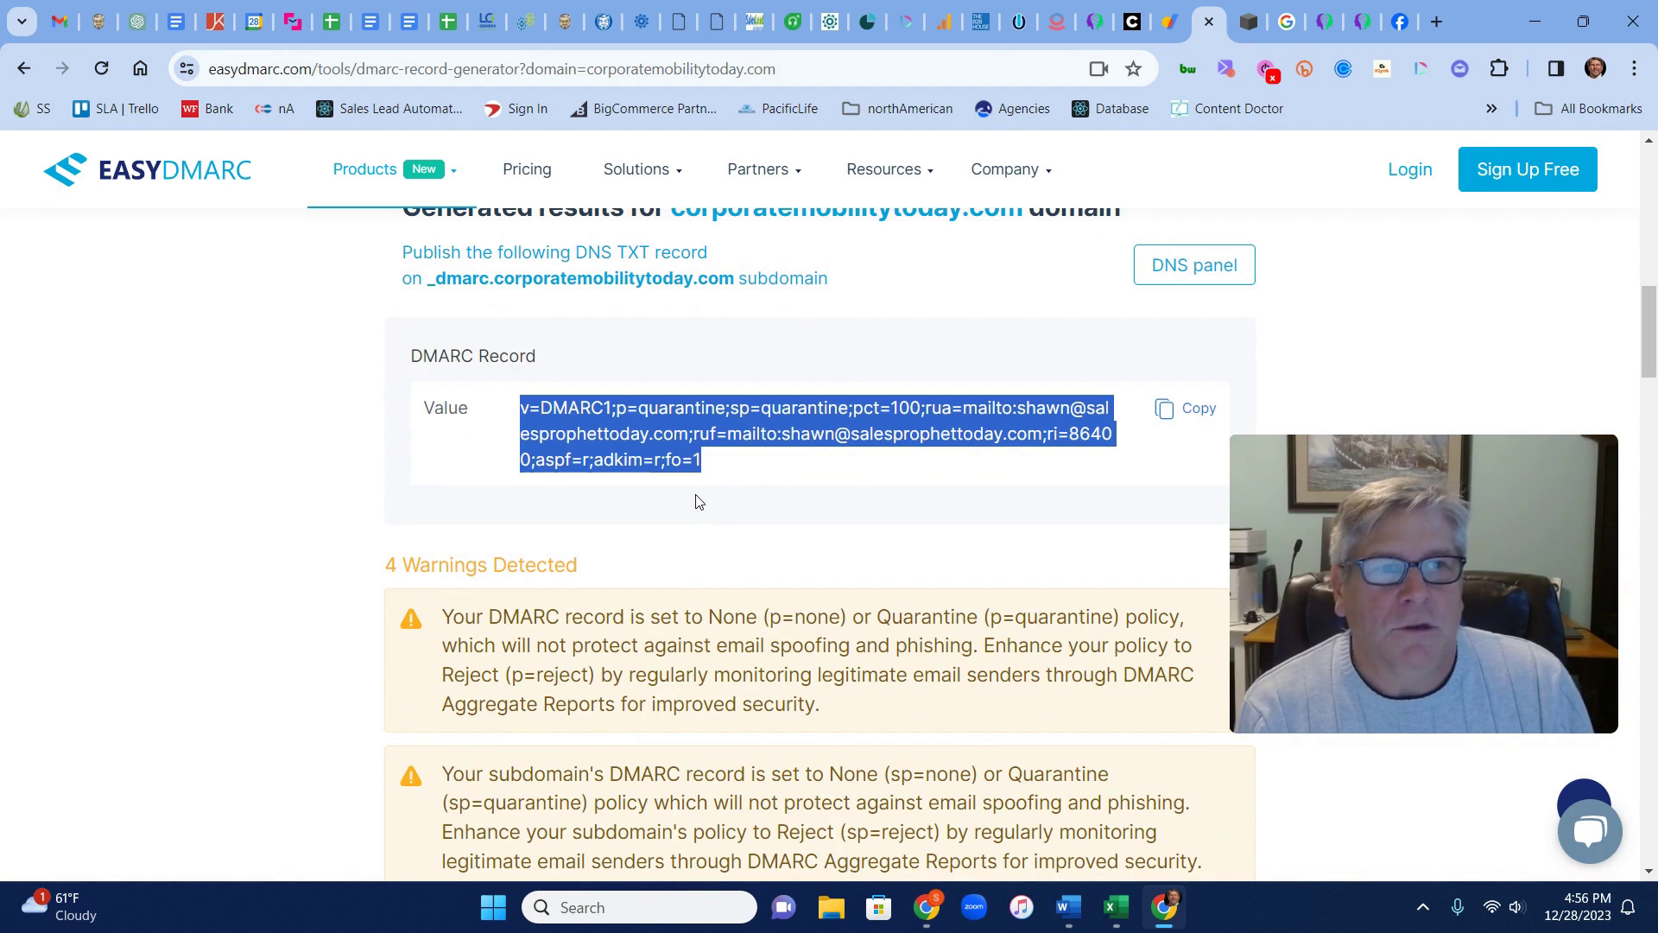
left_click(1173, 26)
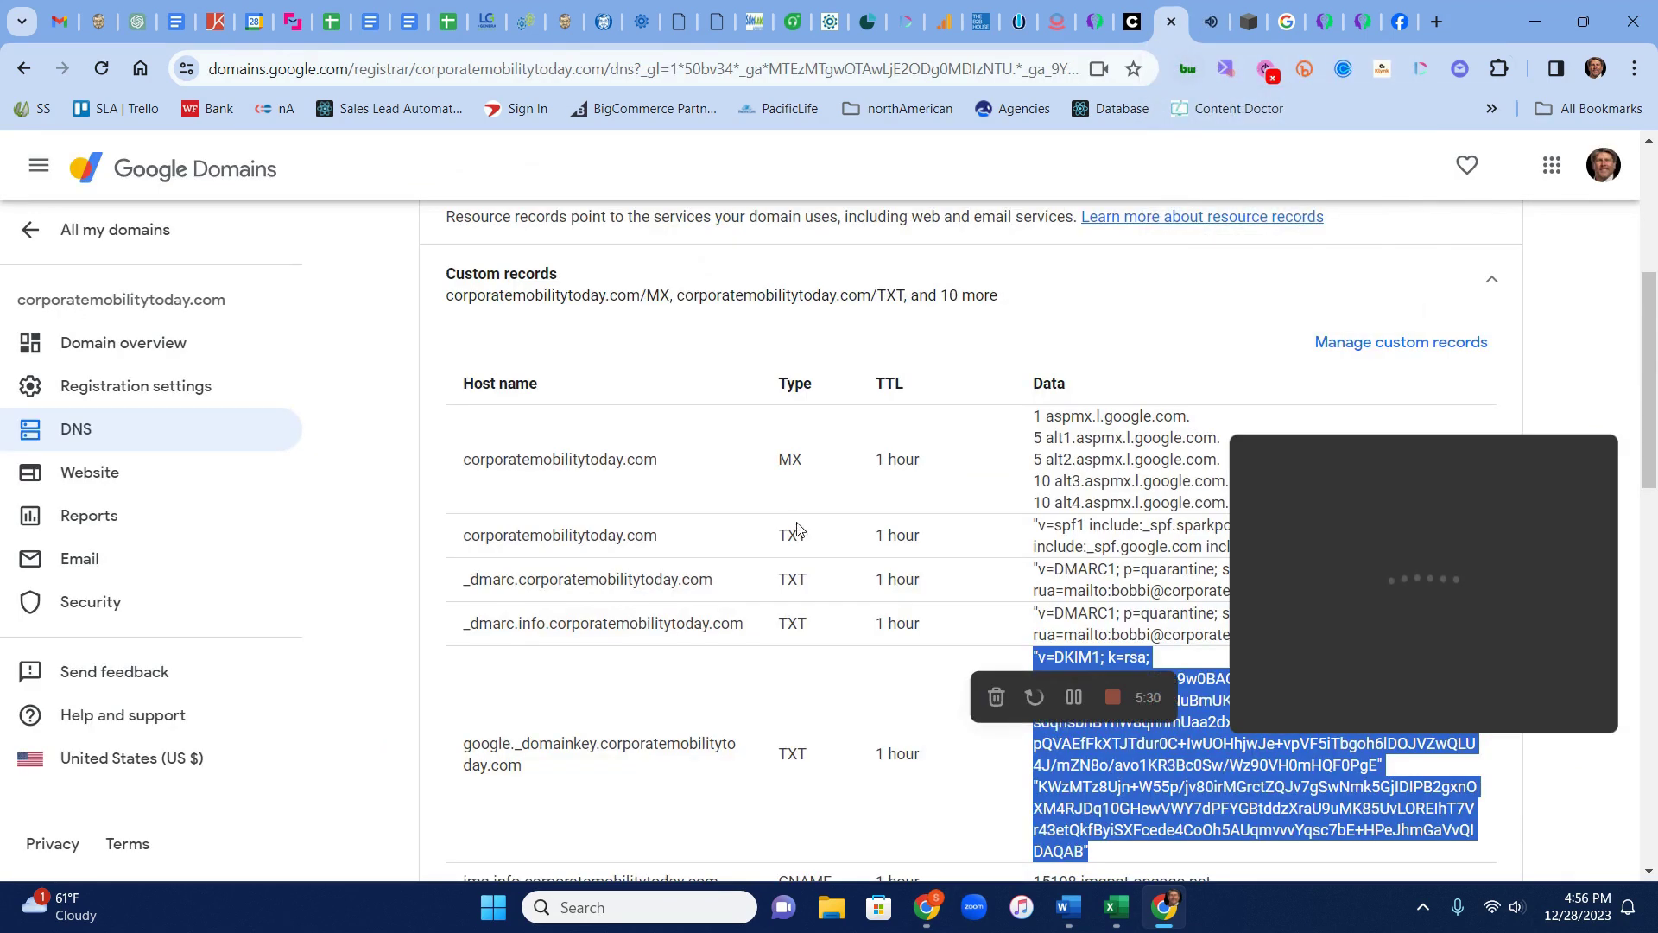
Edit custom records and add a new record with host name _dmarc
left_click_drag(1478, 447, 289, 527)
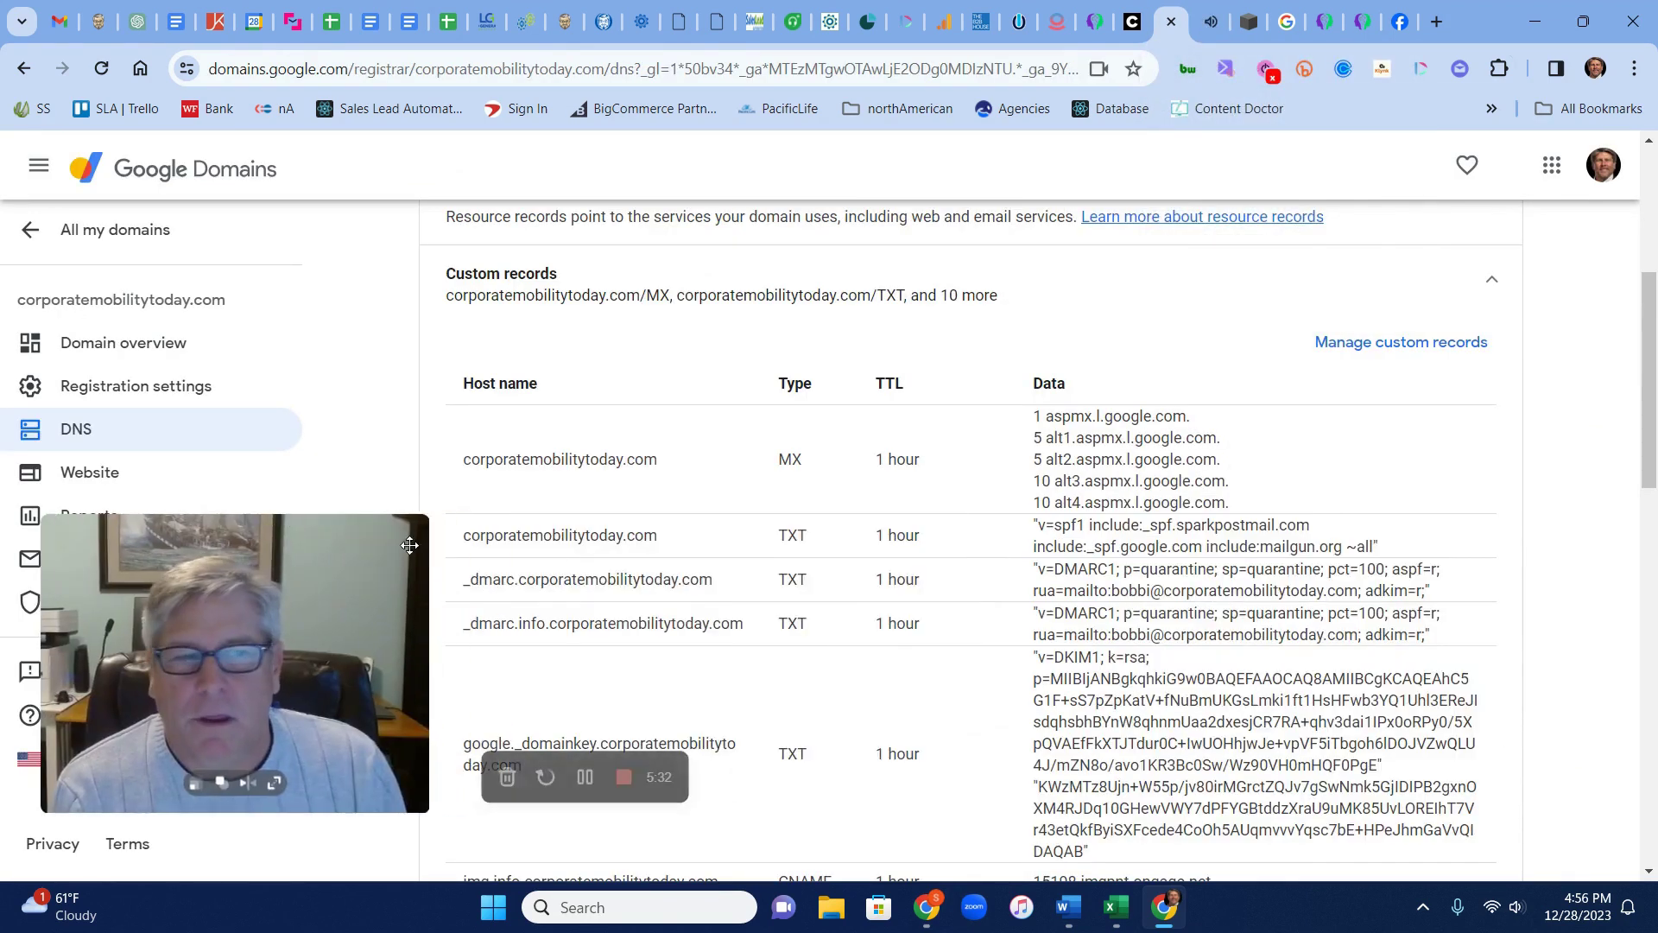
left_click(1423, 346)
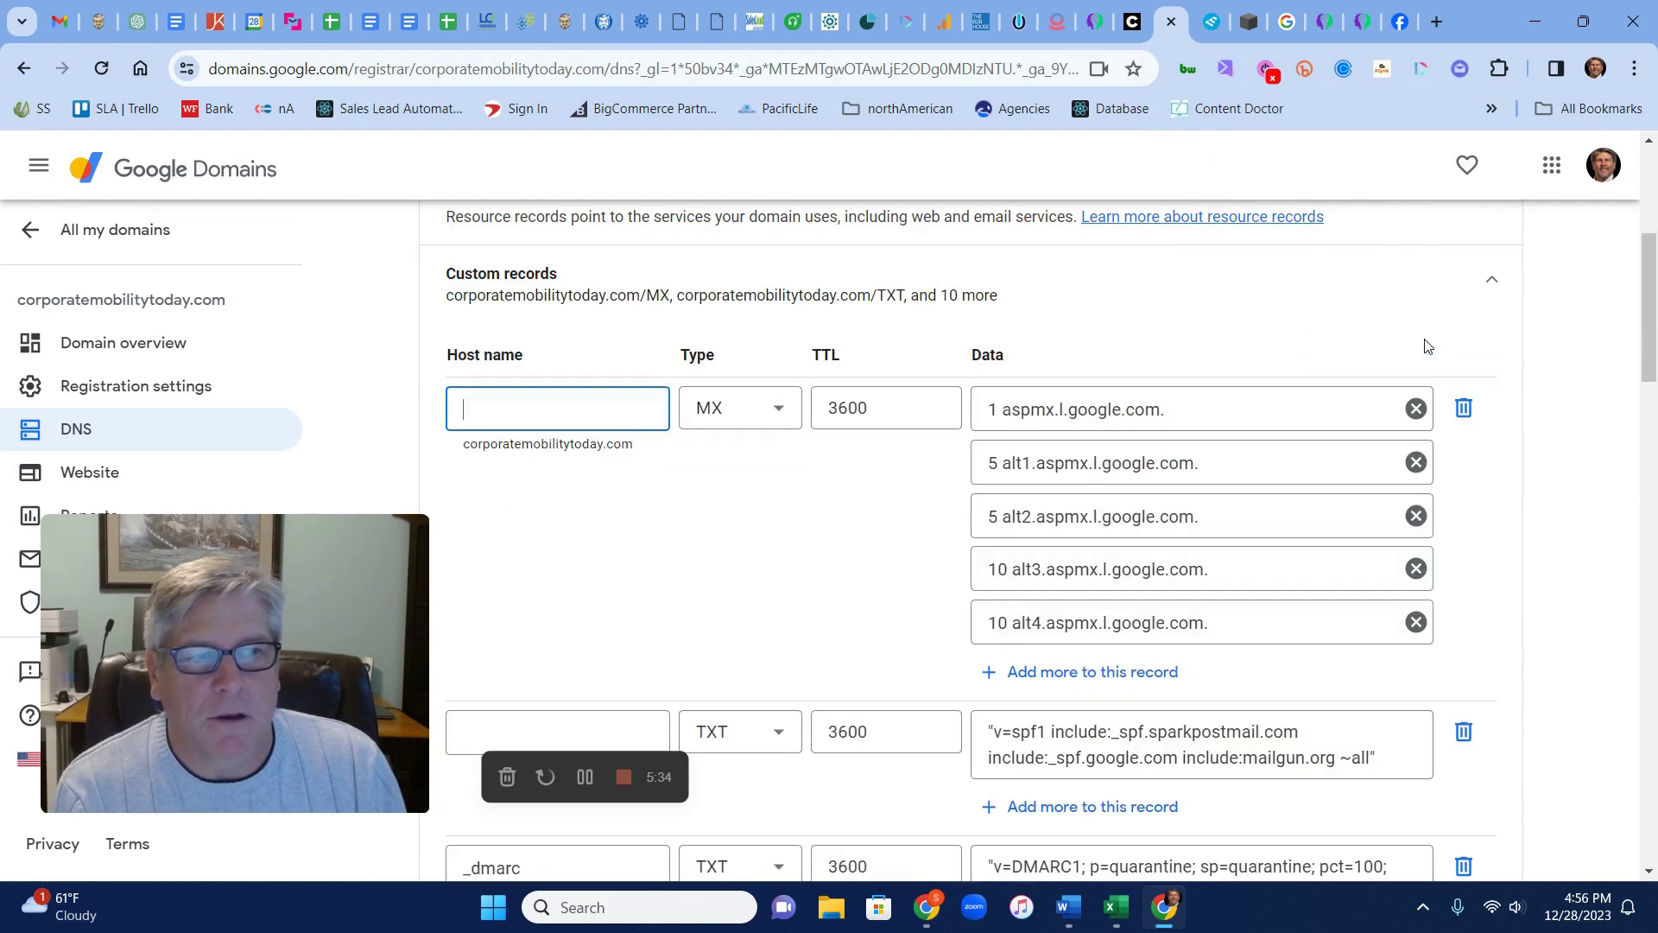
scroll(1516, 544, "down", 10)
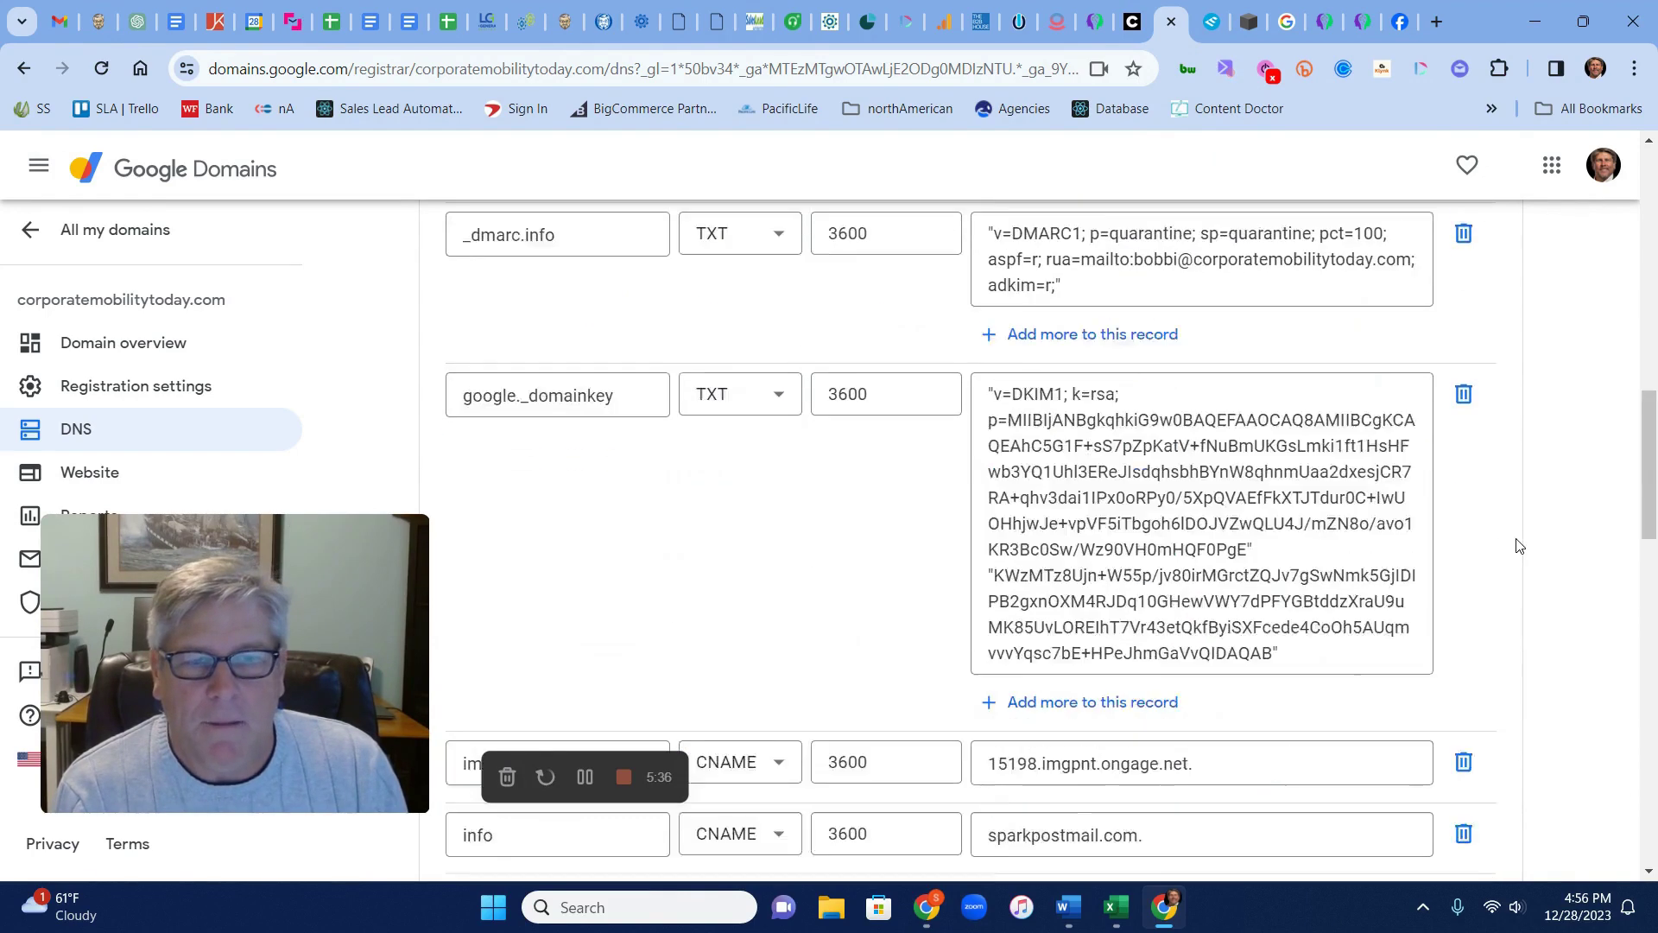
scroll(1519, 545, "down", 4)
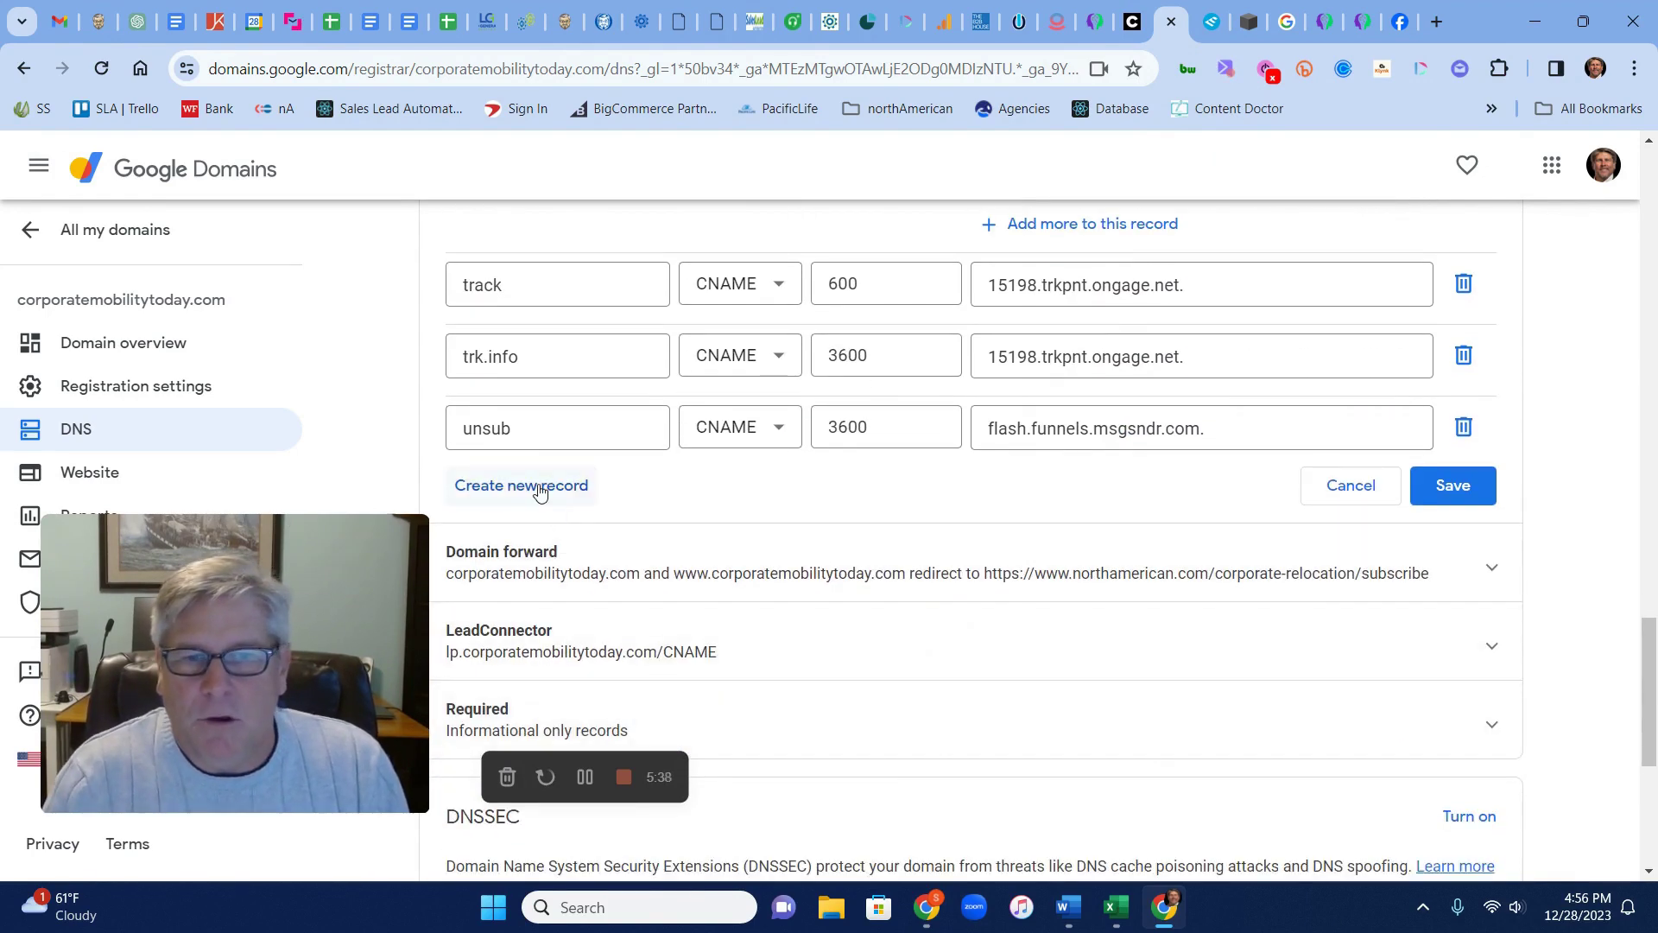
left_click(537, 484)
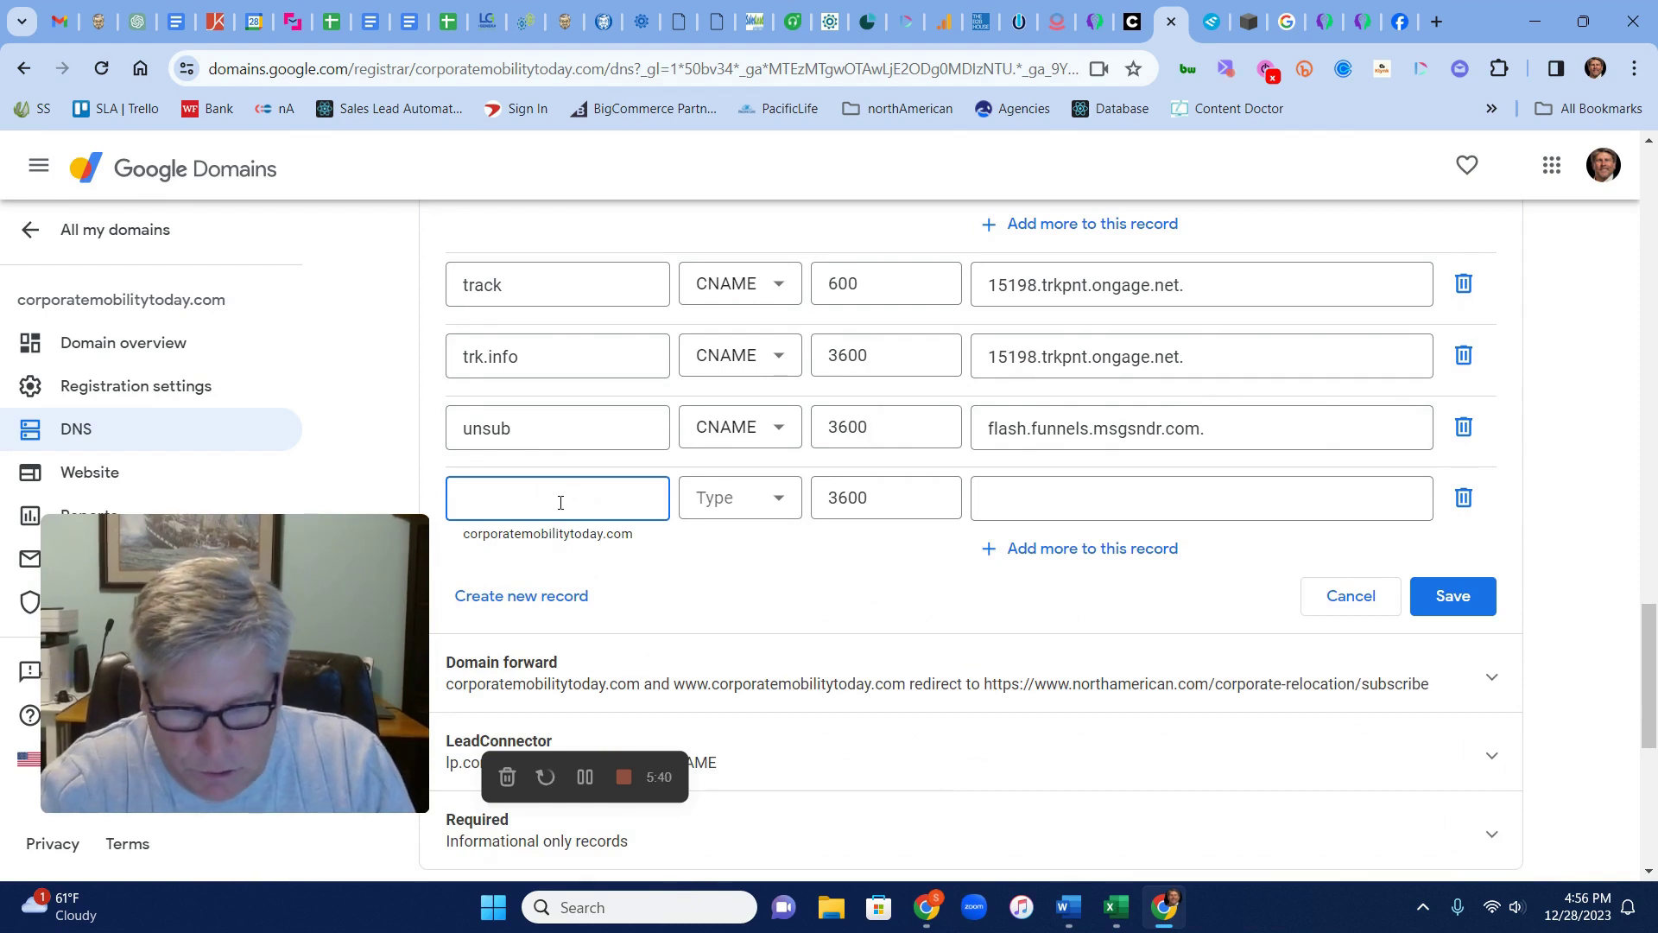
type("_dmra")
key("BackSpace")
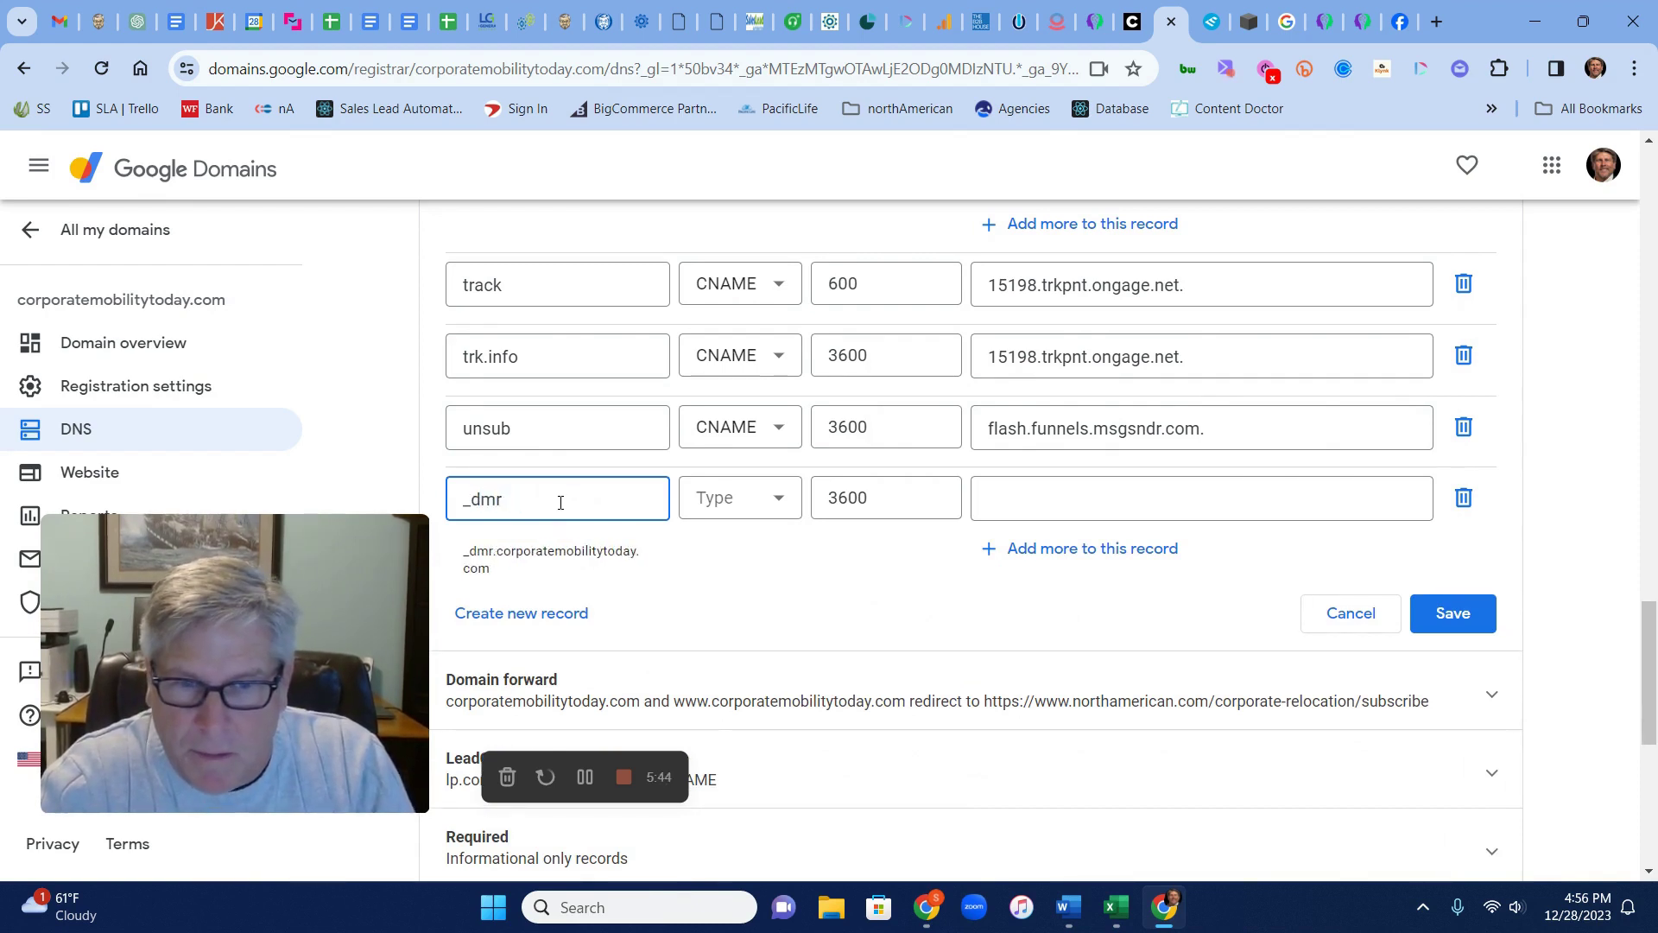
key("BackSpace")
type("arc")
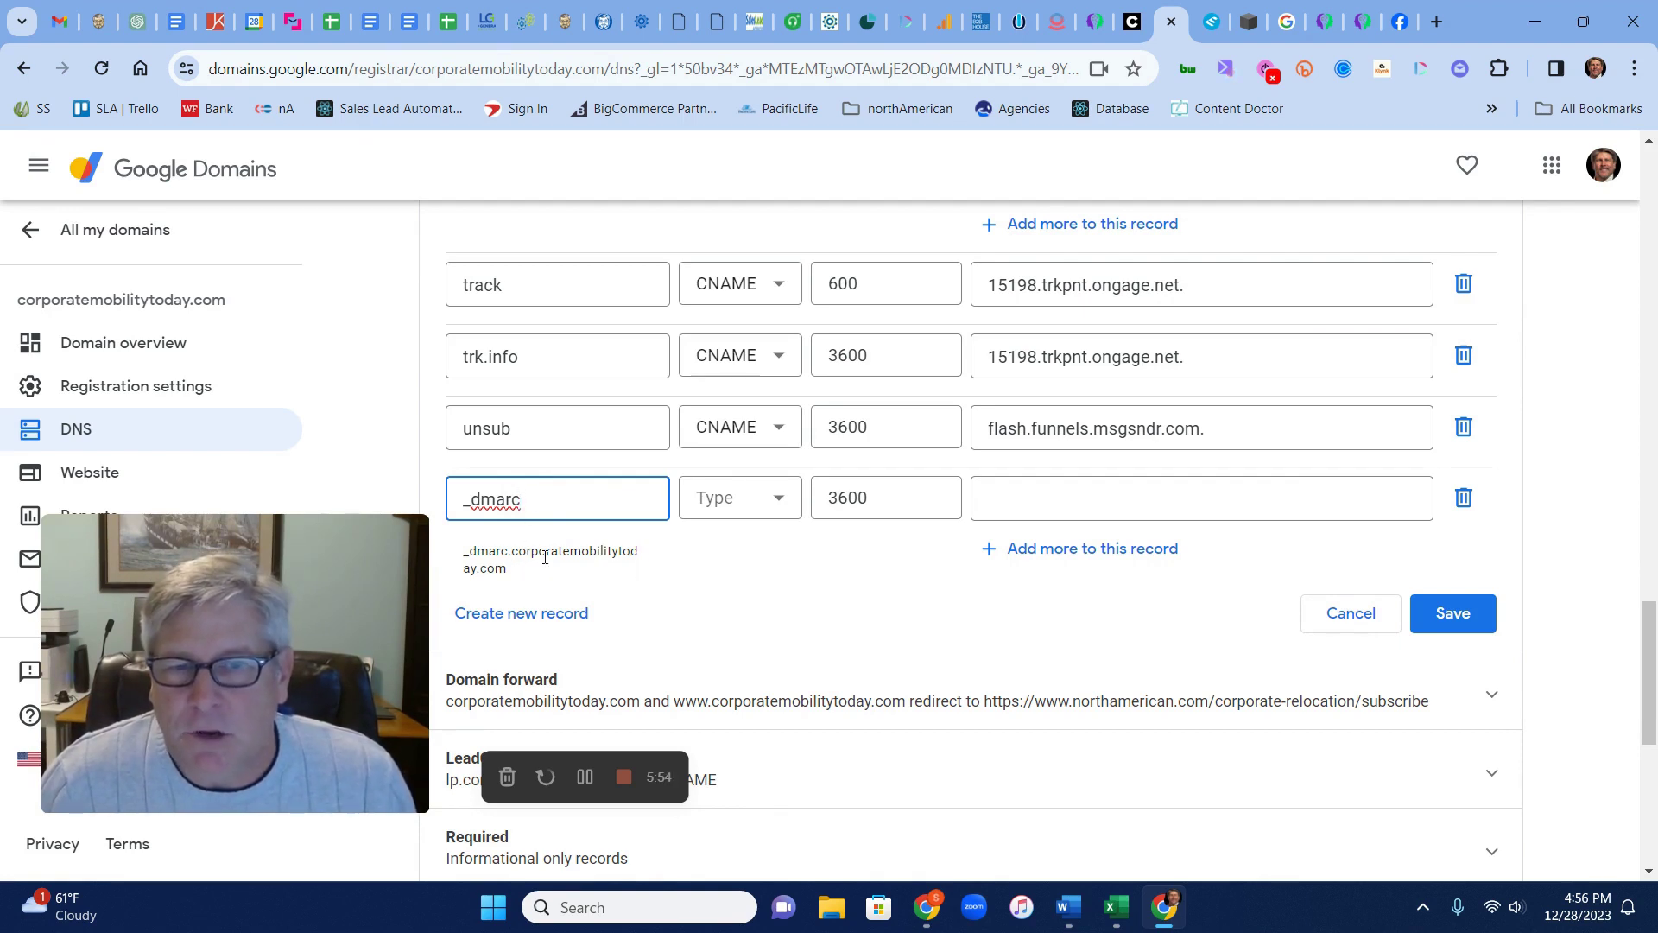
Set the new _dmarc record's type to TXT and focus its value field
left_click(742, 504)
scroll(758, 720, "down", 3)
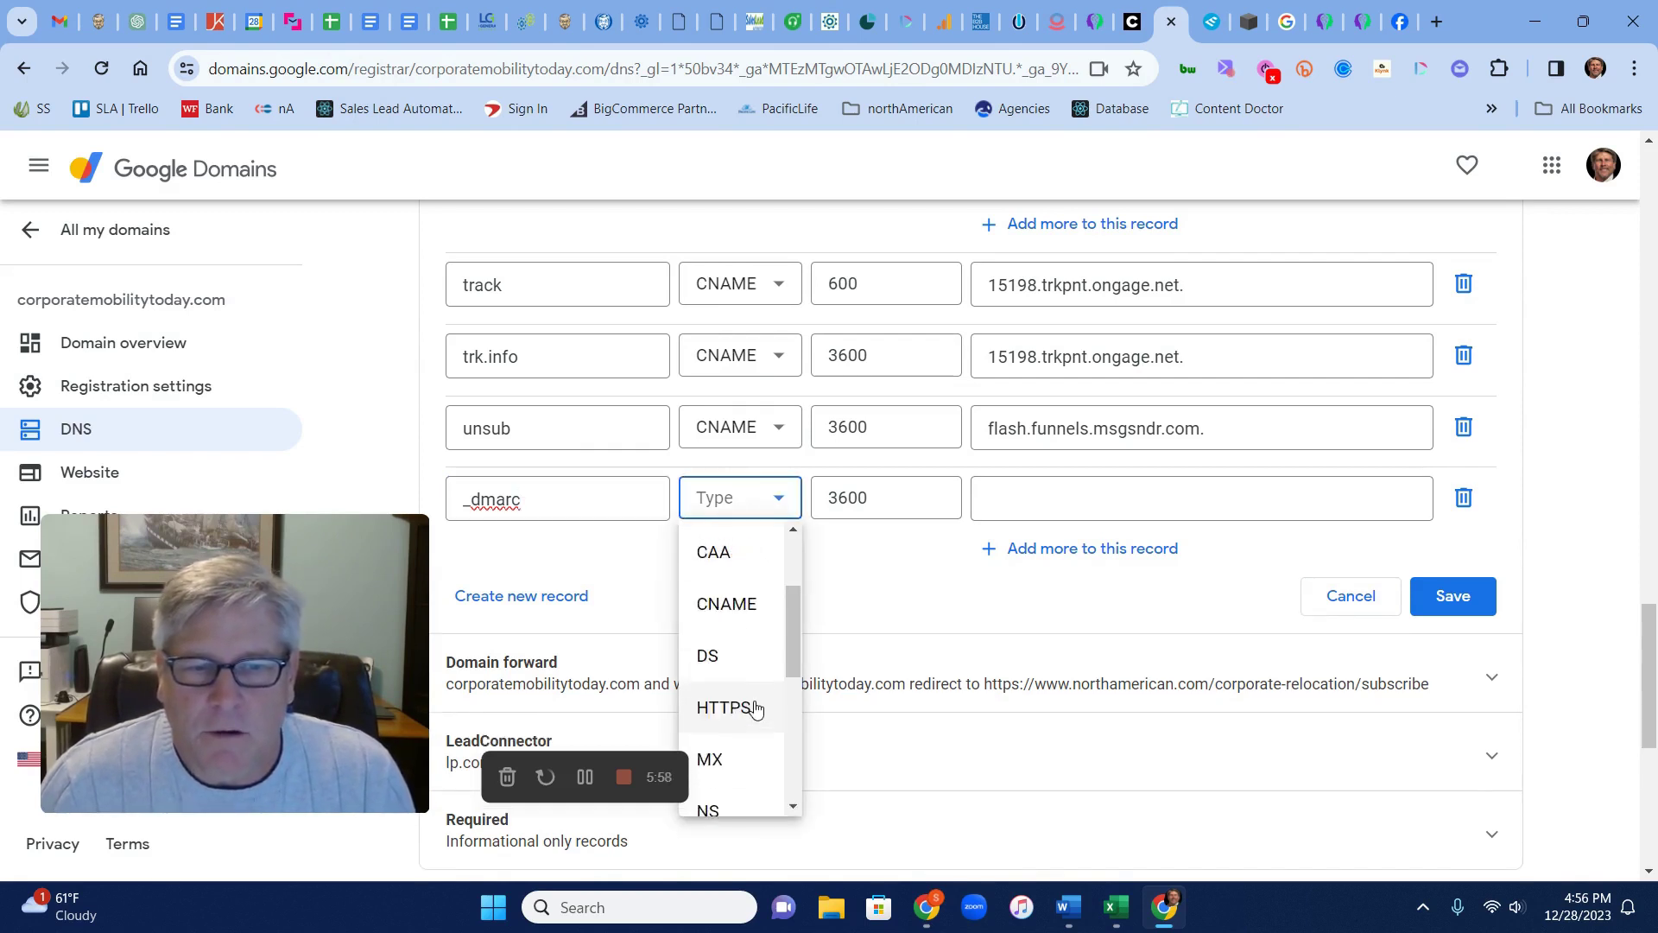
scroll(755, 708, "down", 2)
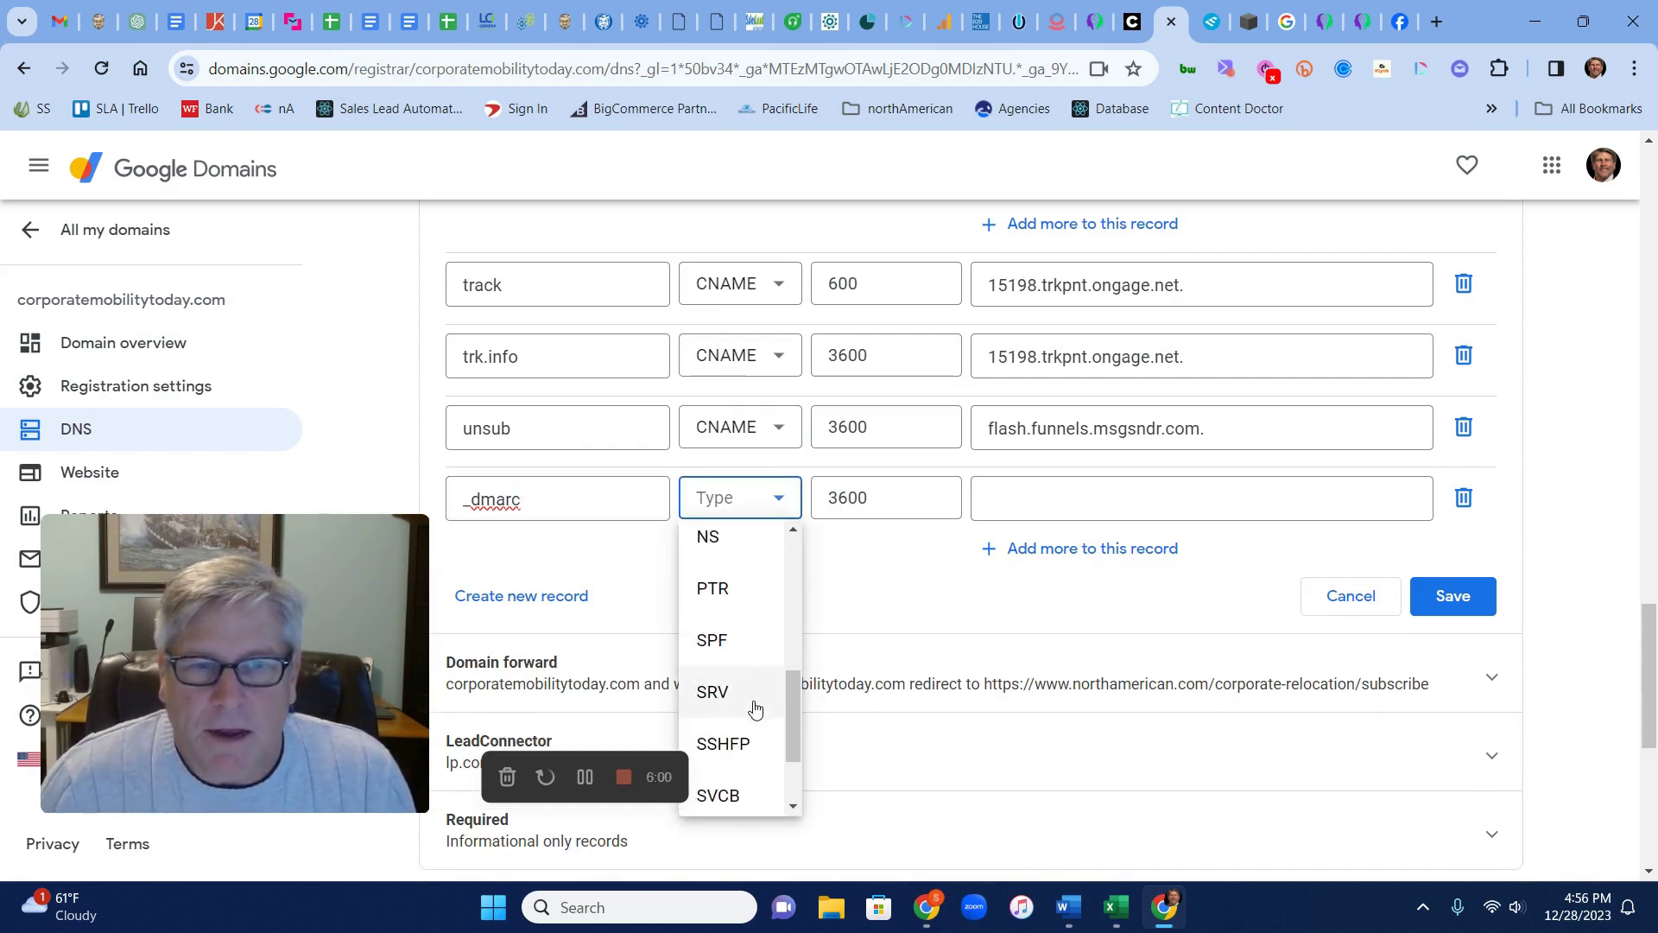
scroll(756, 708, "down", 3)
left_click(729, 673)
left_click(994, 390)
left_click(1211, 21)
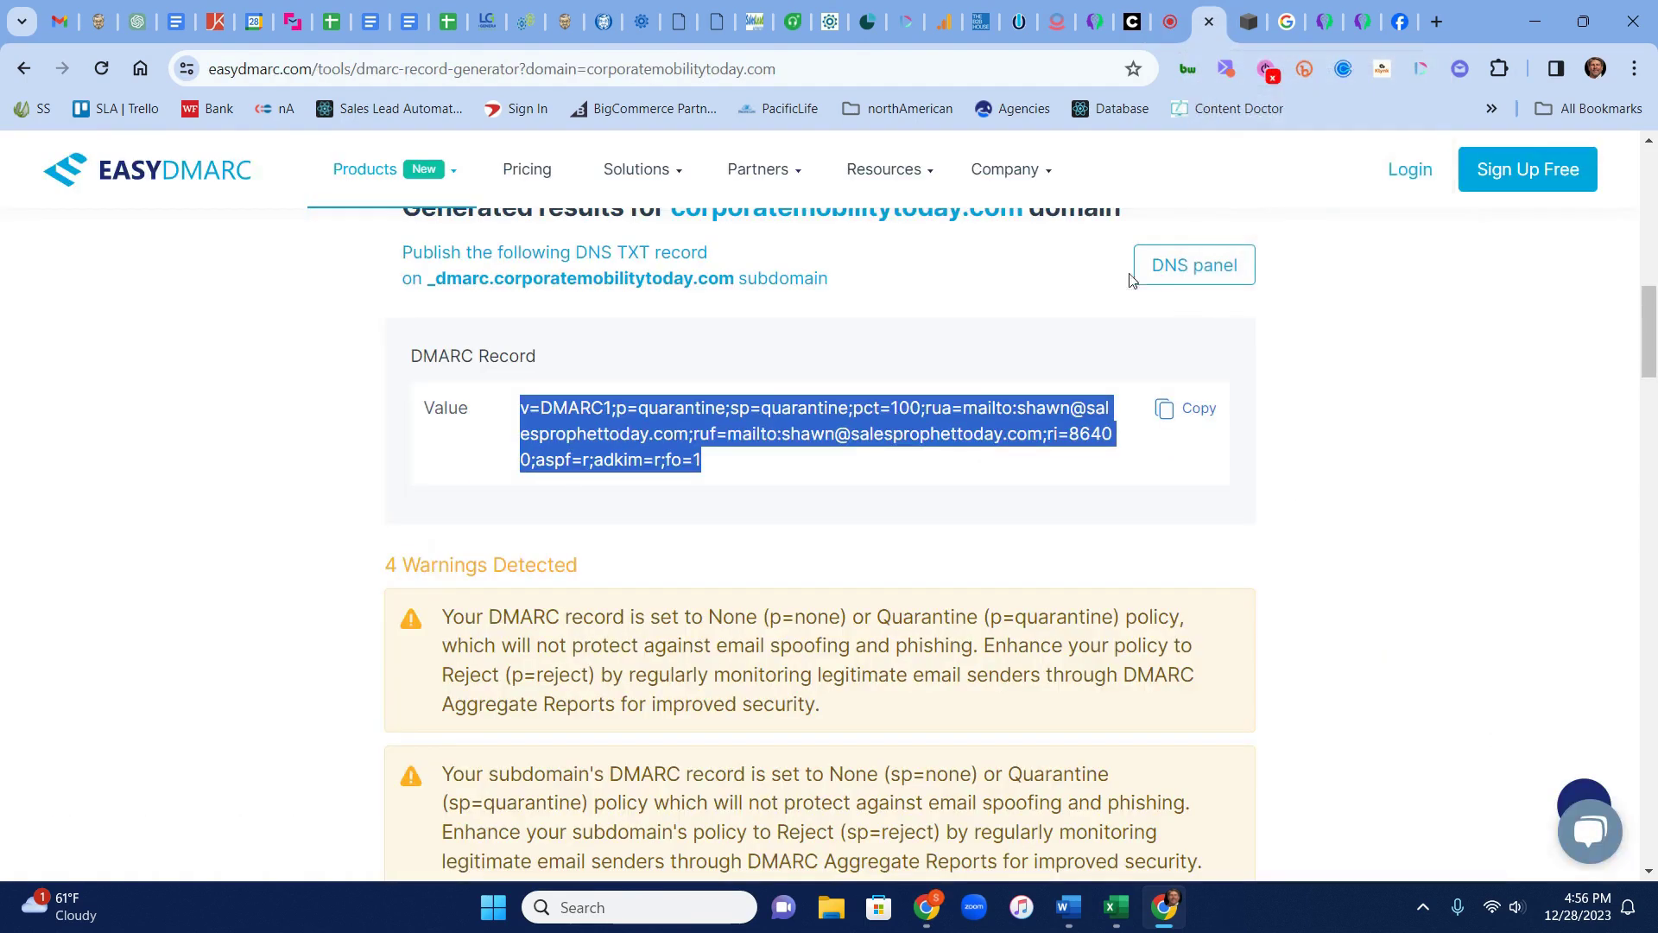
Paste the generated DMARC value into the new _dmarc TXT record
right_click(570, 438)
left_click(630, 459)
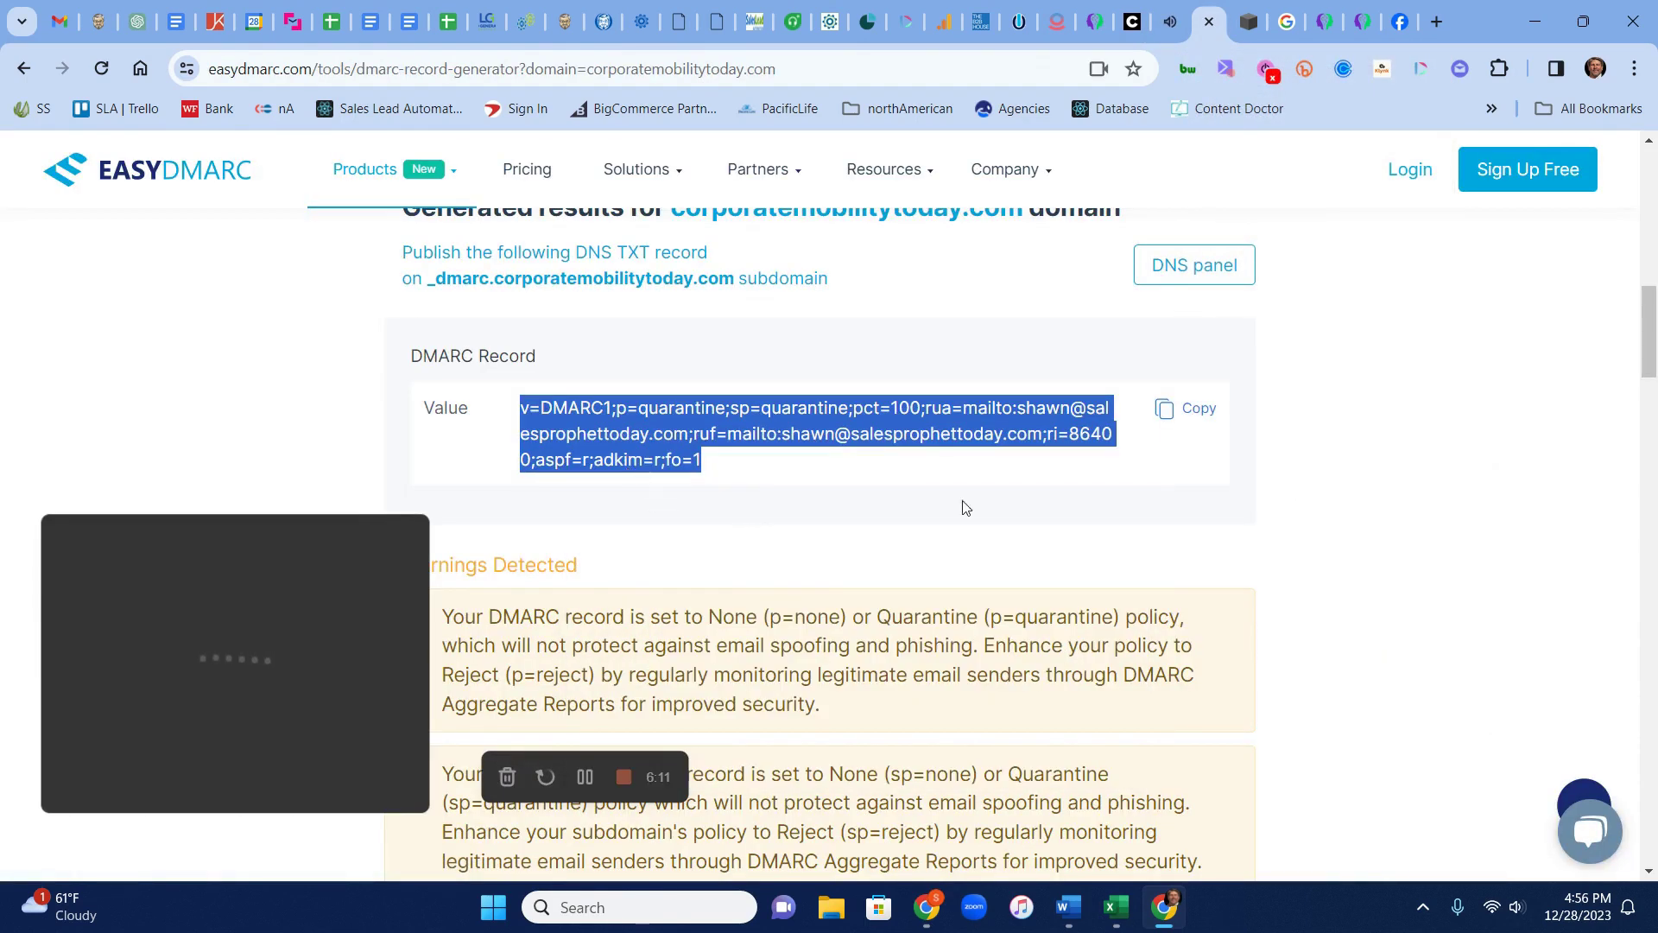
left_click(1179, 35)
right_click(1103, 426)
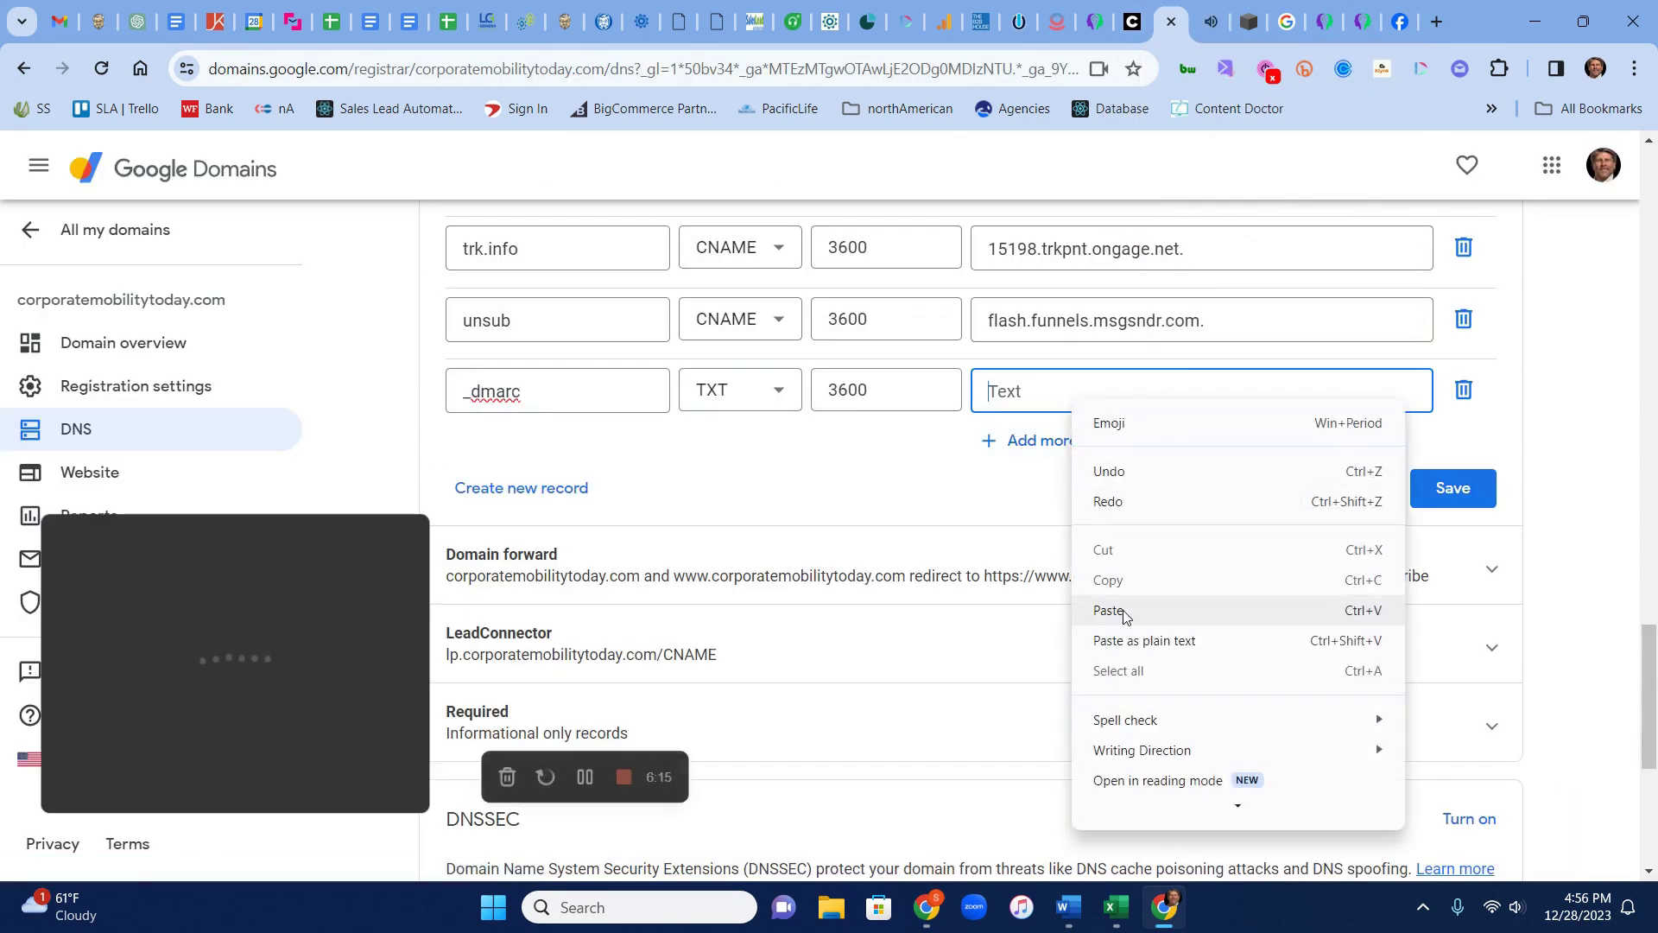
left_click(1116, 607)
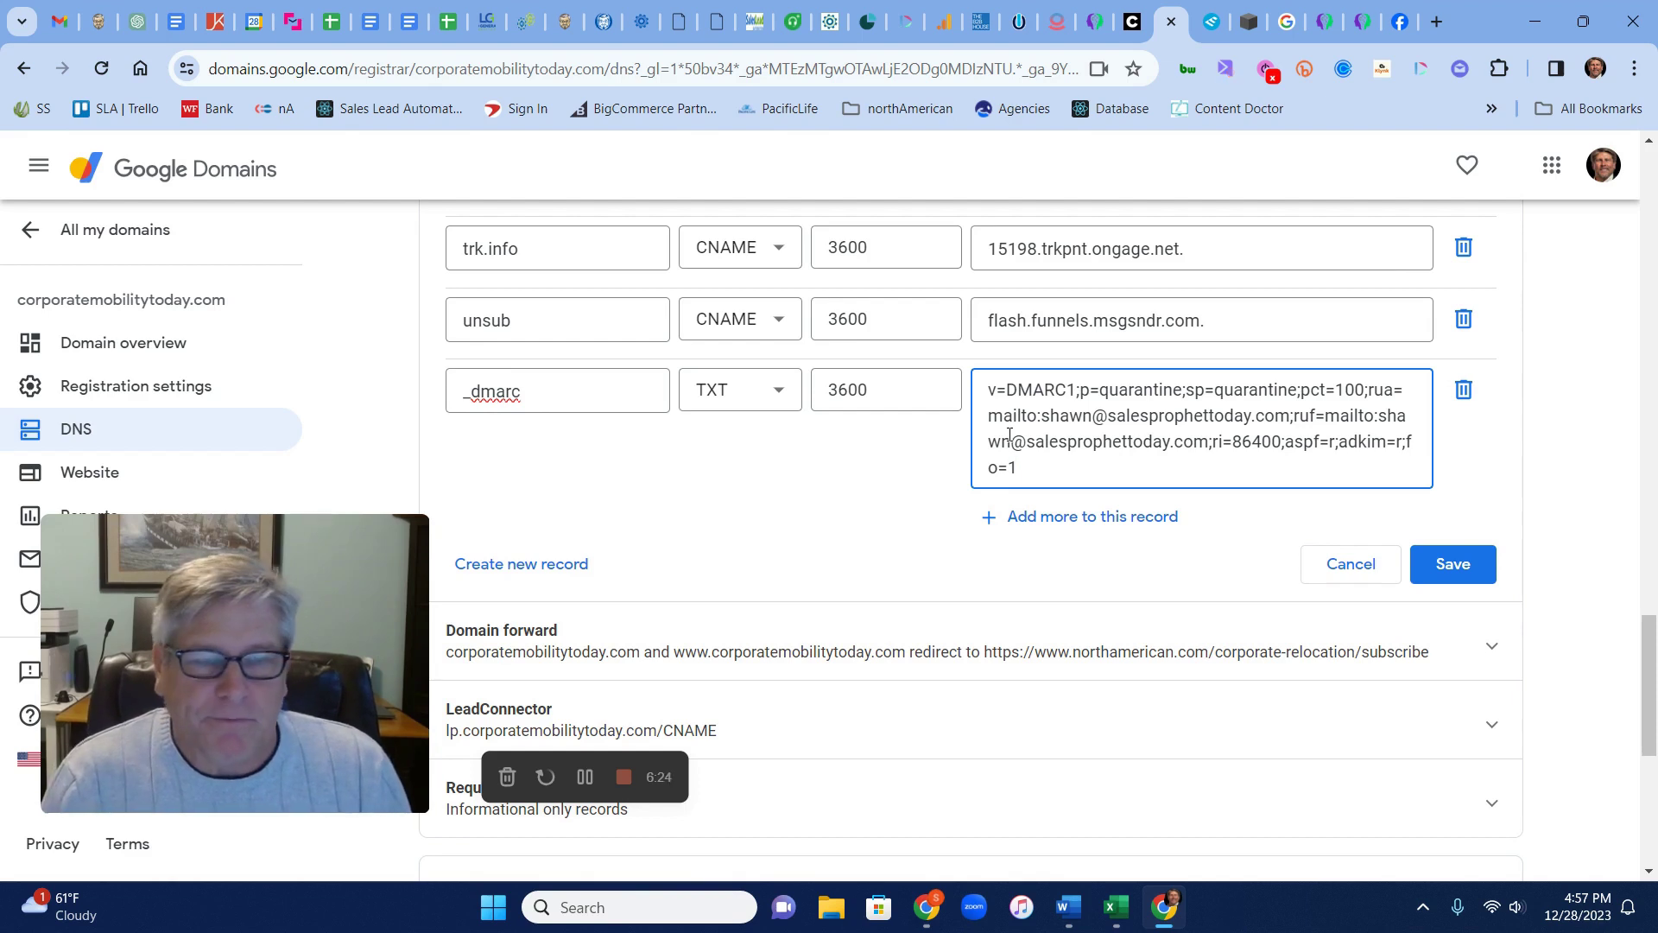
Compare with Squarespace, then keep the existing TXT records and delete the new _dmarc row
left_click(1256, 29)
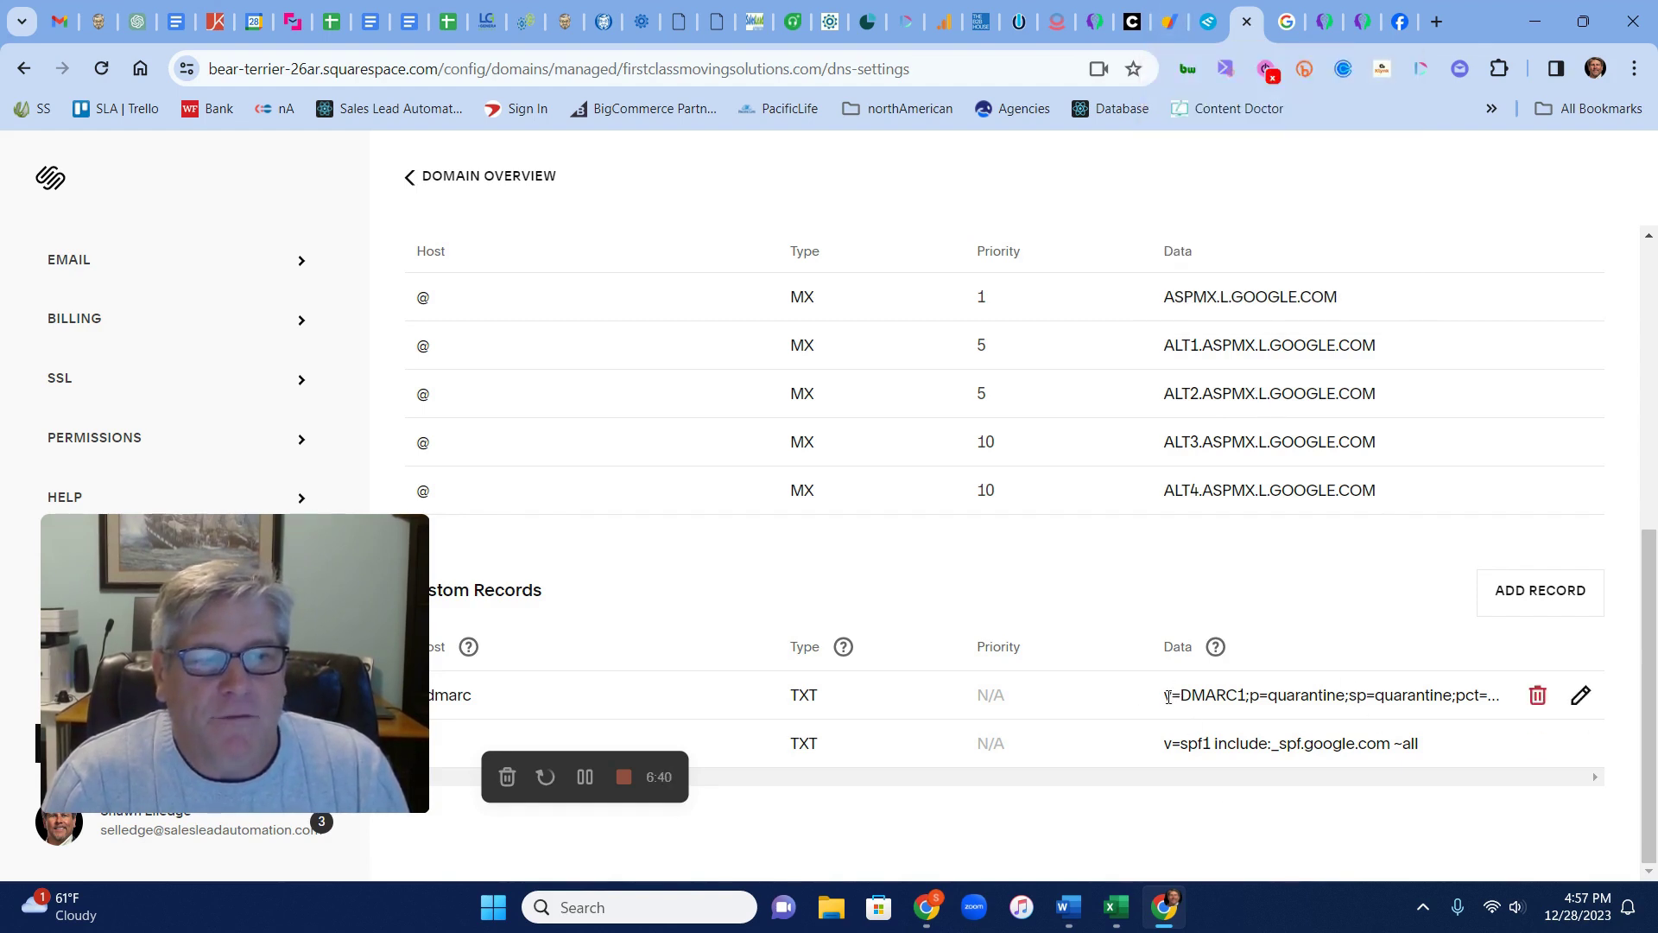
left_click(1170, 33)
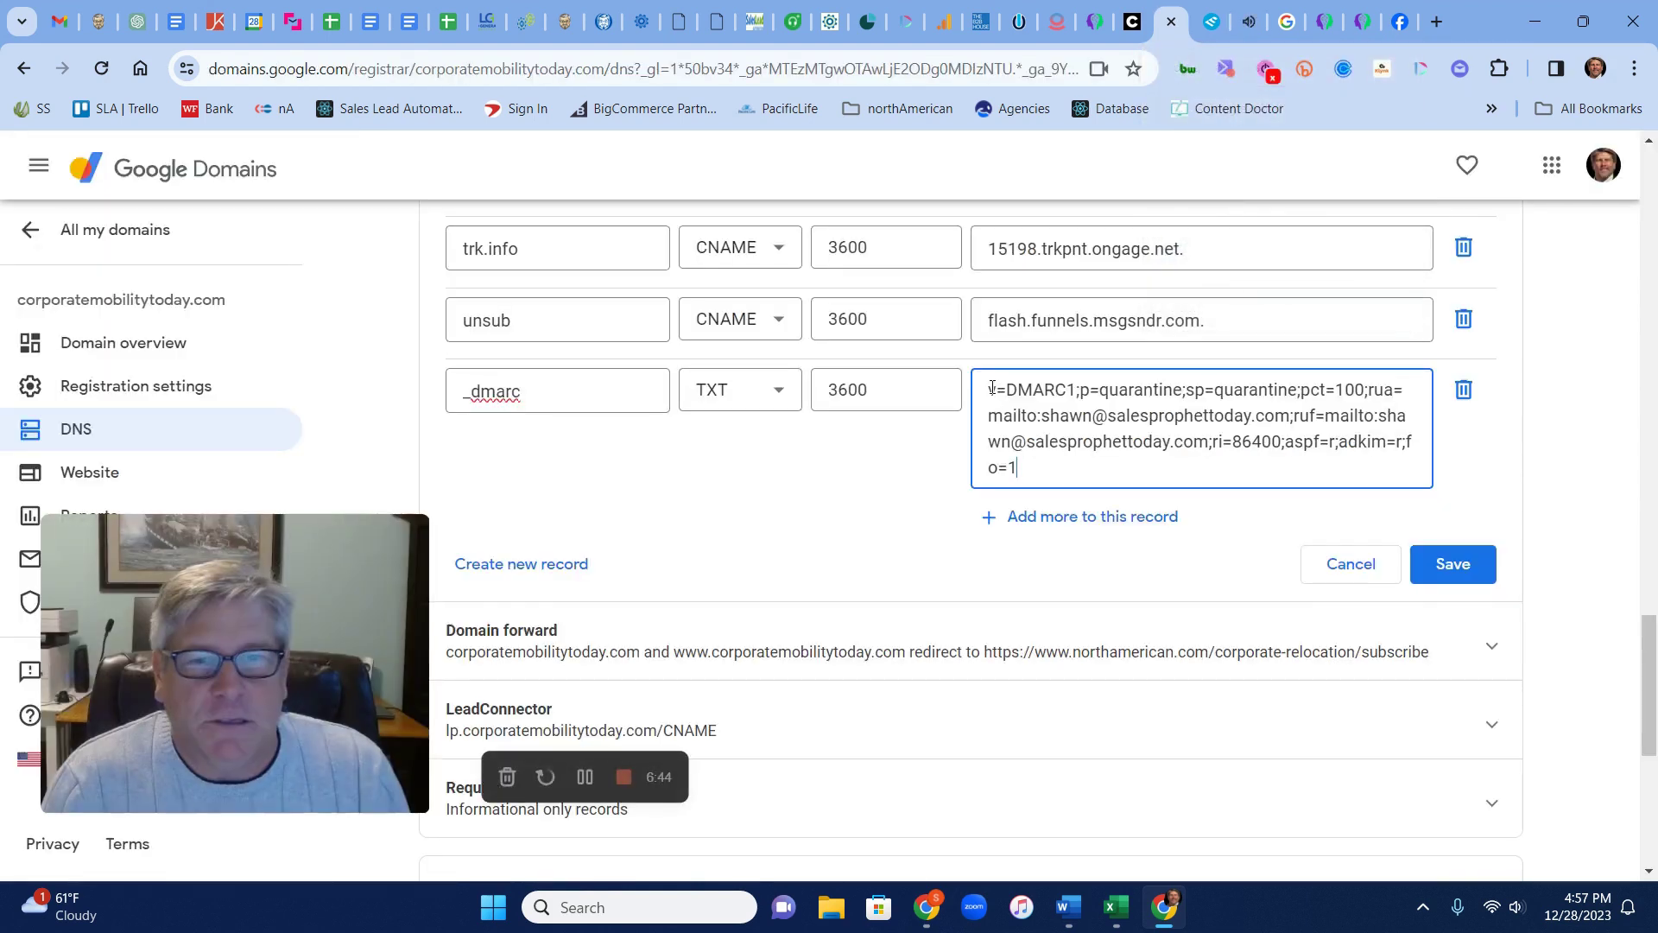
left_click(1451, 568)
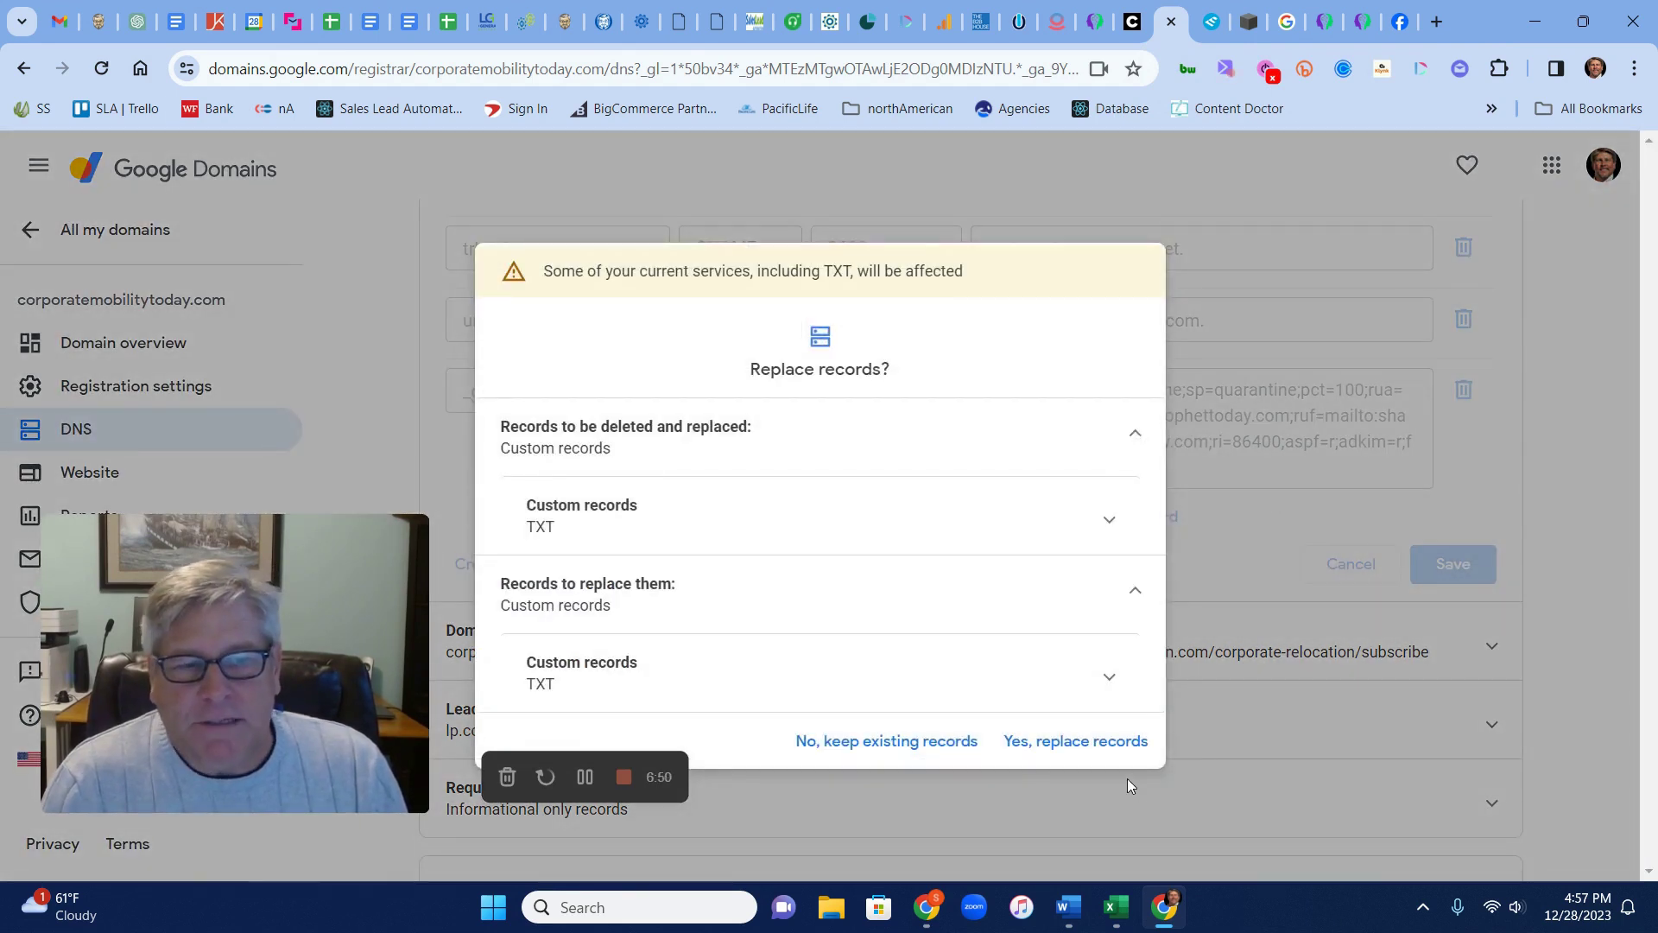
left_click(907, 744)
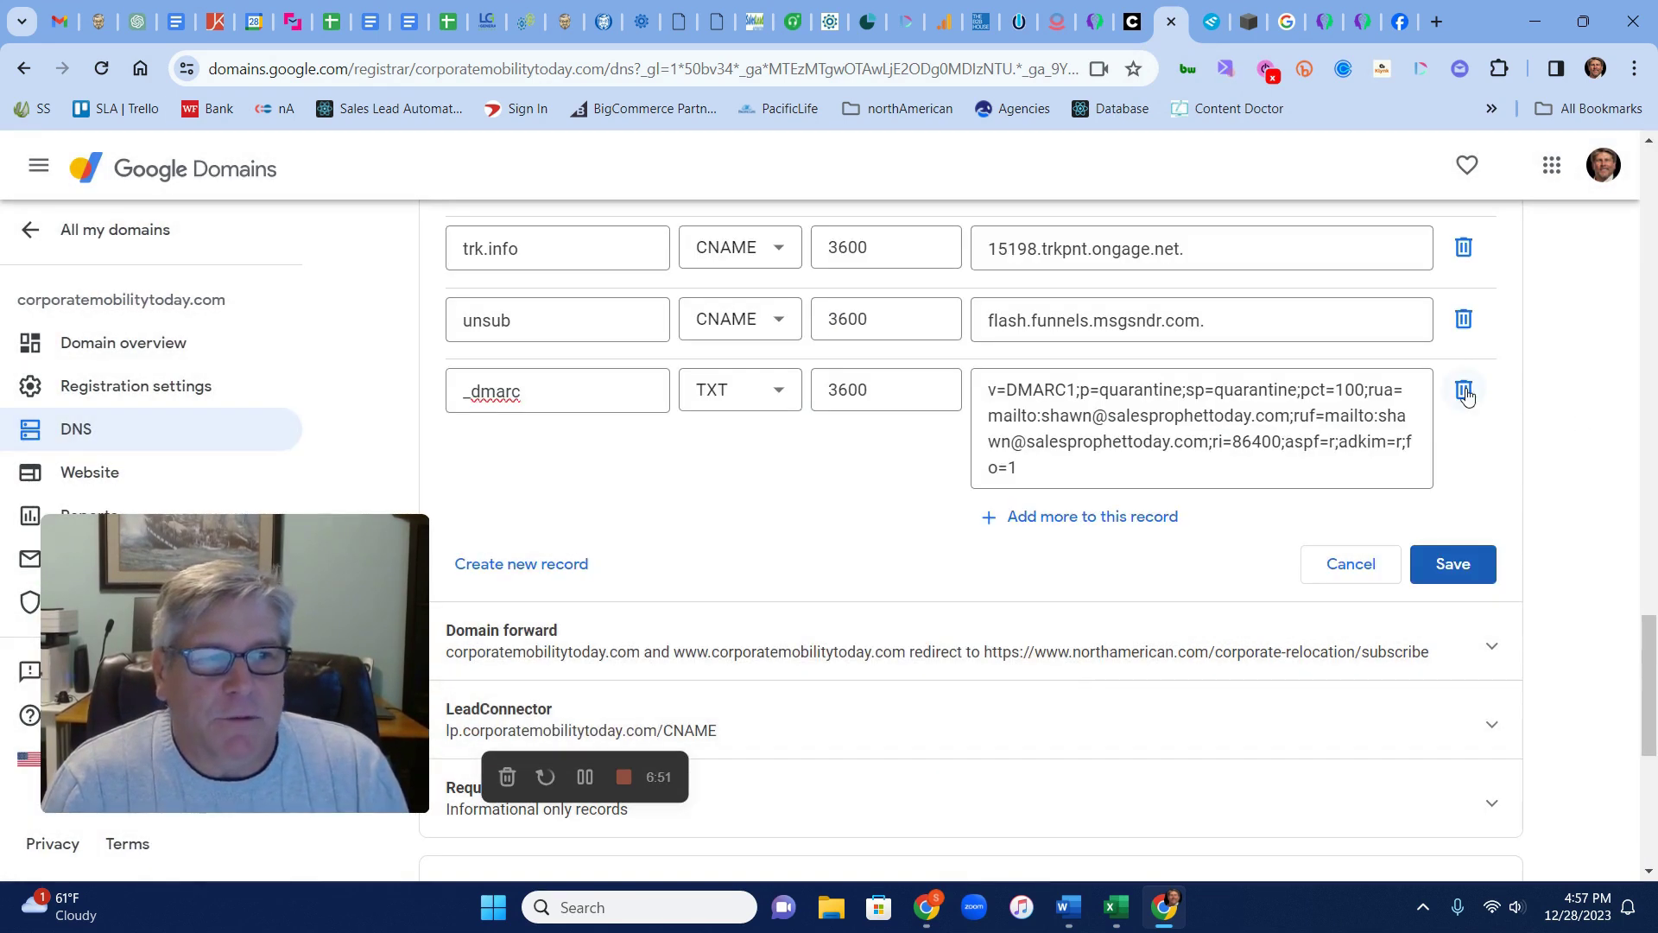
left_click(1463, 389)
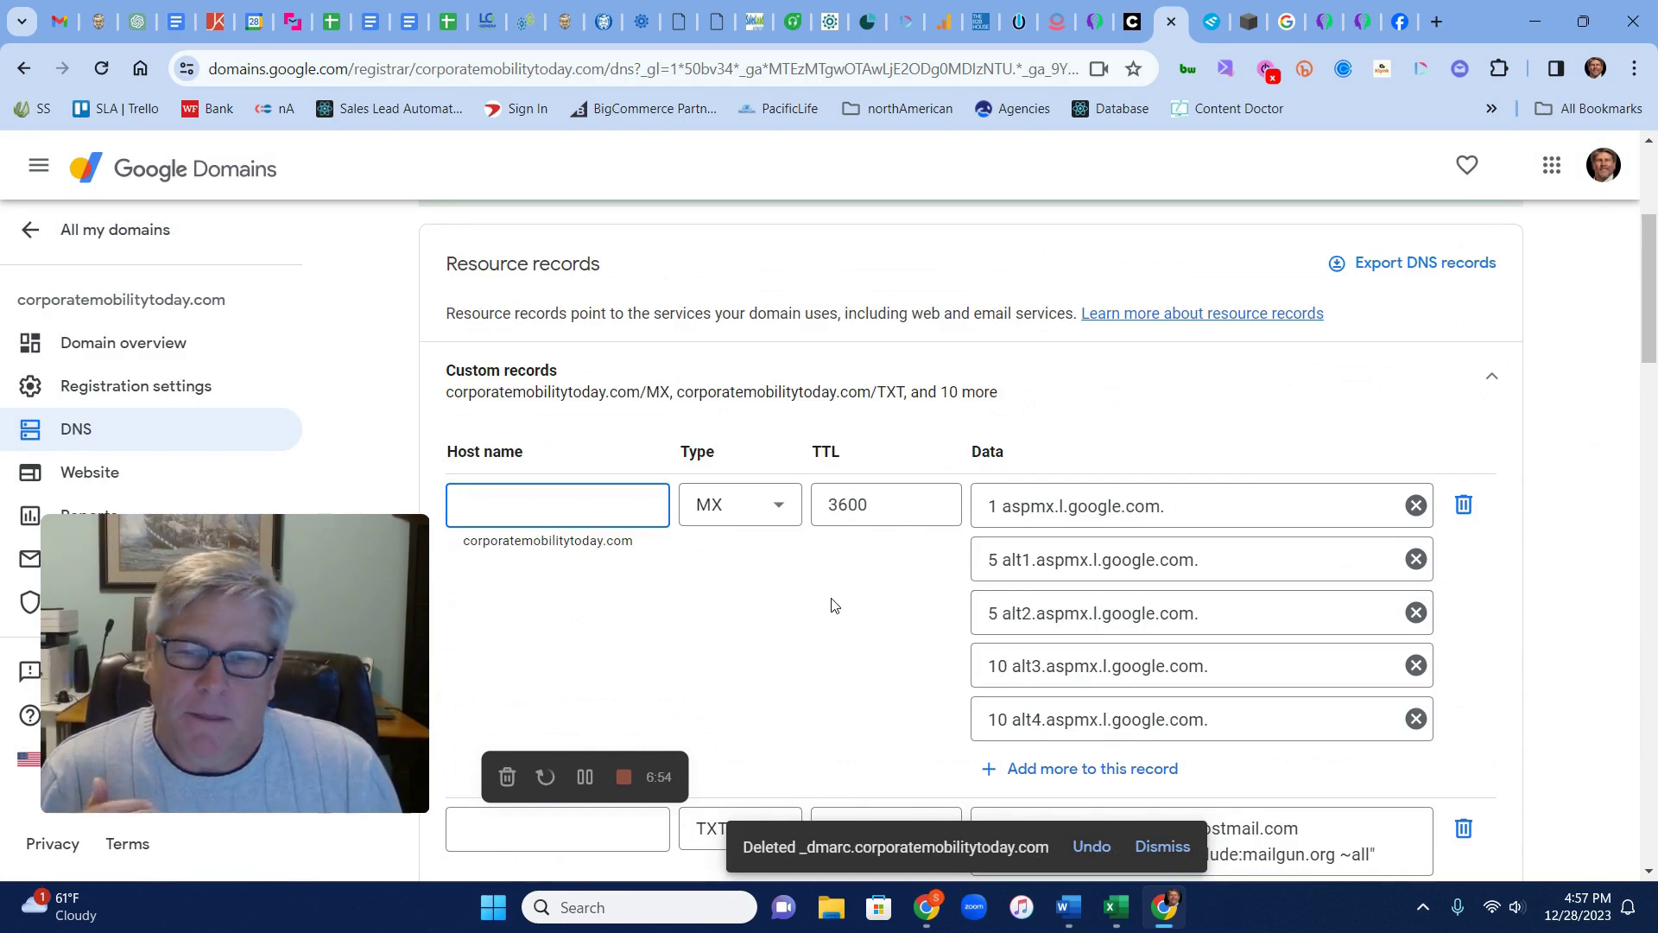
Review the SPF TXT value and save the custom records without the drafted _dmarc row
scroll(831, 605, "down", 3)
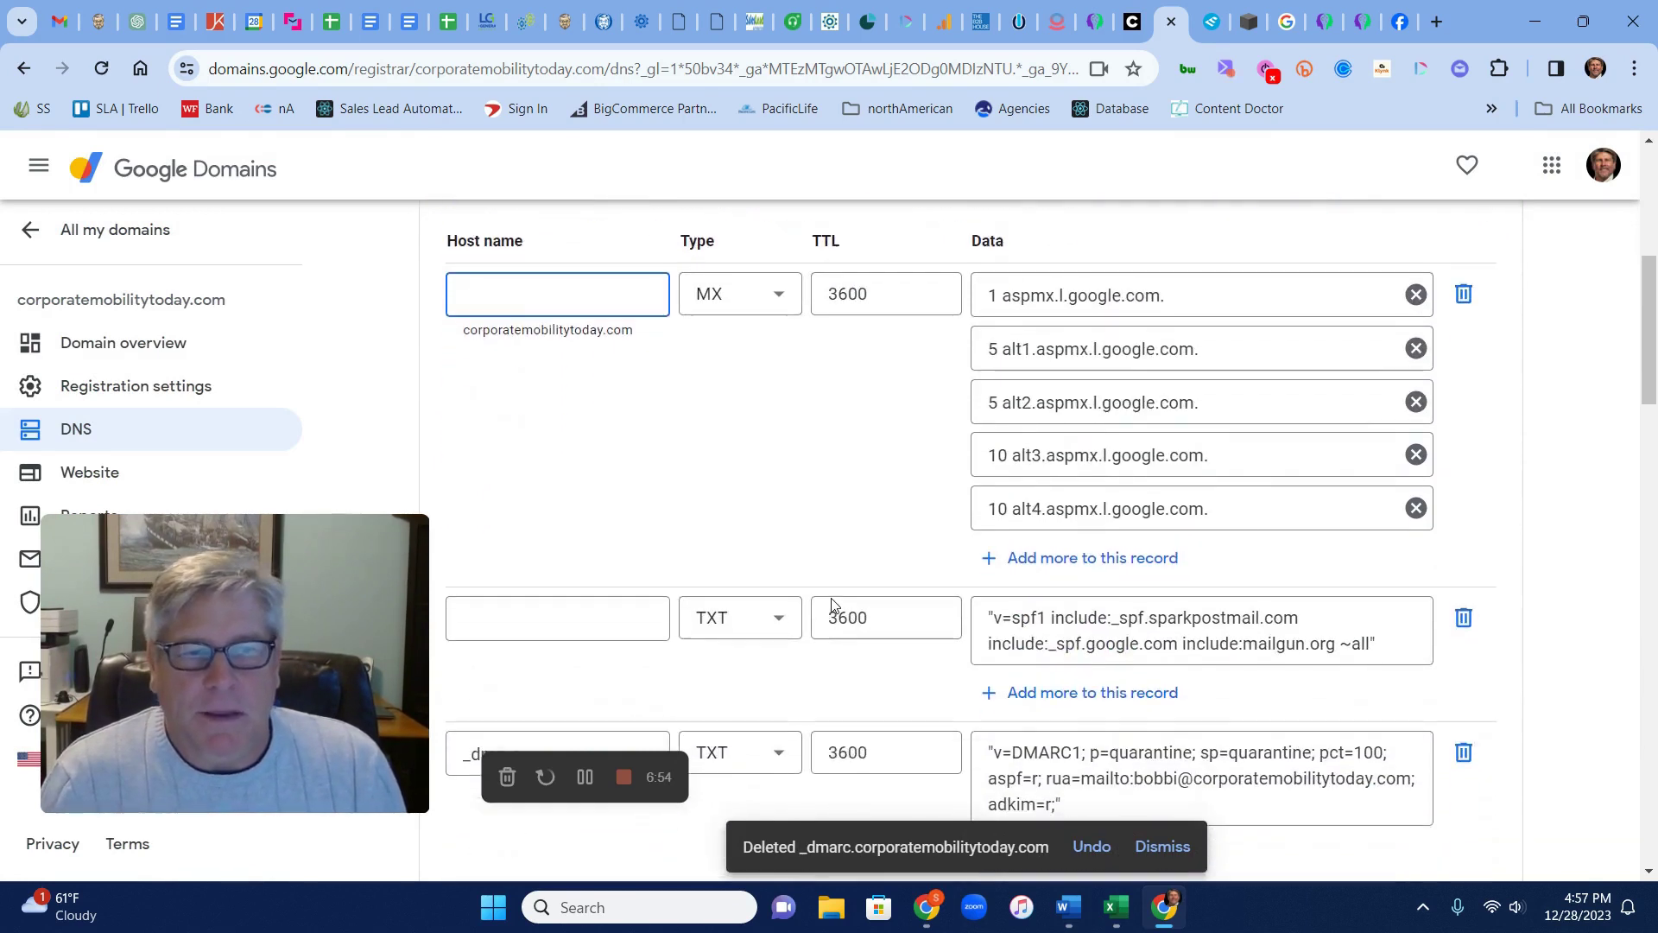
left_click(995, 613)
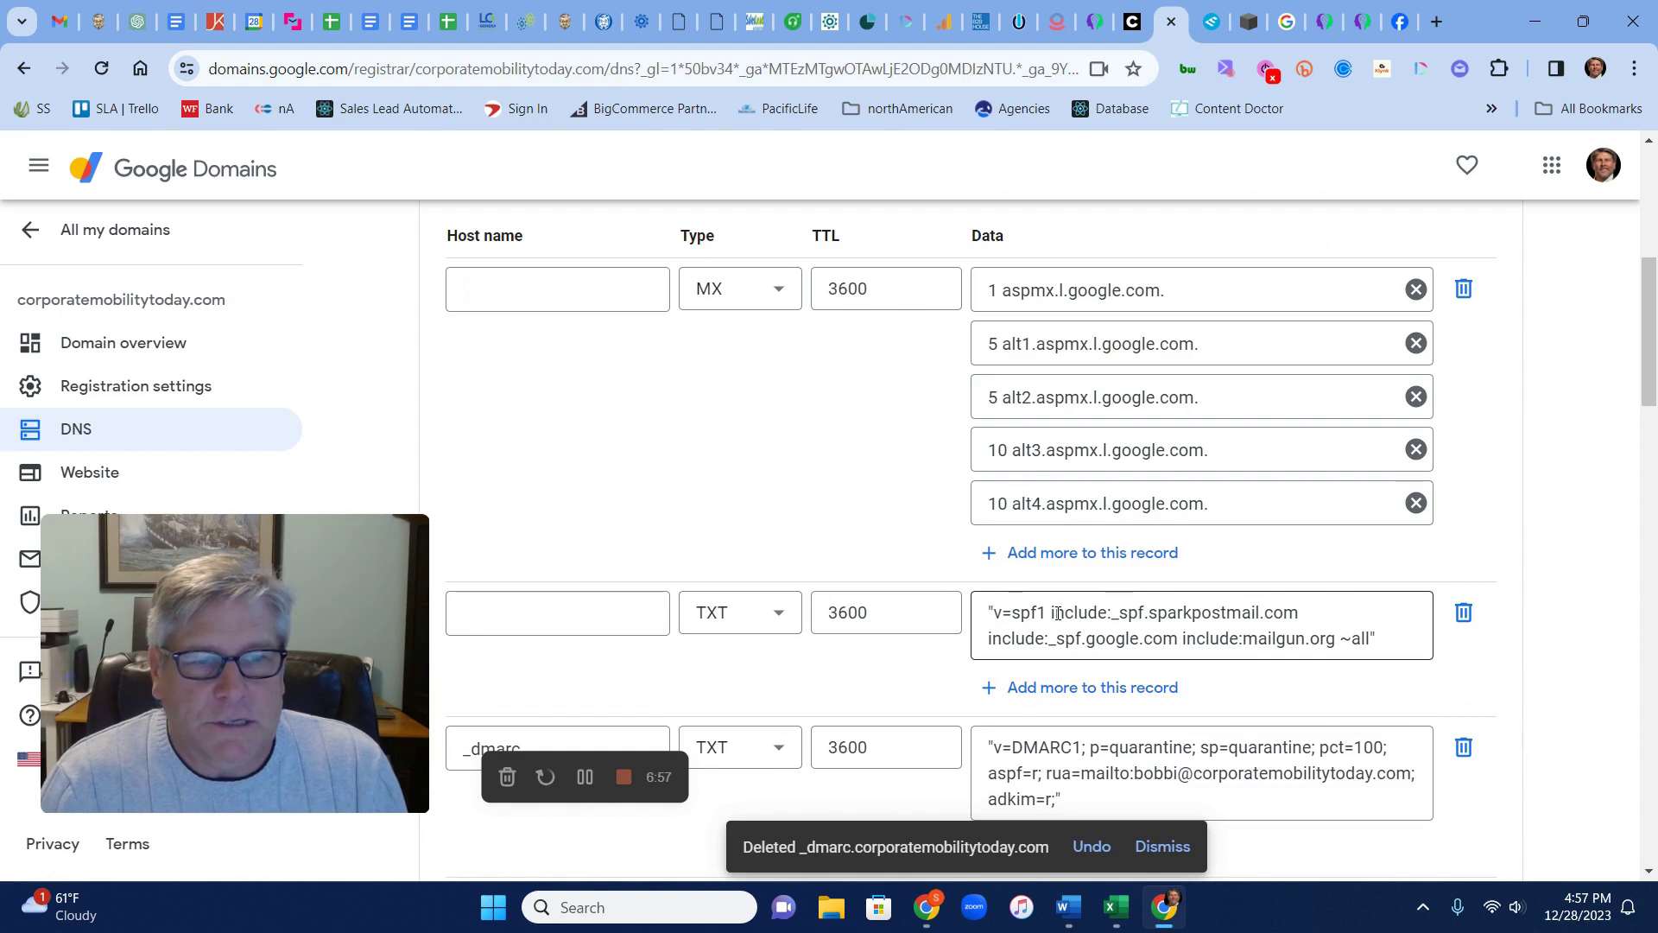
left_click_drag(990, 612, 1380, 631)
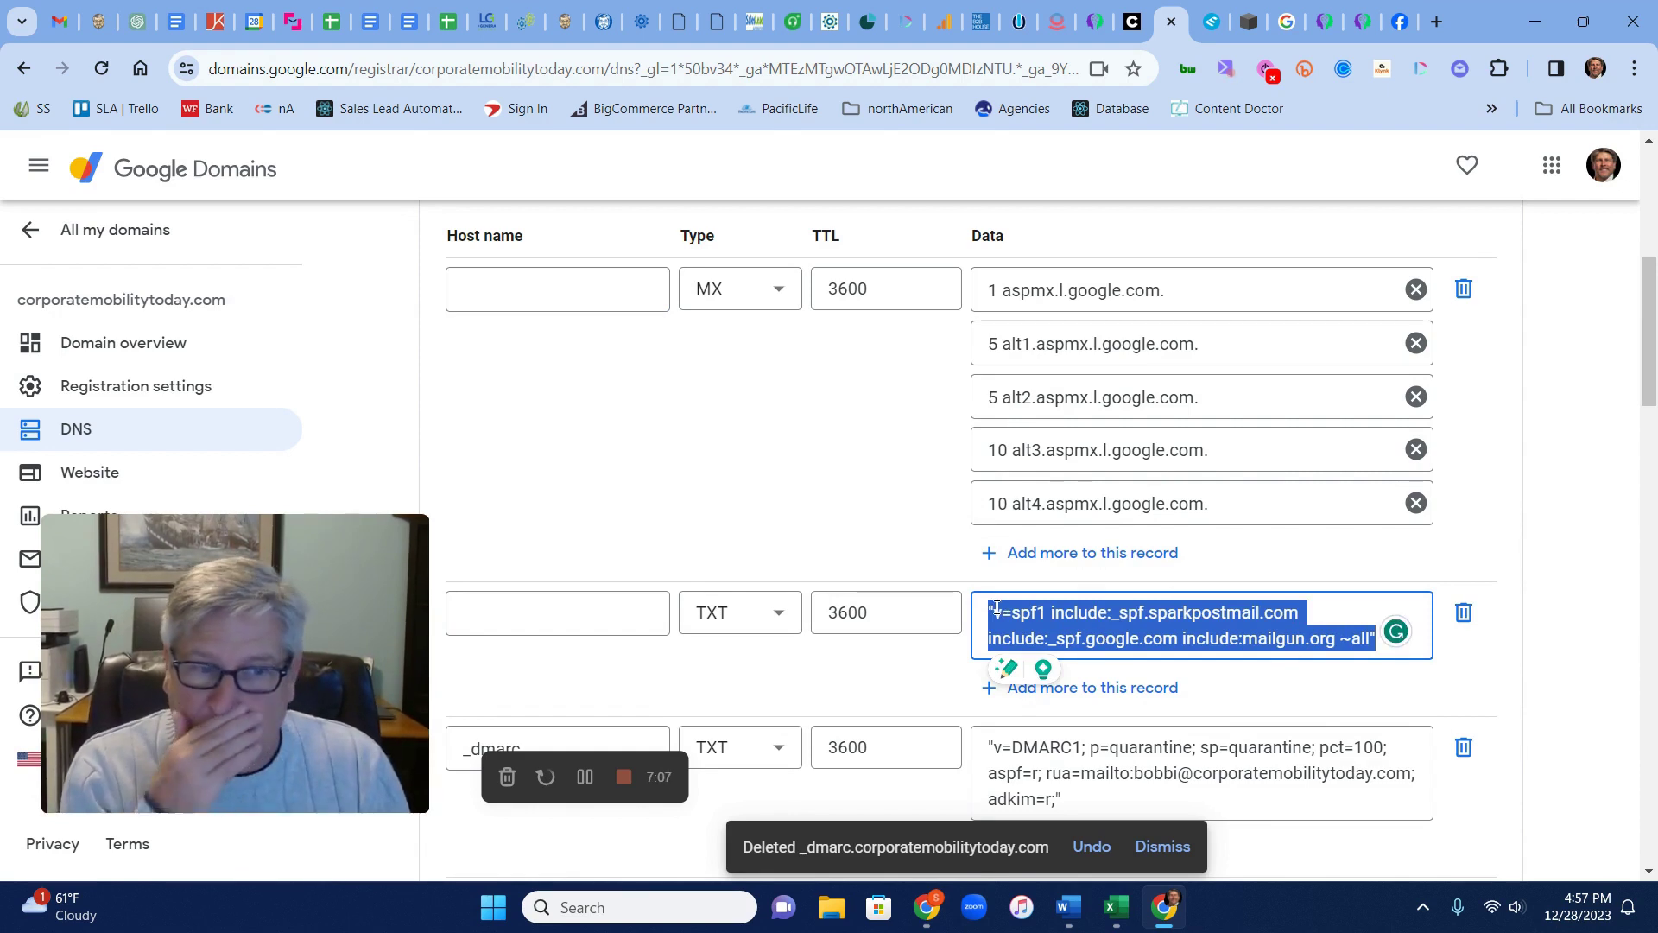
left_click(1573, 603)
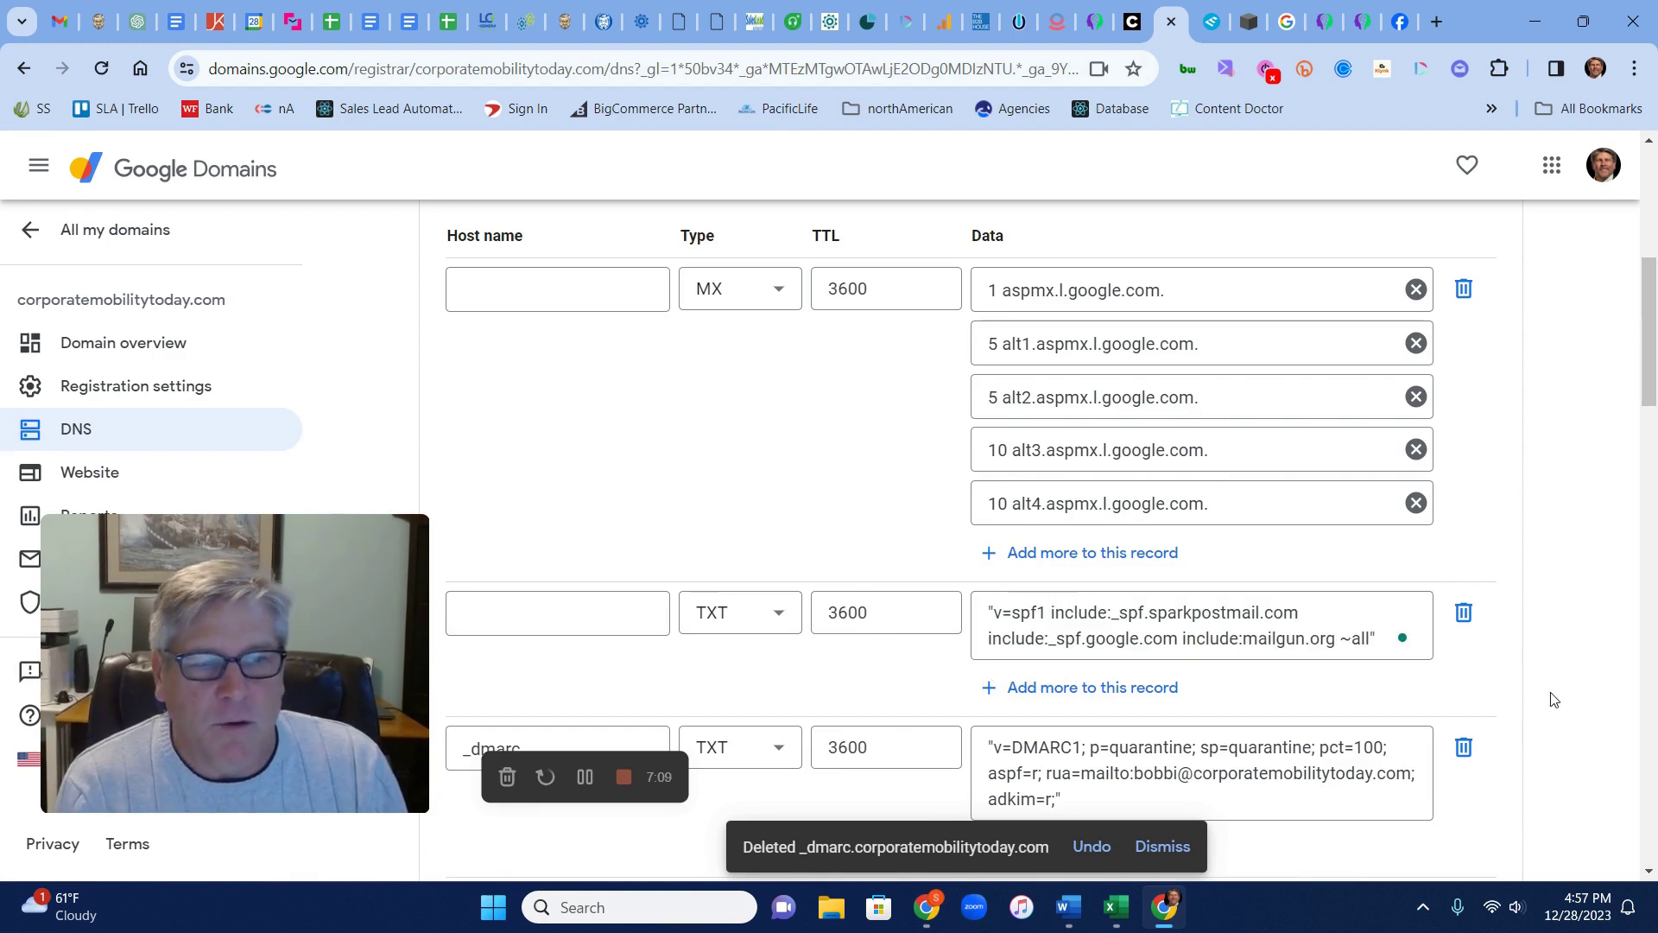
scroll(1555, 700, "down", 6)
scroll(1555, 698, "down", 15)
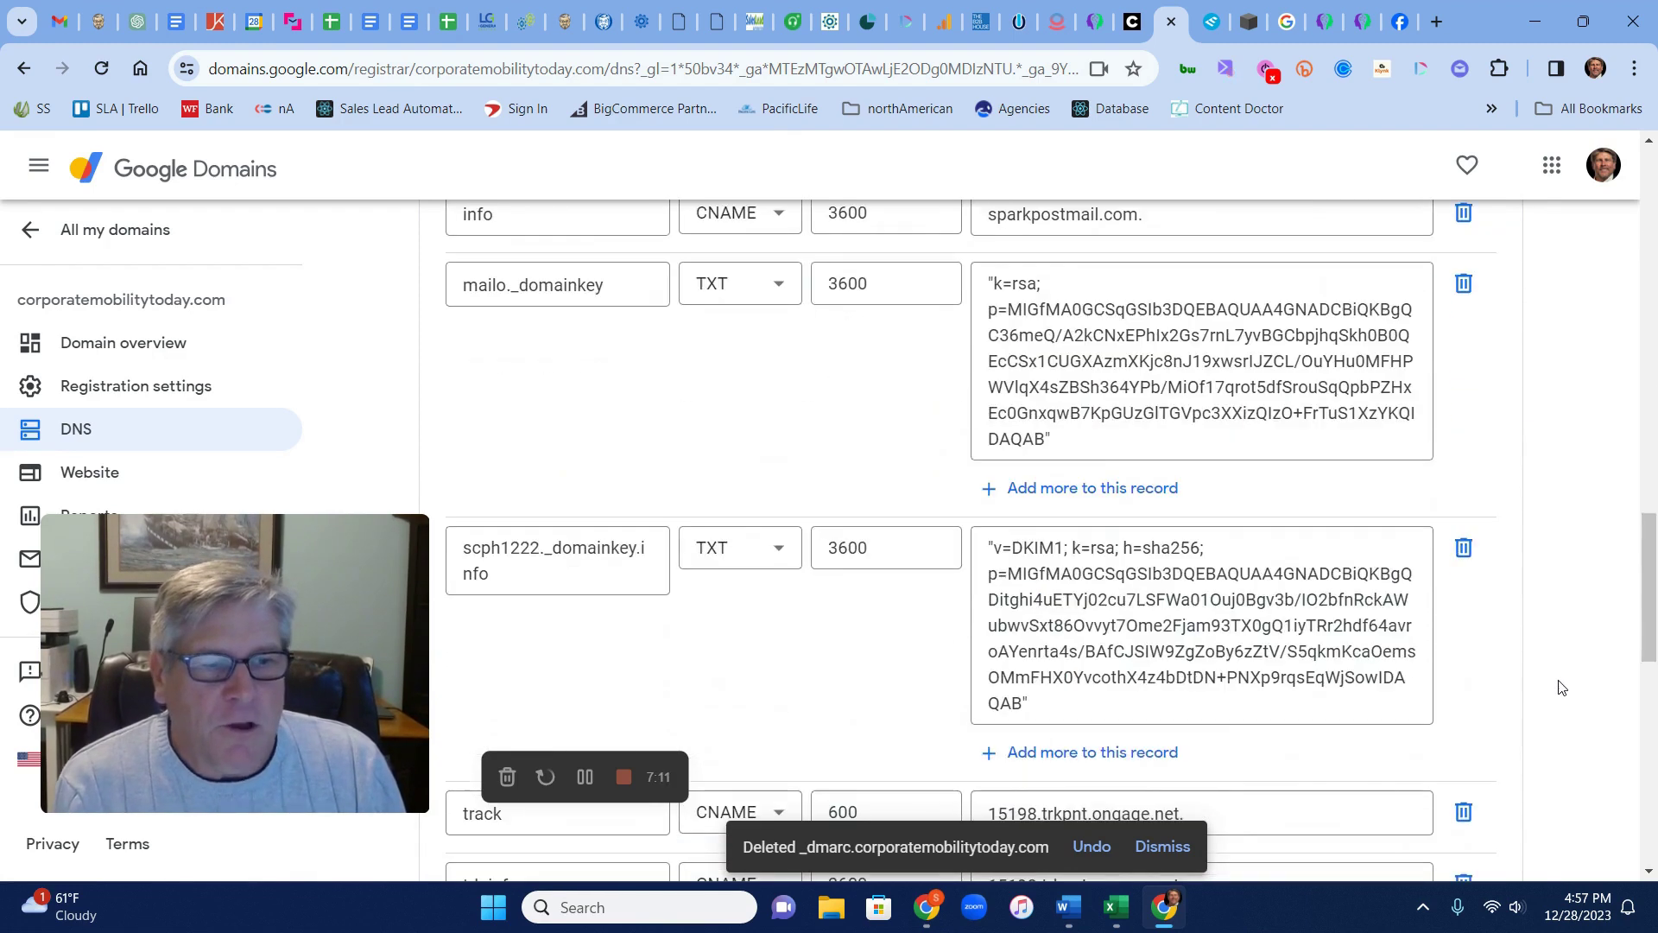
left_click(1453, 365)
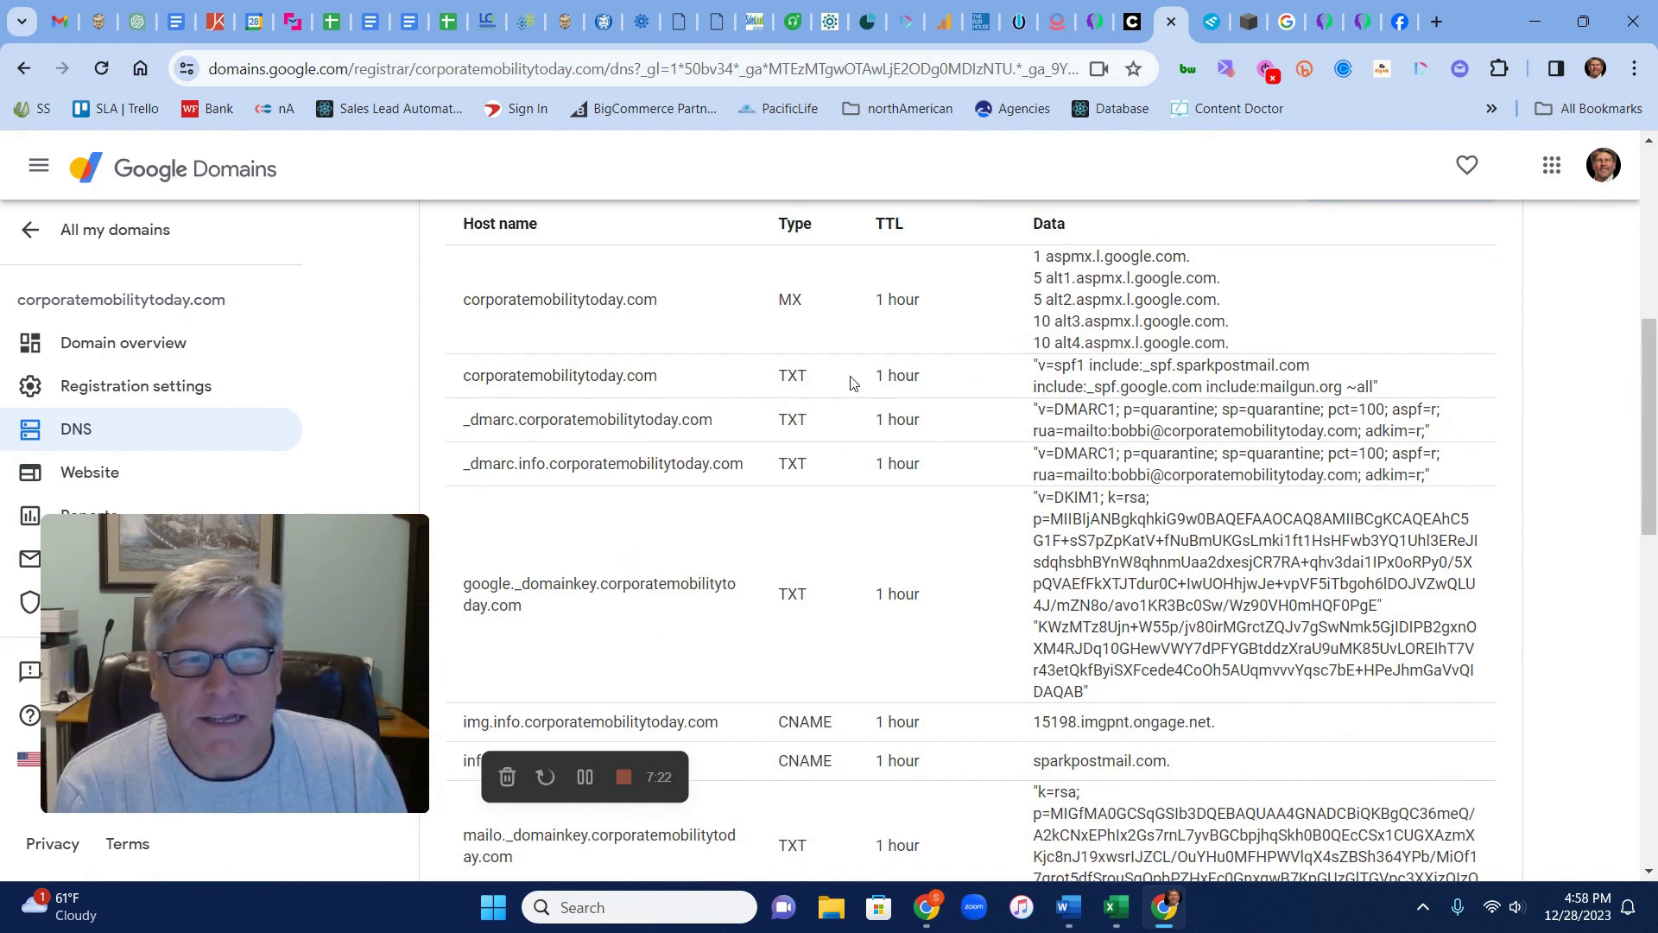
left_click_drag(1035, 364, 1385, 388)
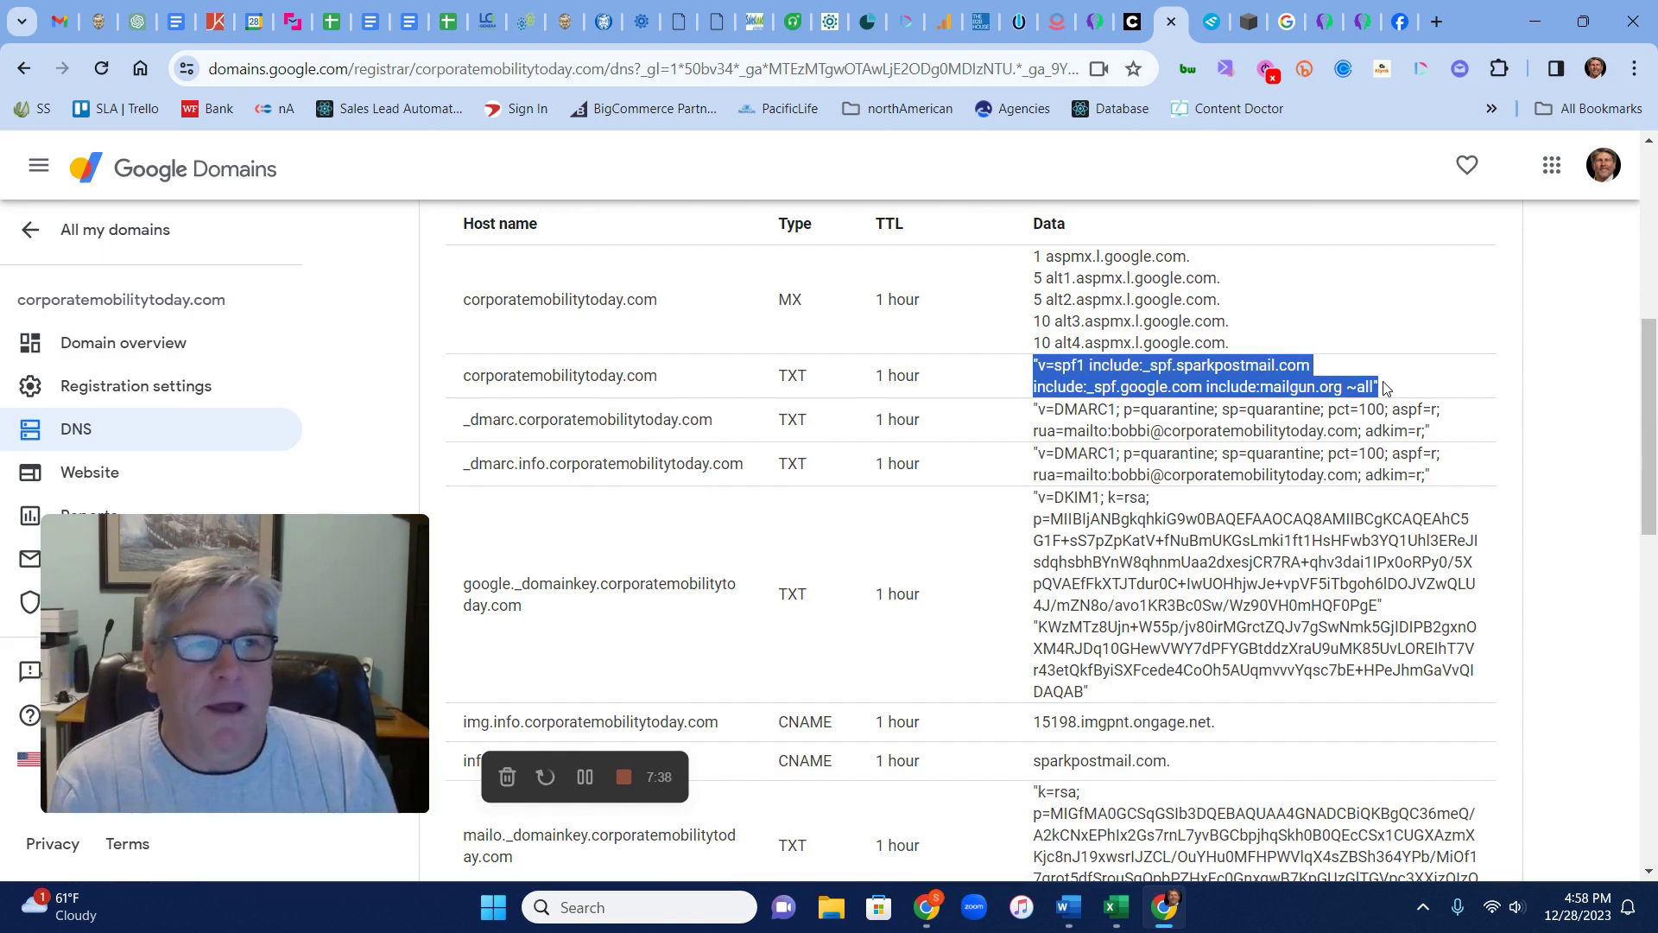
In Squarespace, add a custom DNS record for firstclassmovingsolutions.com with type TXT
left_click(1256, 25)
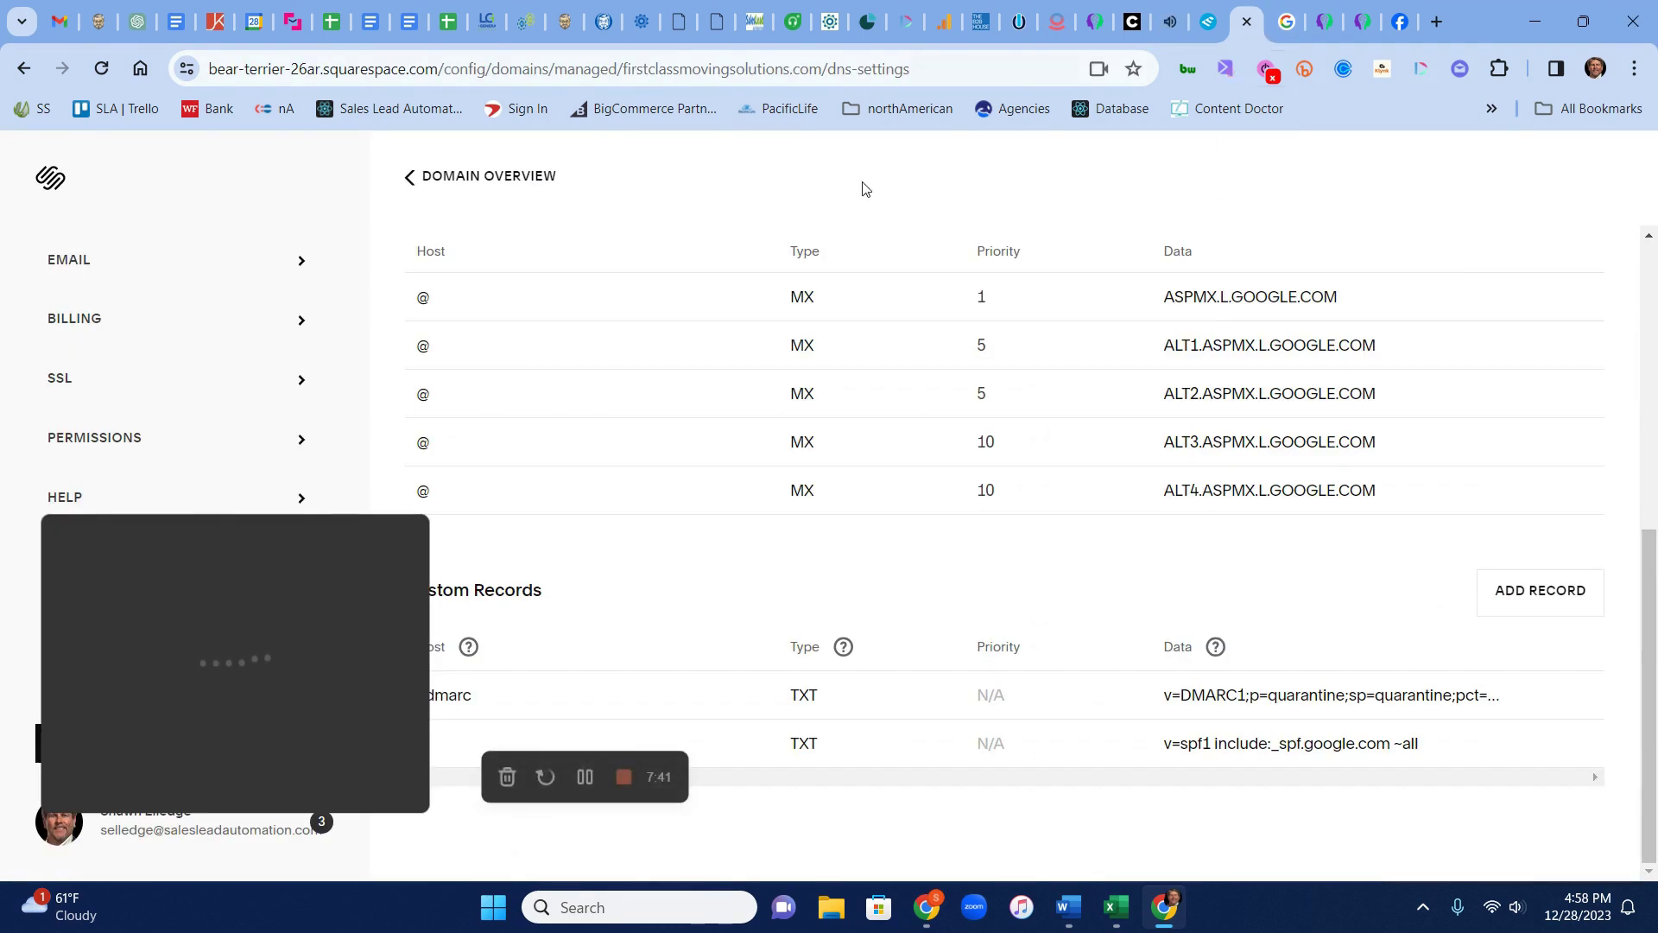
left_click(1542, 588)
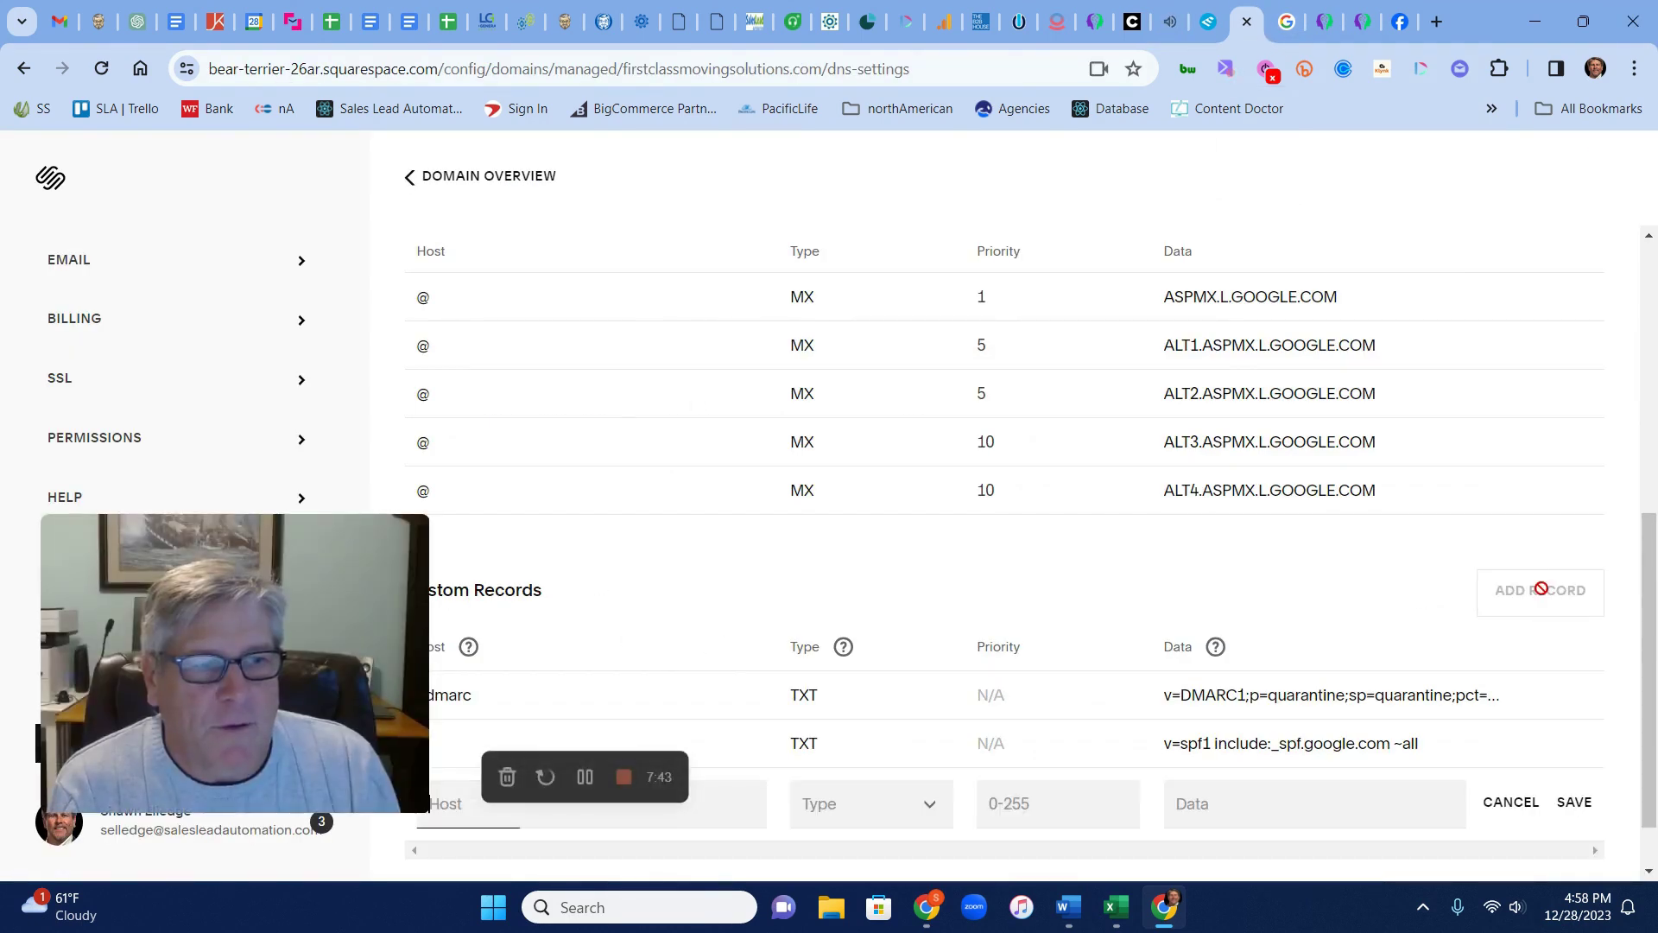
scroll(818, 604, "down", 1)
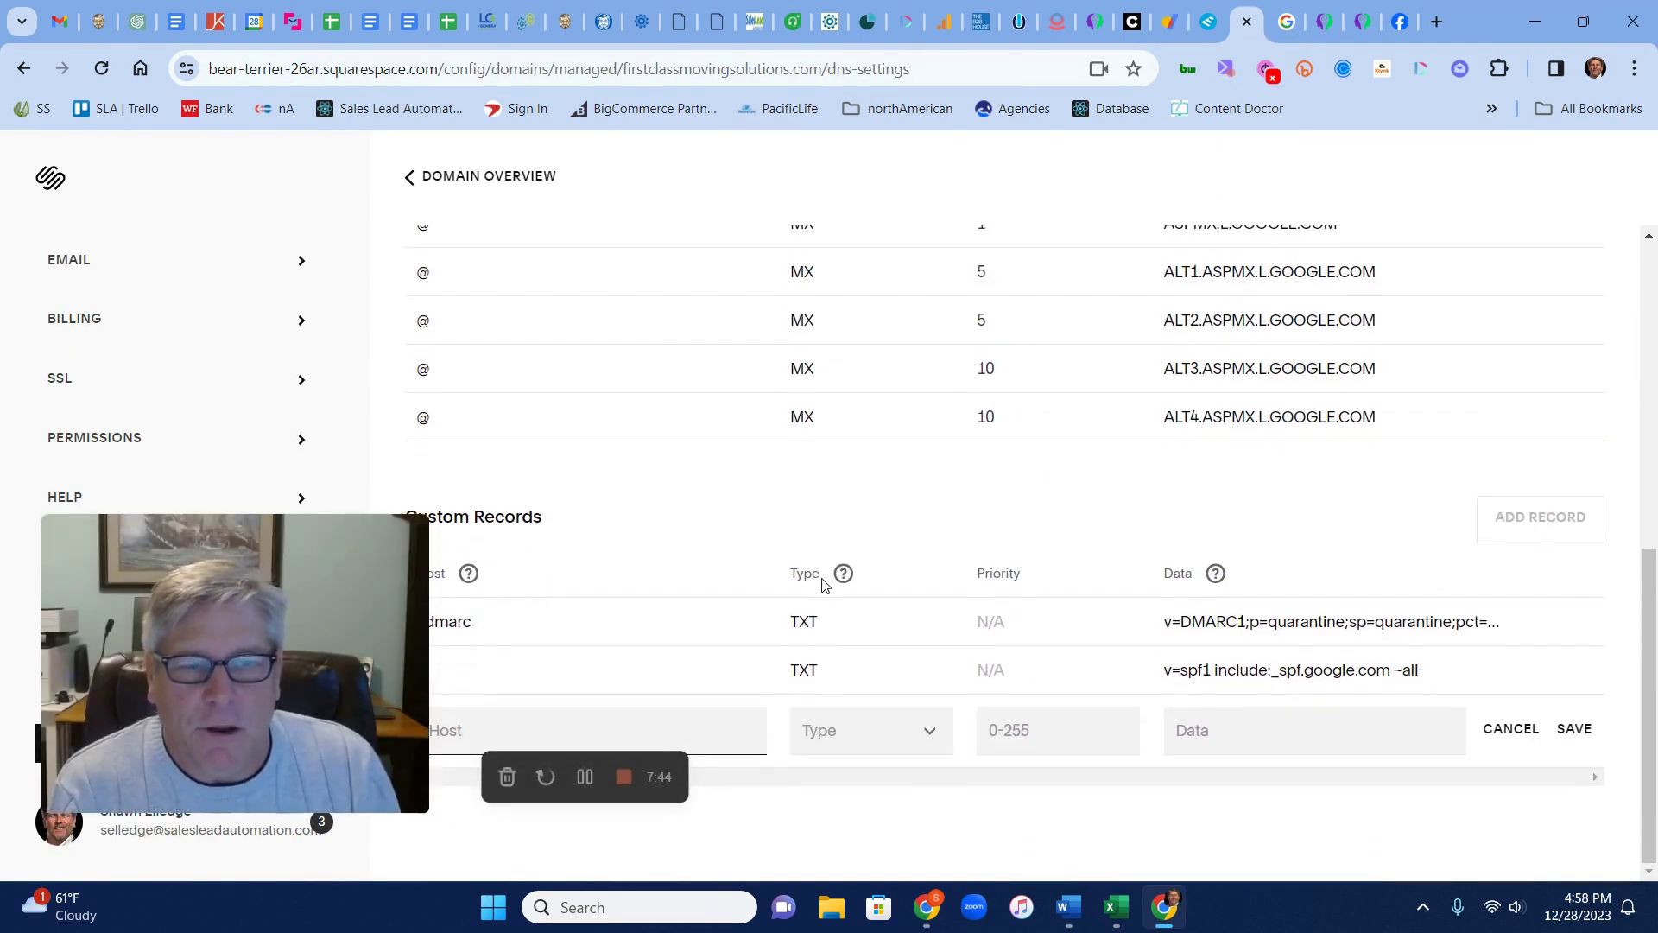
left_click(929, 741)
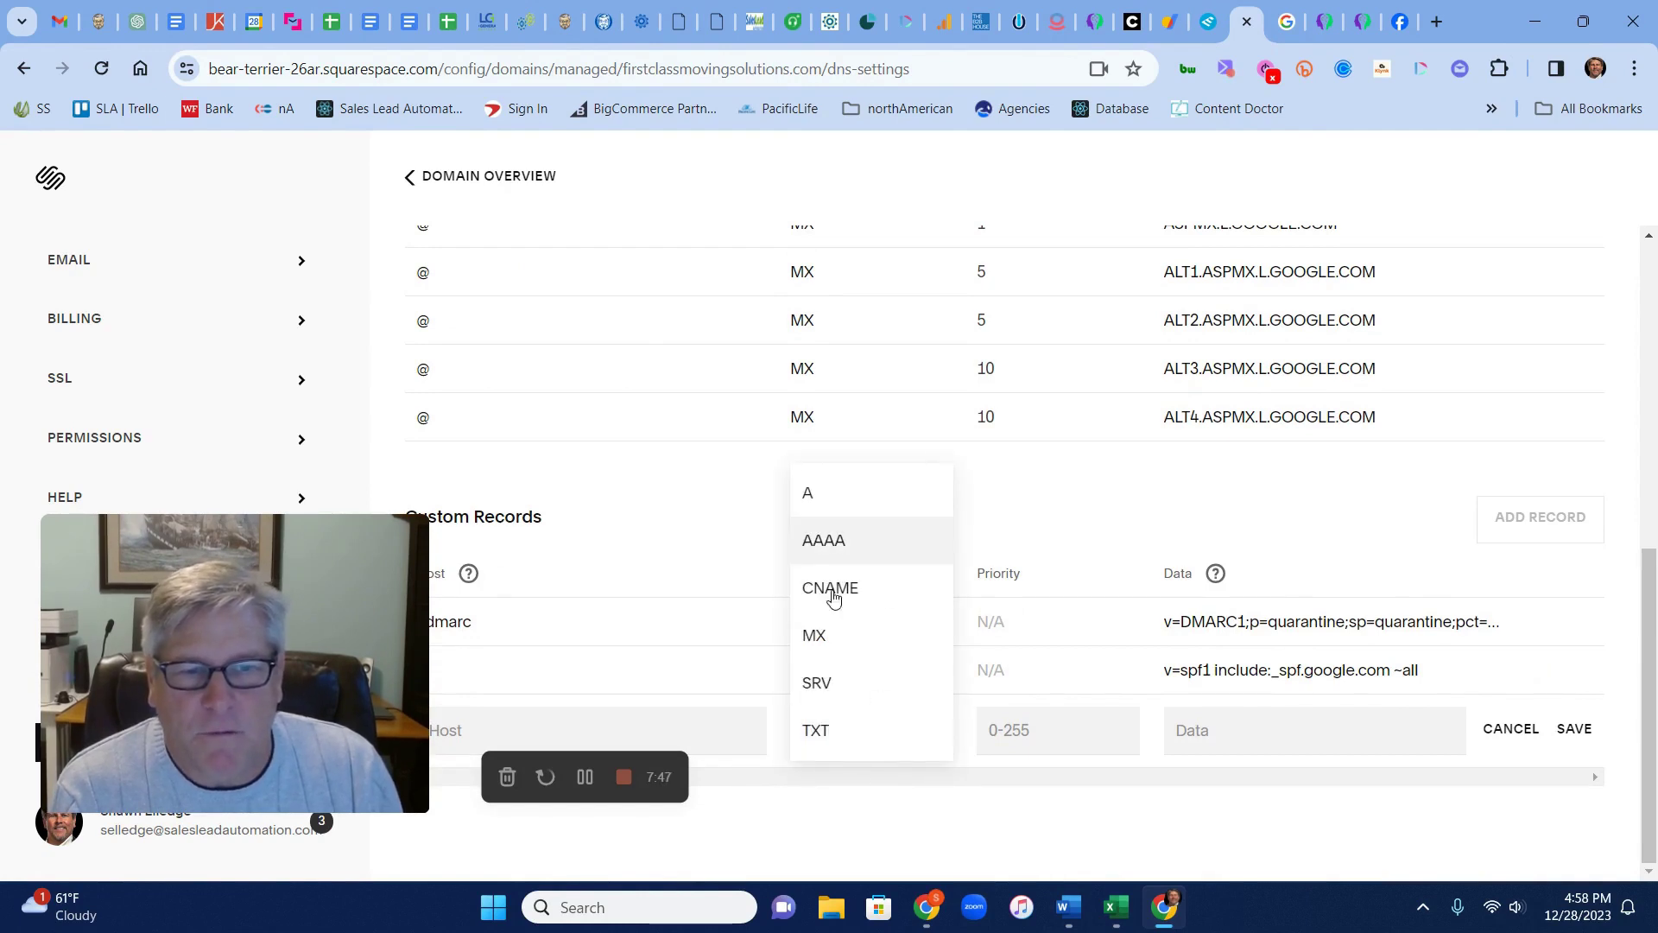
left_click(829, 736)
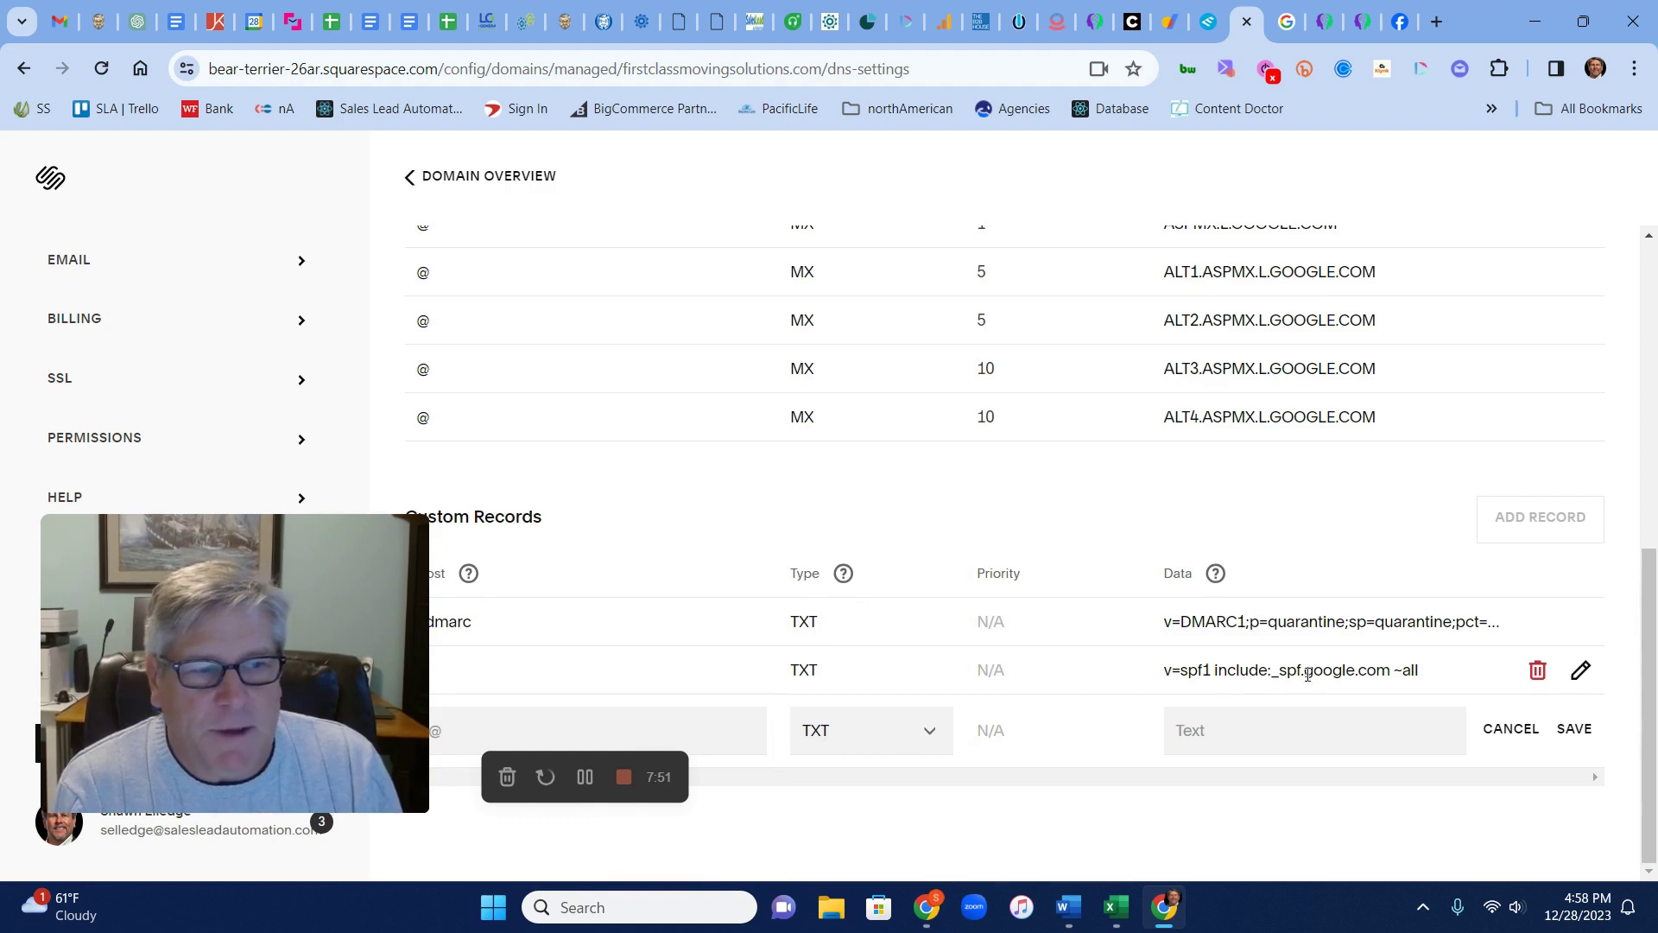
Cancel the new record, but decline discarding it when the confirmation dialog appears
left_click(1511, 734)
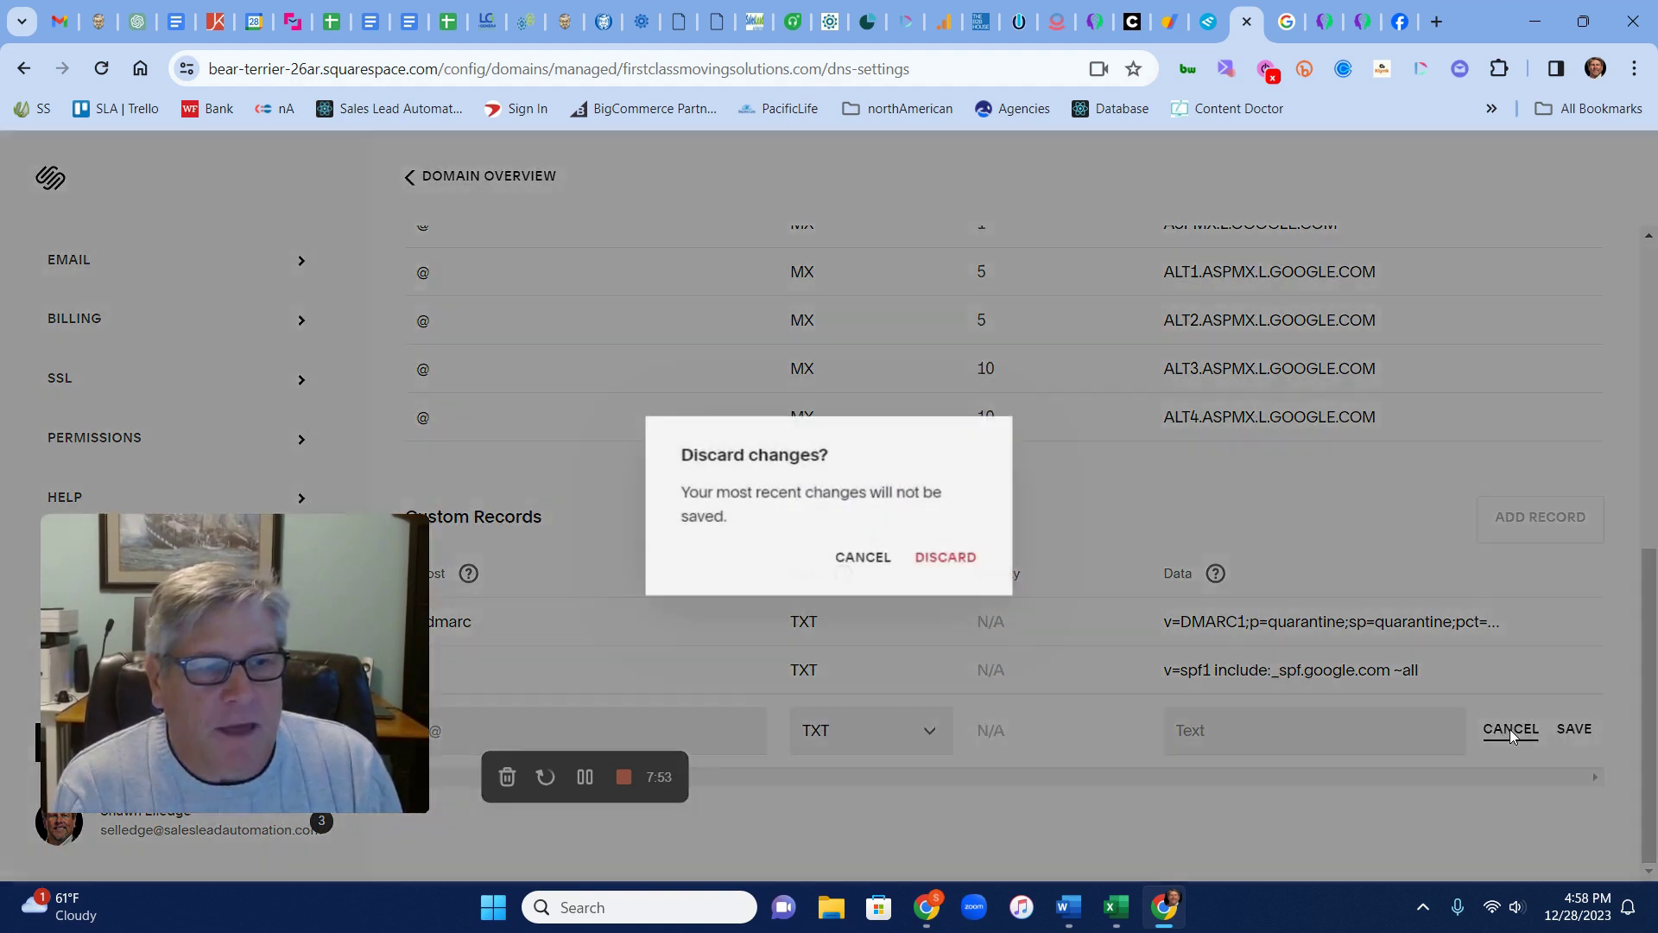
left_click(874, 559)
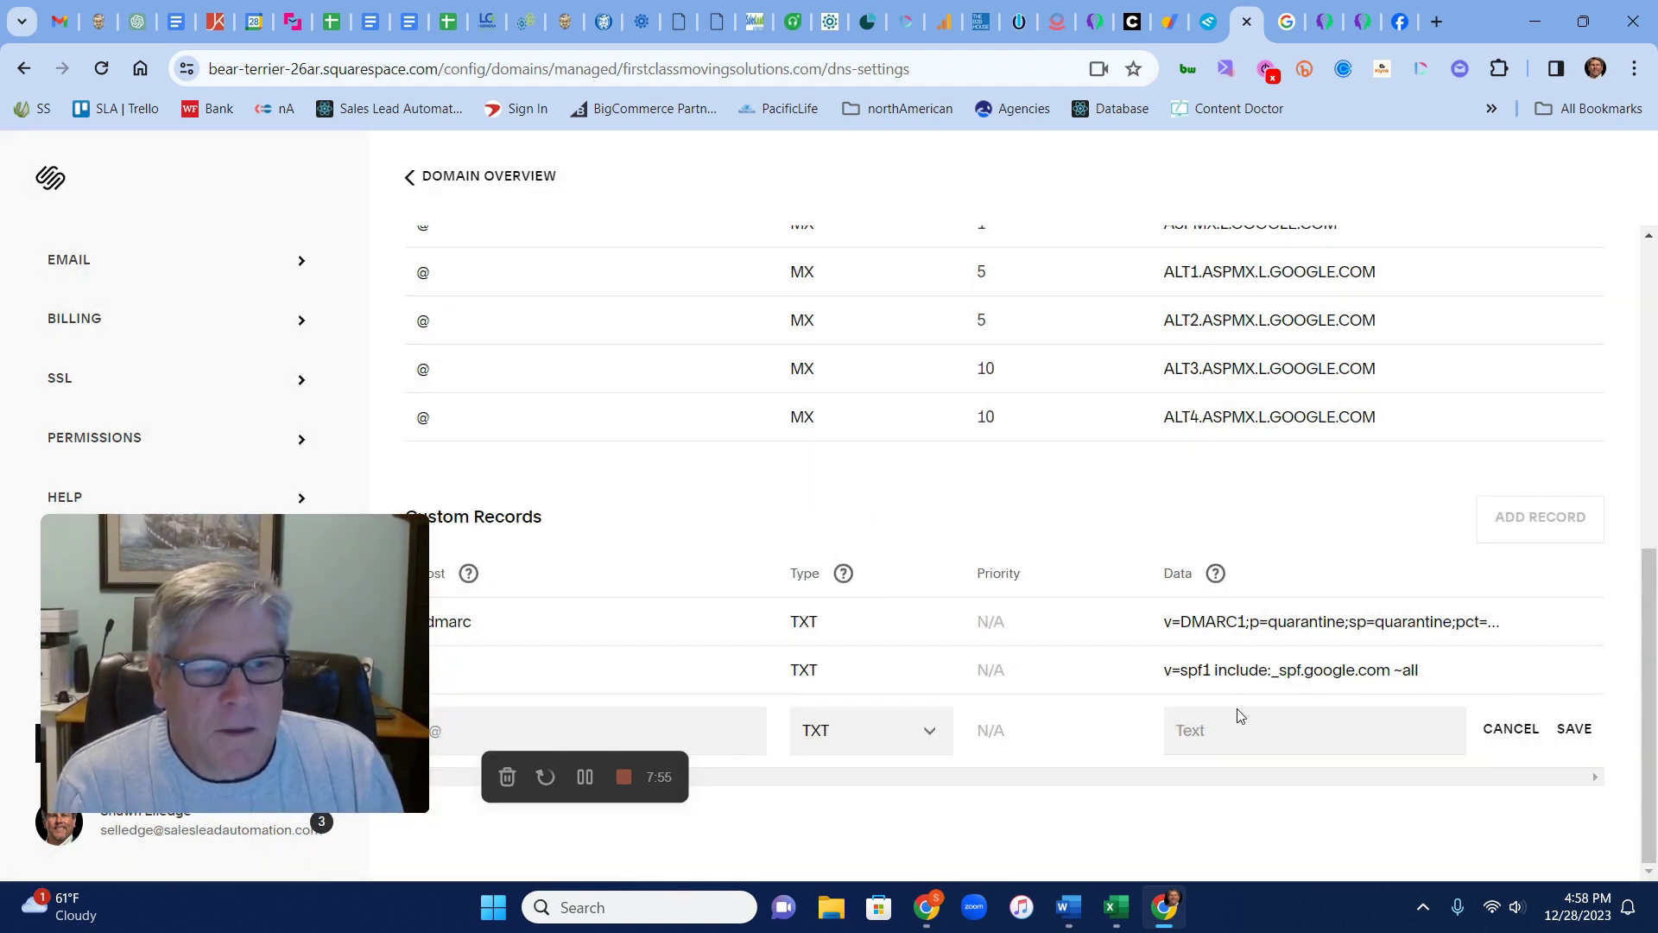
scroll(663, 533, "up", 6)
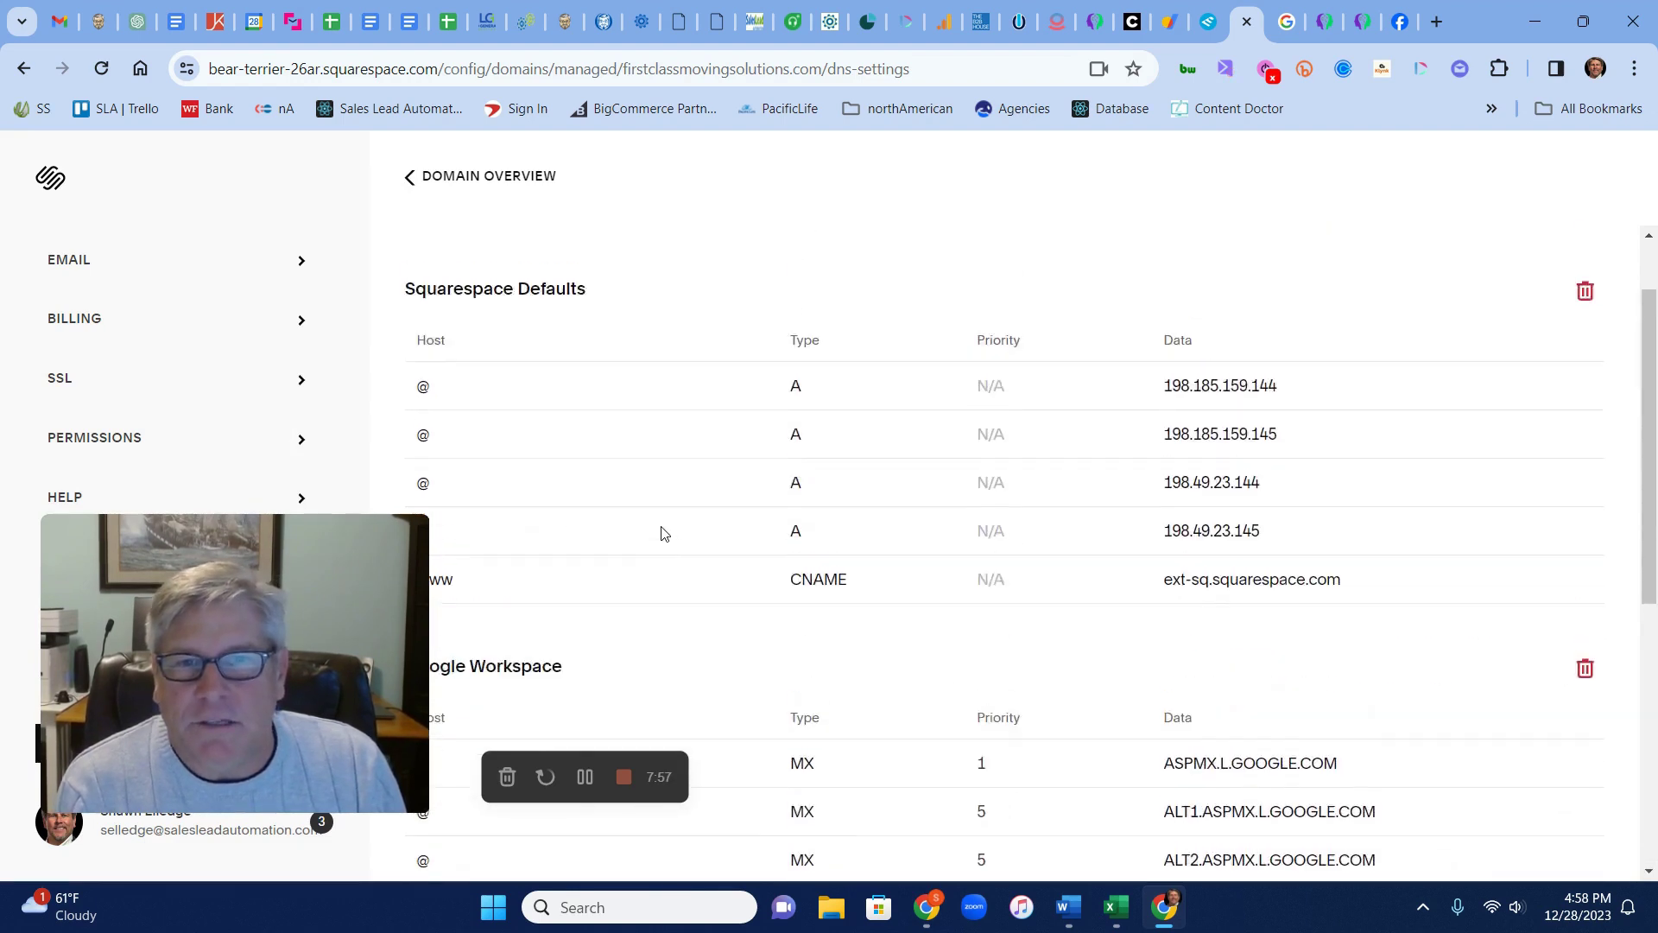
scroll(663, 532, "up", 1)
scroll(660, 502, "down", 7)
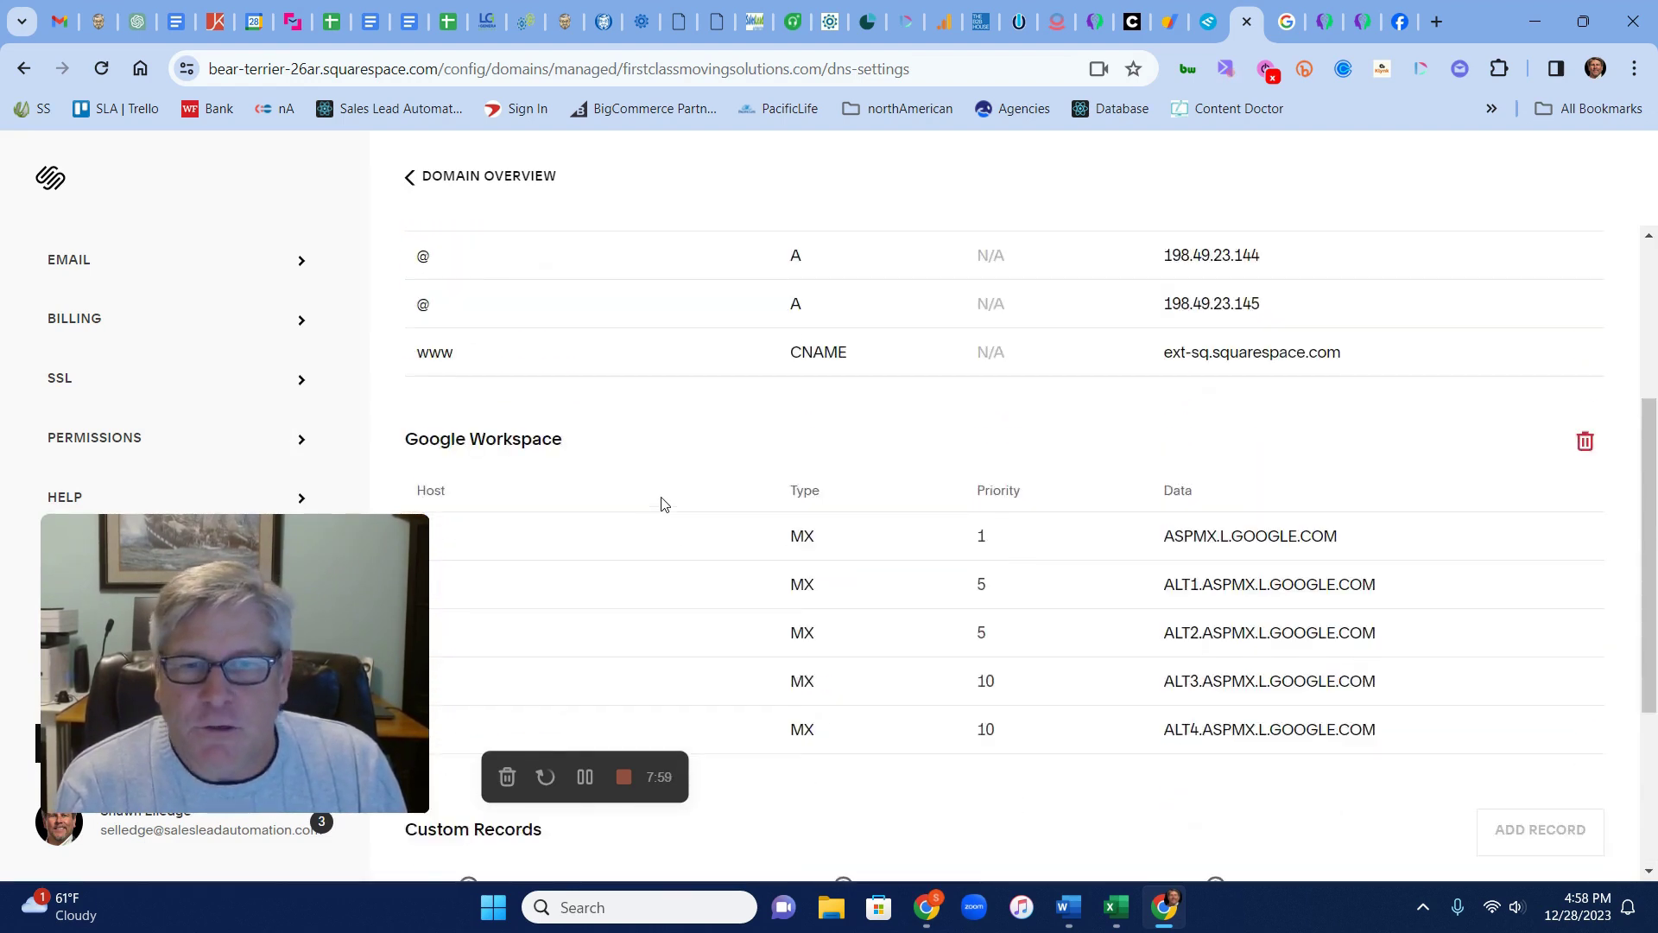
left_click_drag(412, 527, 404, 470)
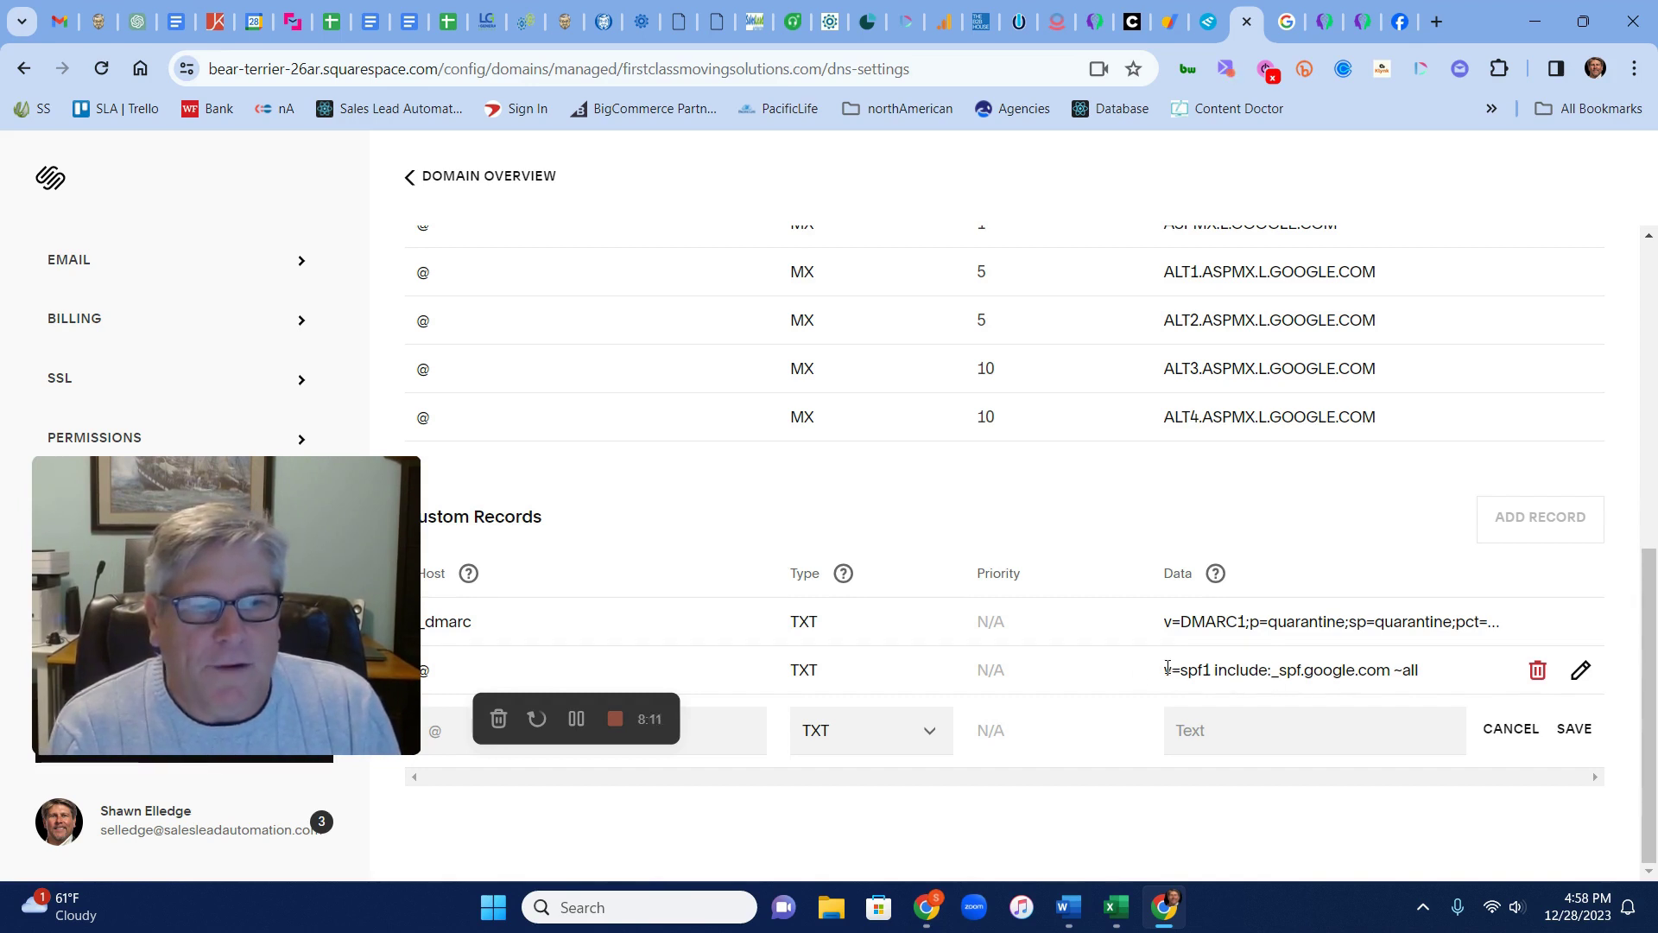
left_click_drag(1164, 670, 1436, 681)
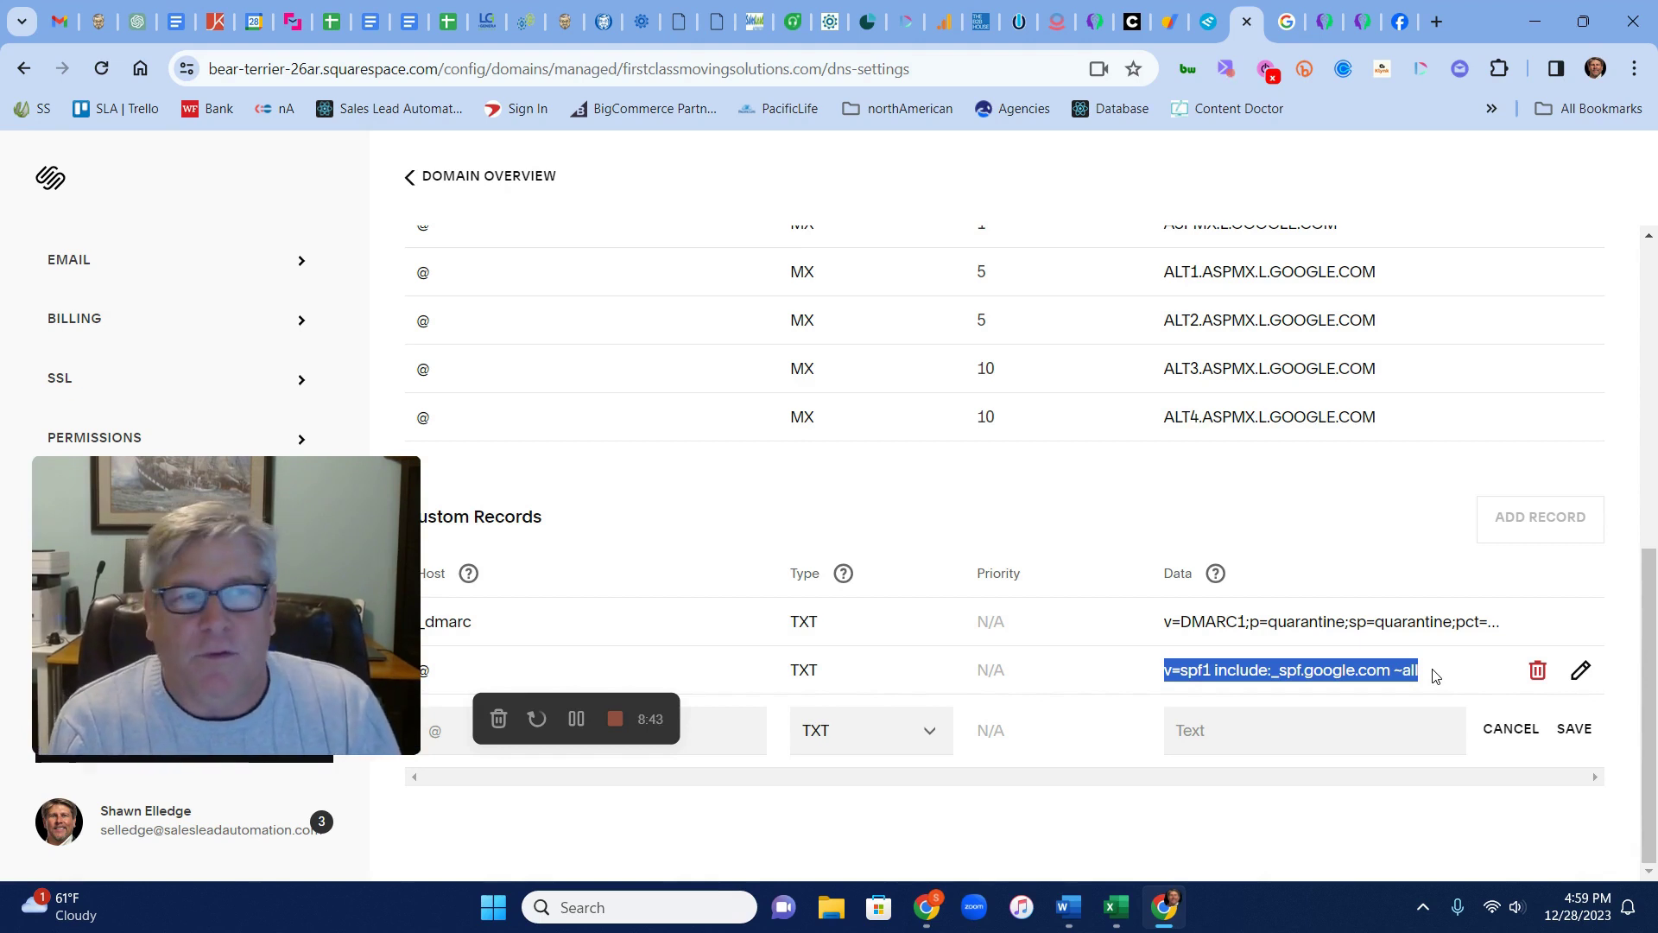
left_click(1171, 26)
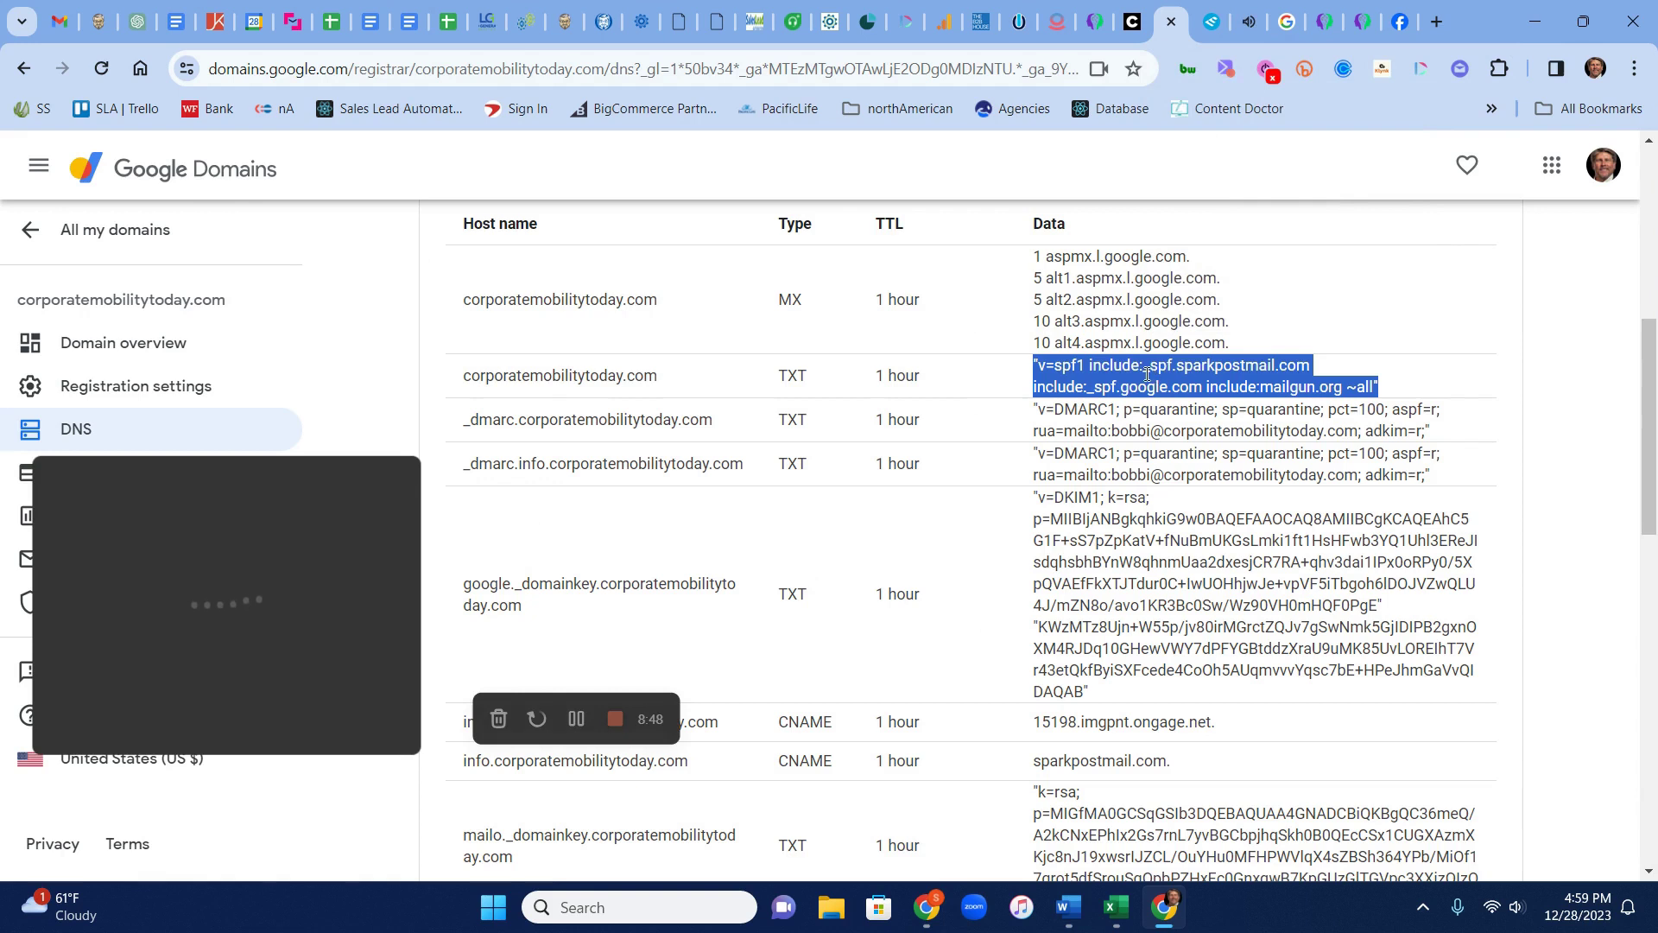
left_click(1180, 370)
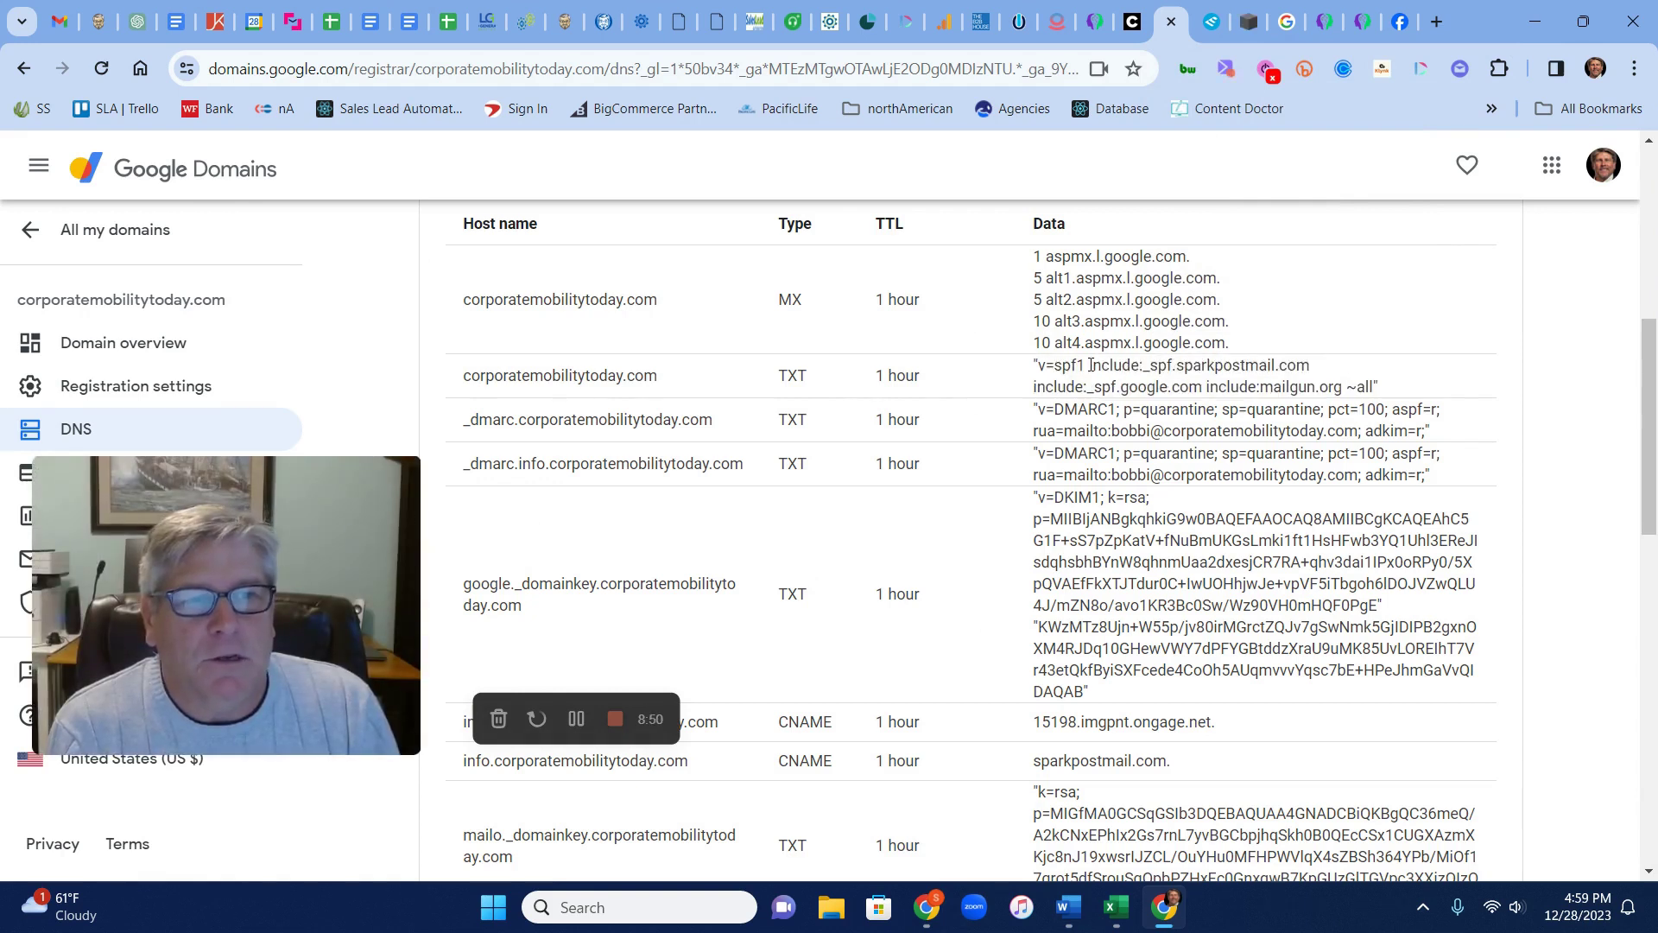
left_click_drag(1088, 369, 1311, 373)
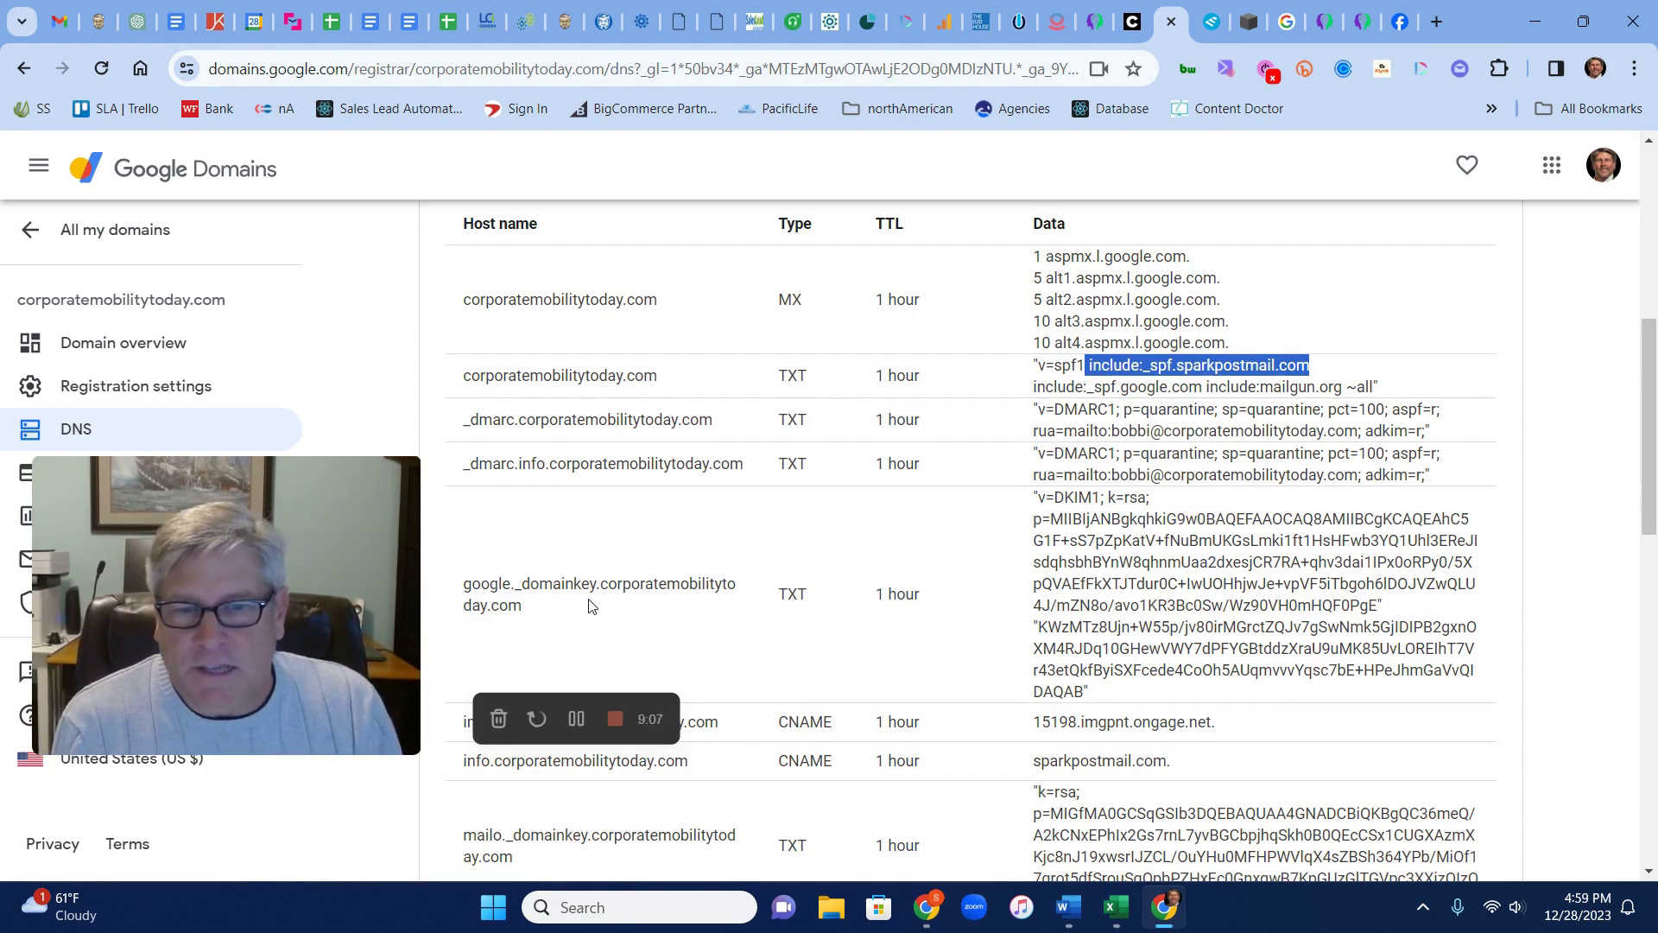
scroll(592, 596, "down", 2)
scroll(614, 600, "down", 2)
scroll(704, 646, "up", 5)
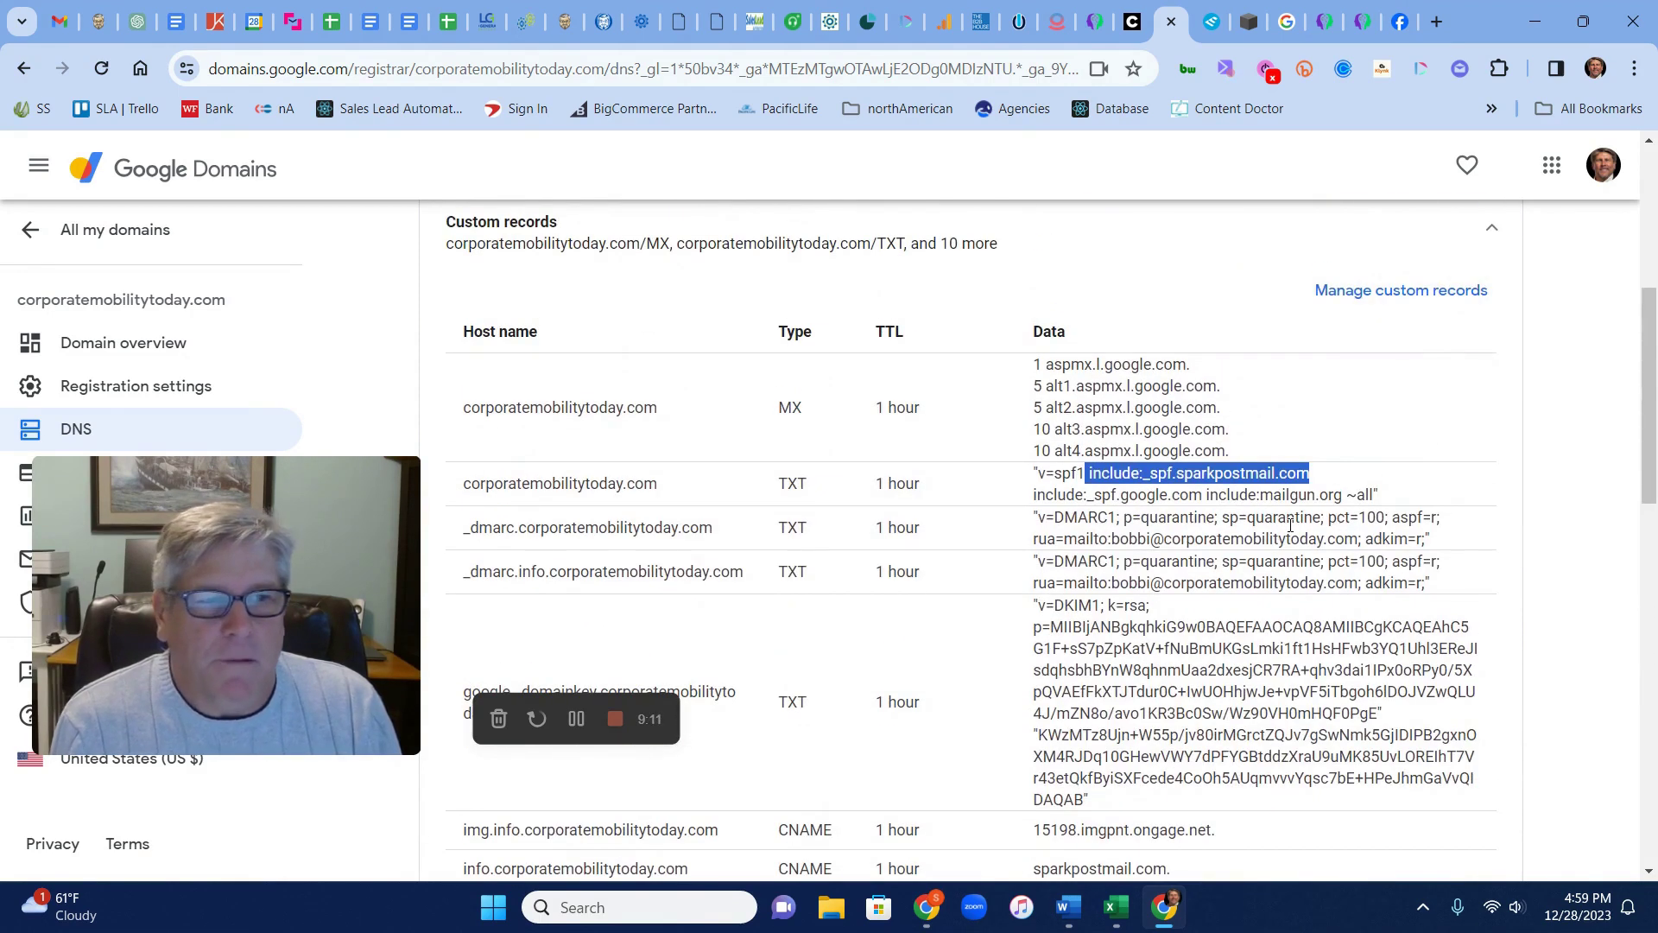
left_click_drag(1207, 498, 1343, 499)
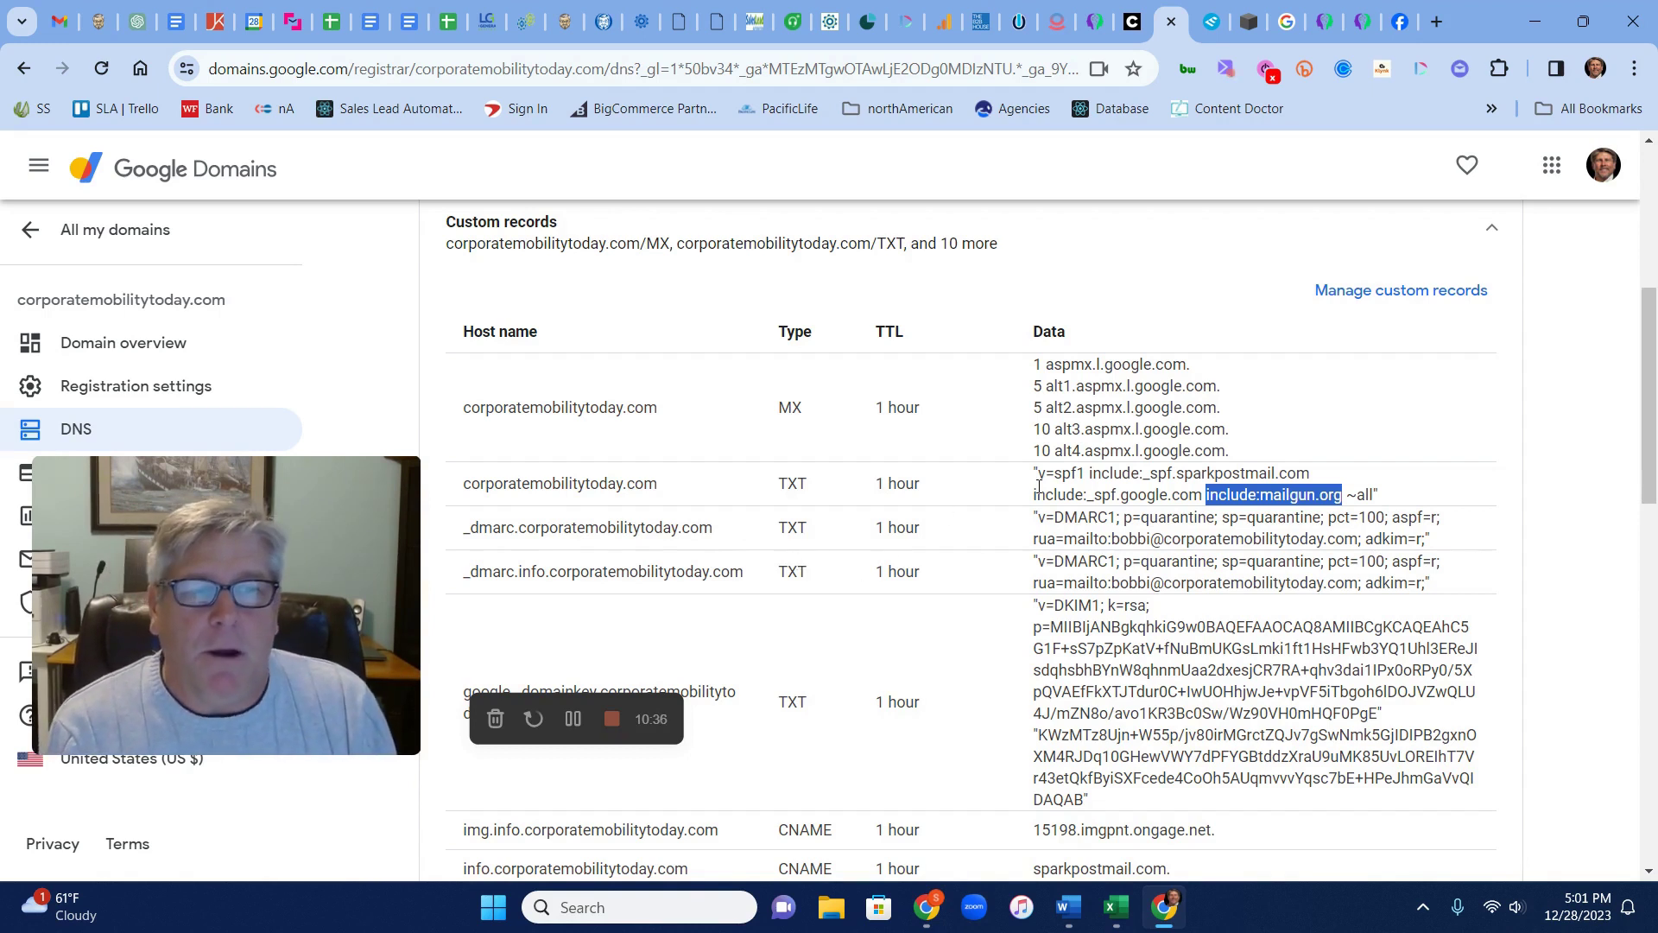
Review the SPF value plus the _dmarc.info, mailo._domainkey and scph1222._domainkey.info host names
left_click_drag(1033, 473, 1405, 504)
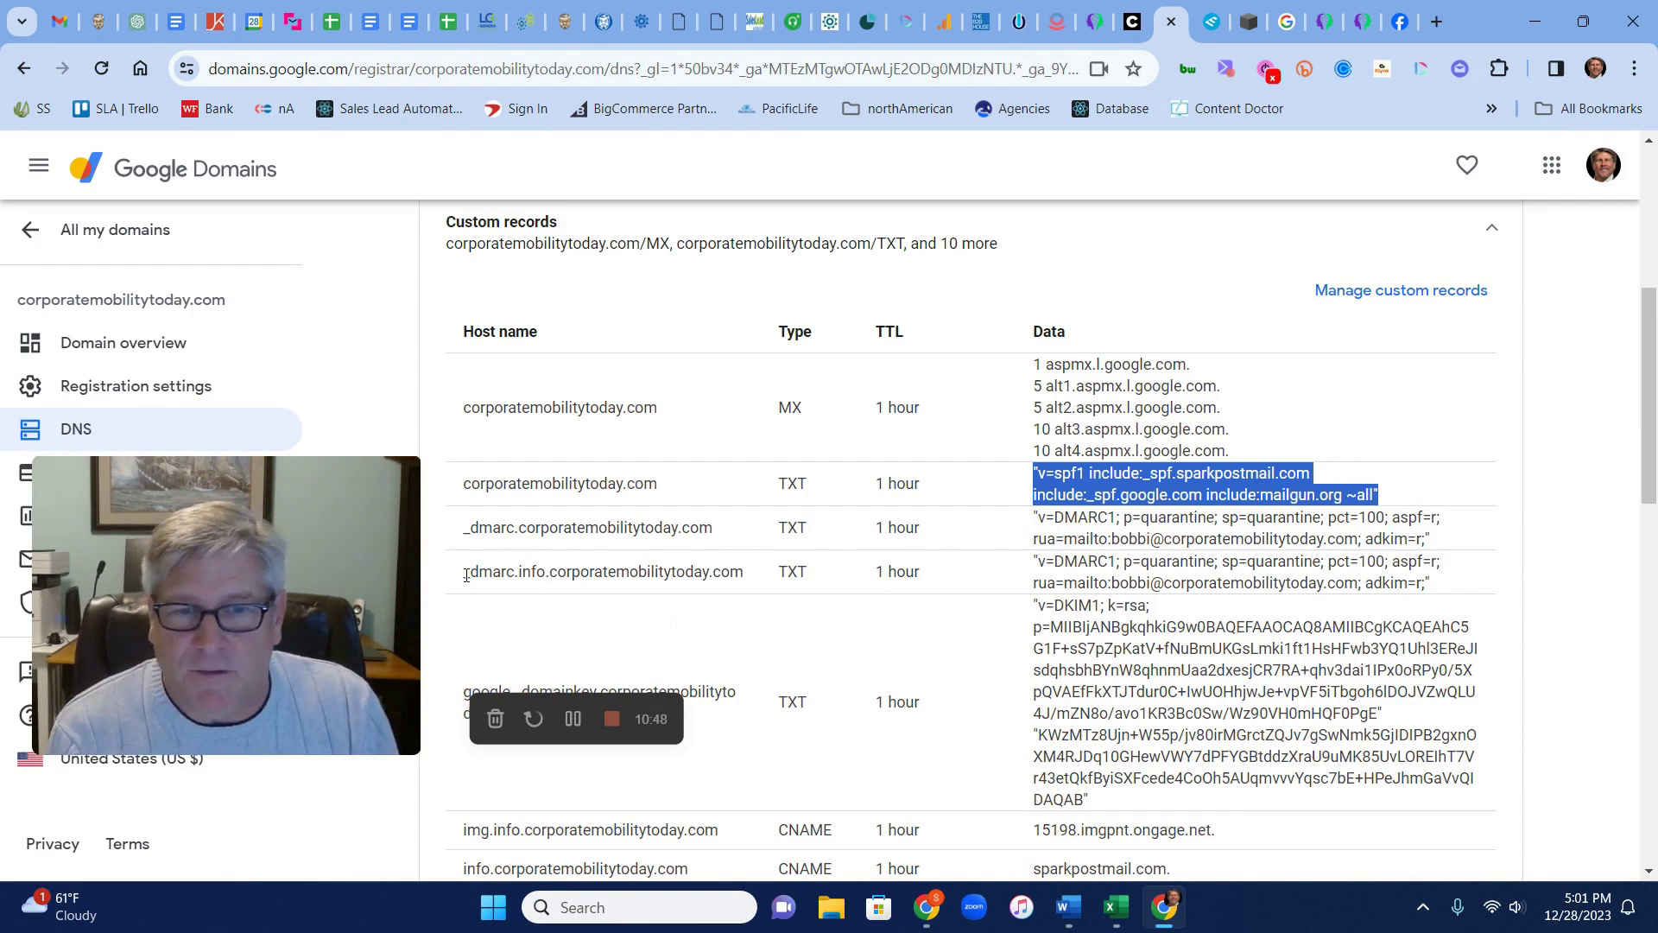
left_click_drag(547, 574, 518, 574)
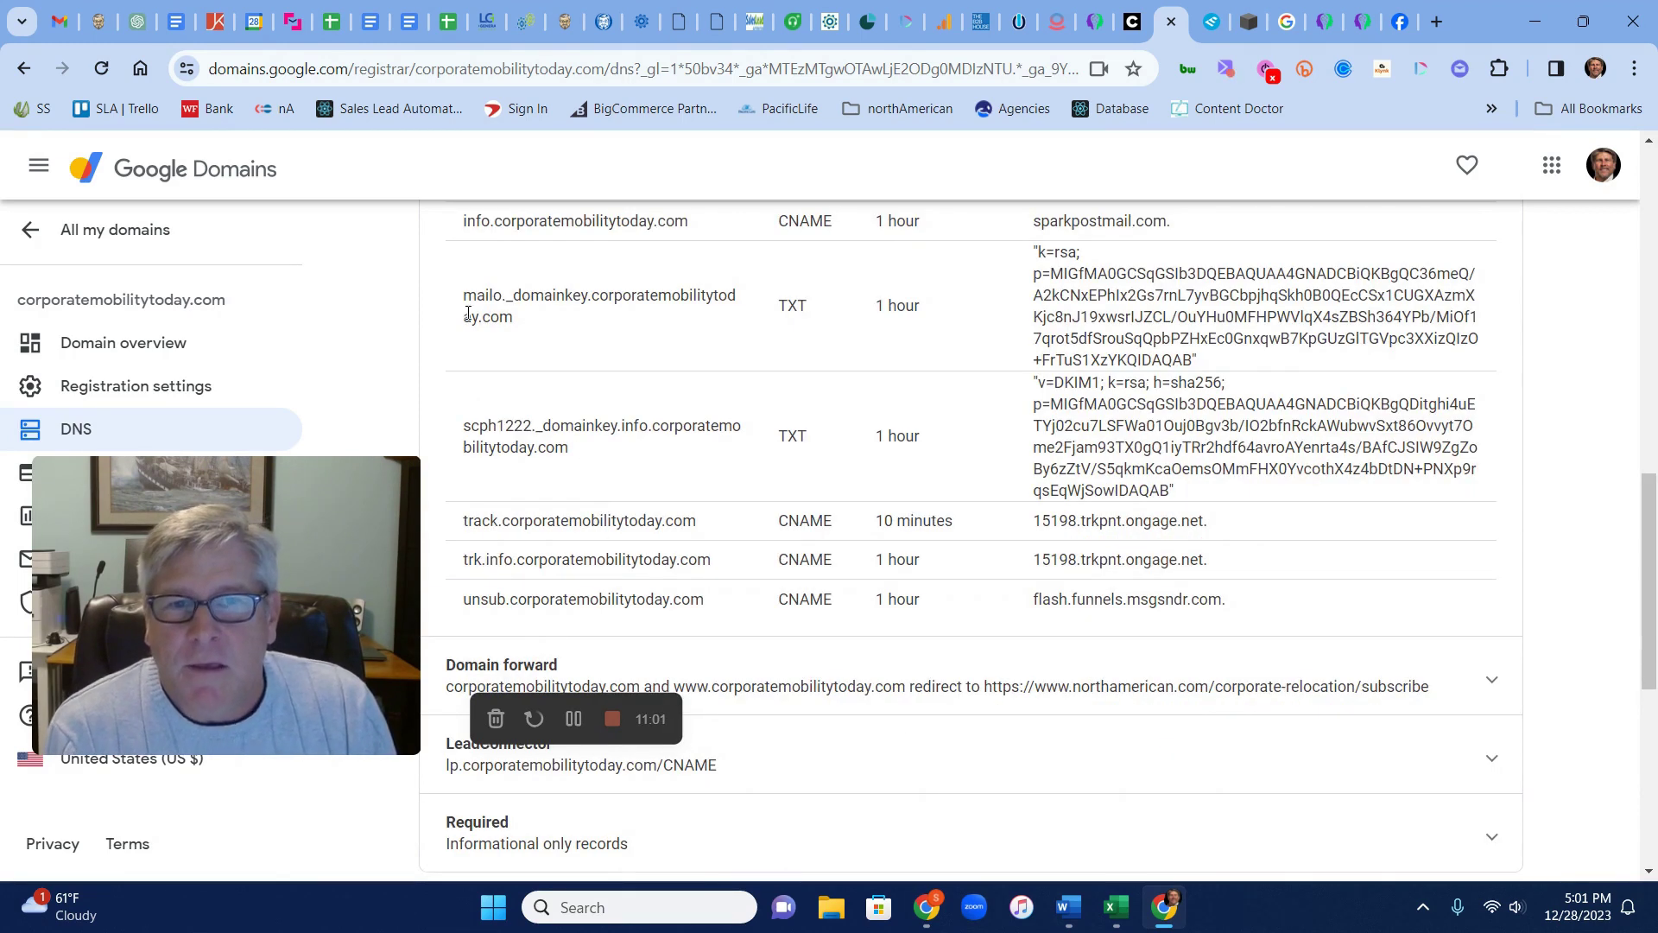
left_click_drag(464, 297, 521, 331)
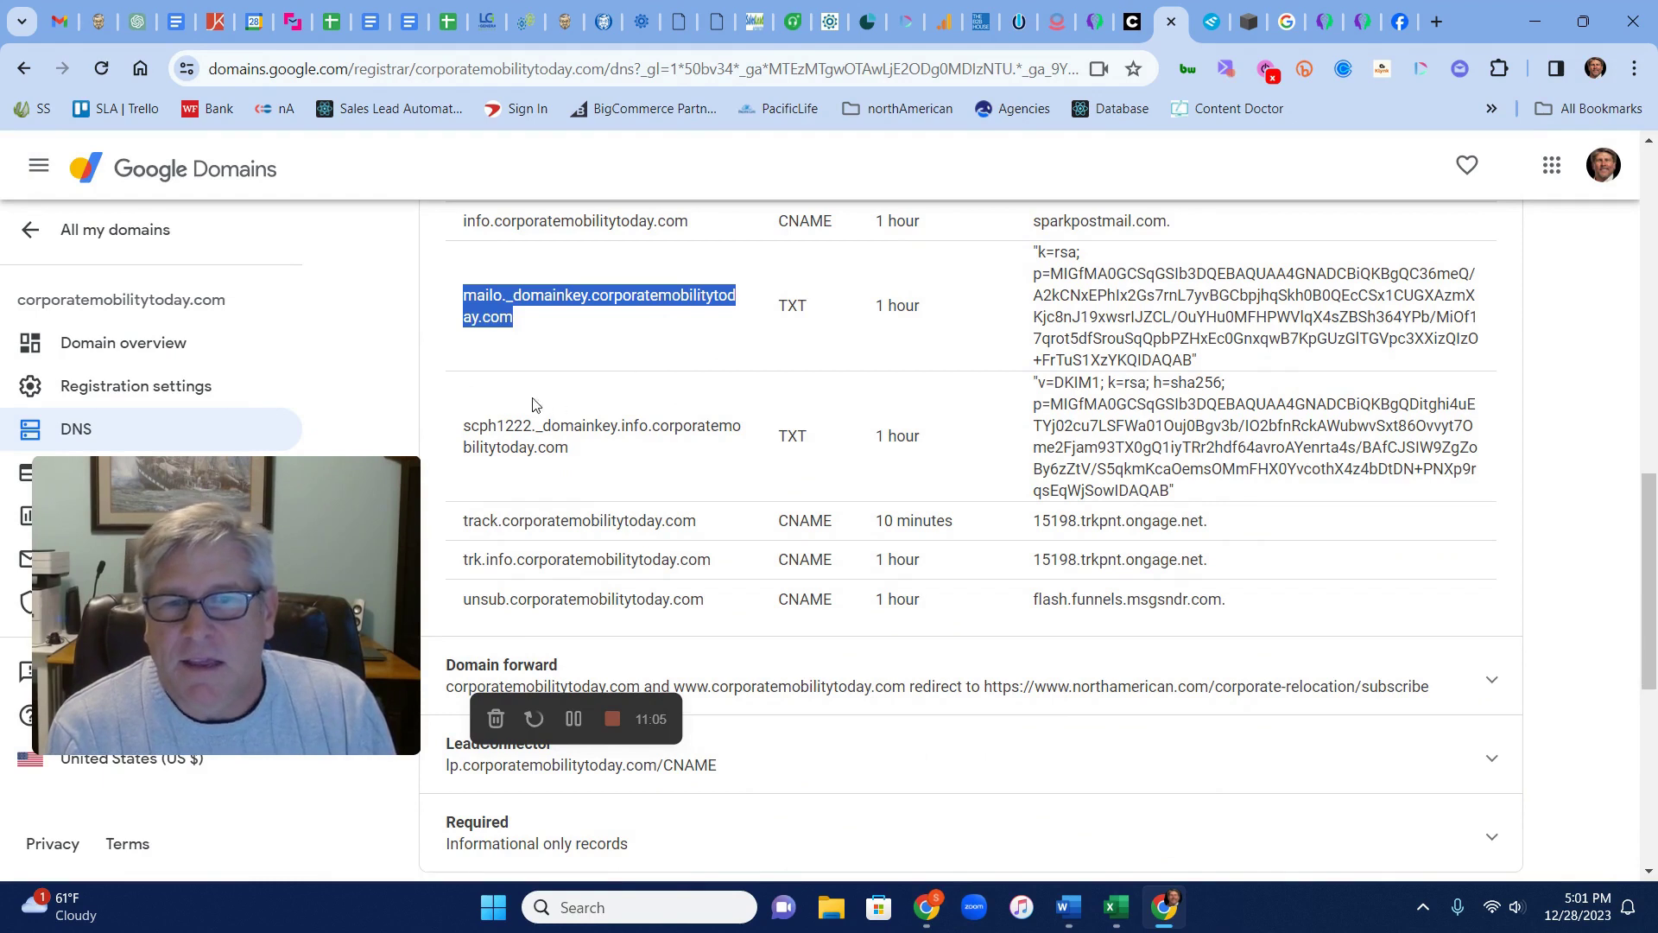
left_click_drag(465, 423, 596, 467)
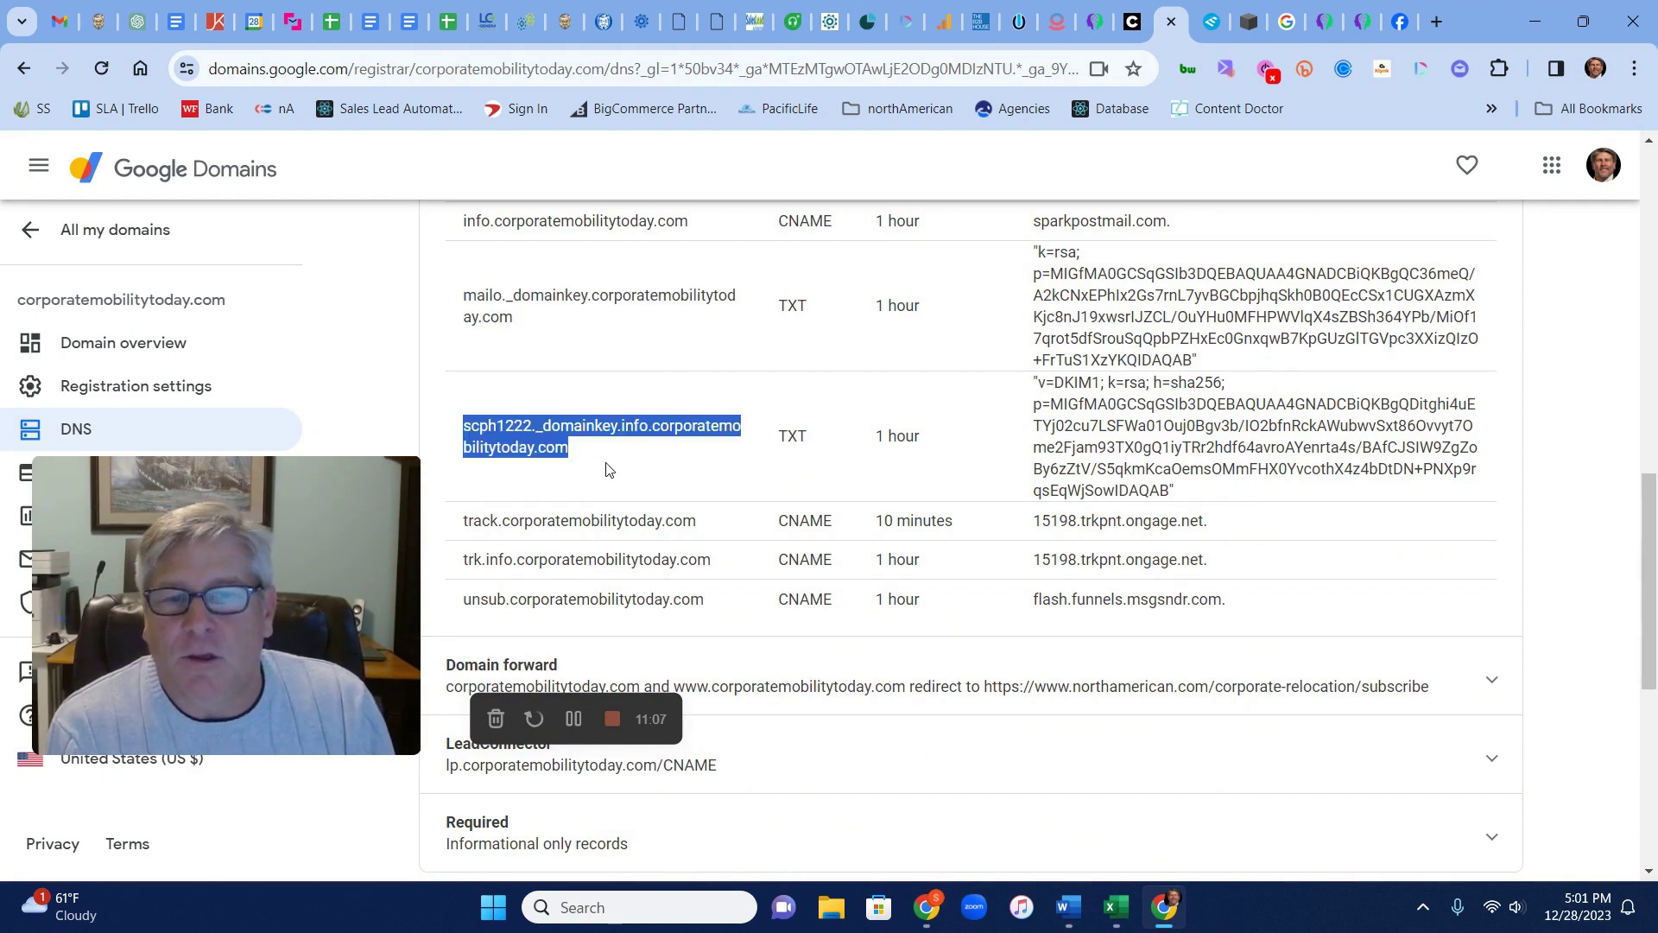
Check the full SPF TXT value and the DMARC report address, then go to EasyDMARC
scroll(1209, 717, "up", 5)
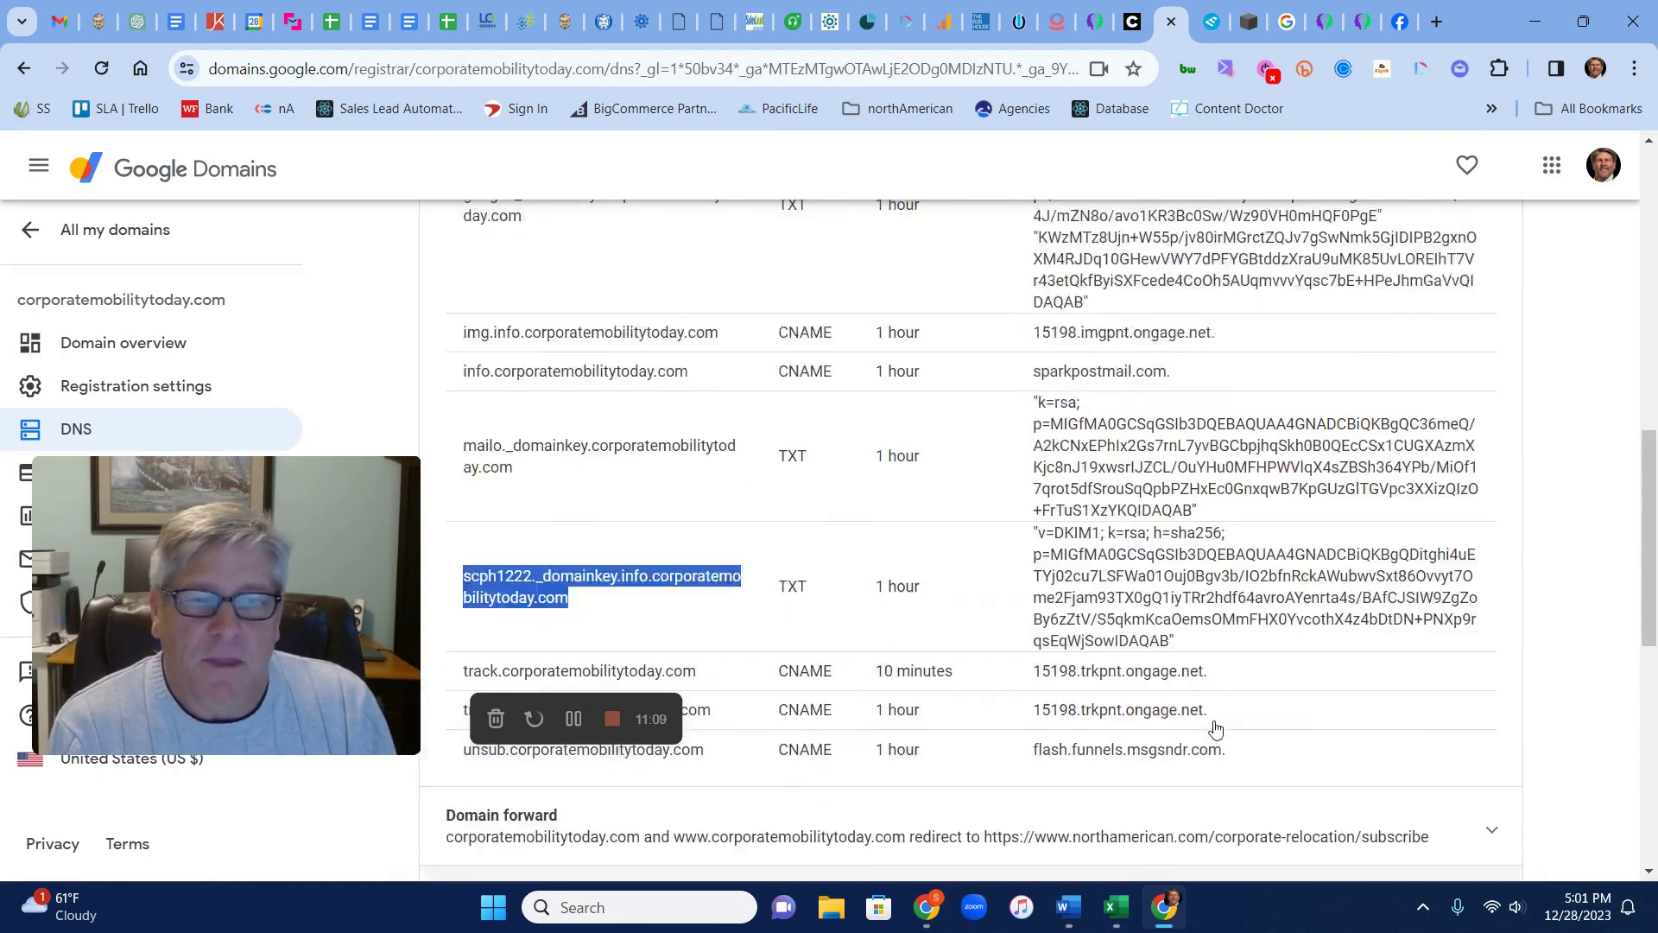
scroll(1212, 703, "up", 3)
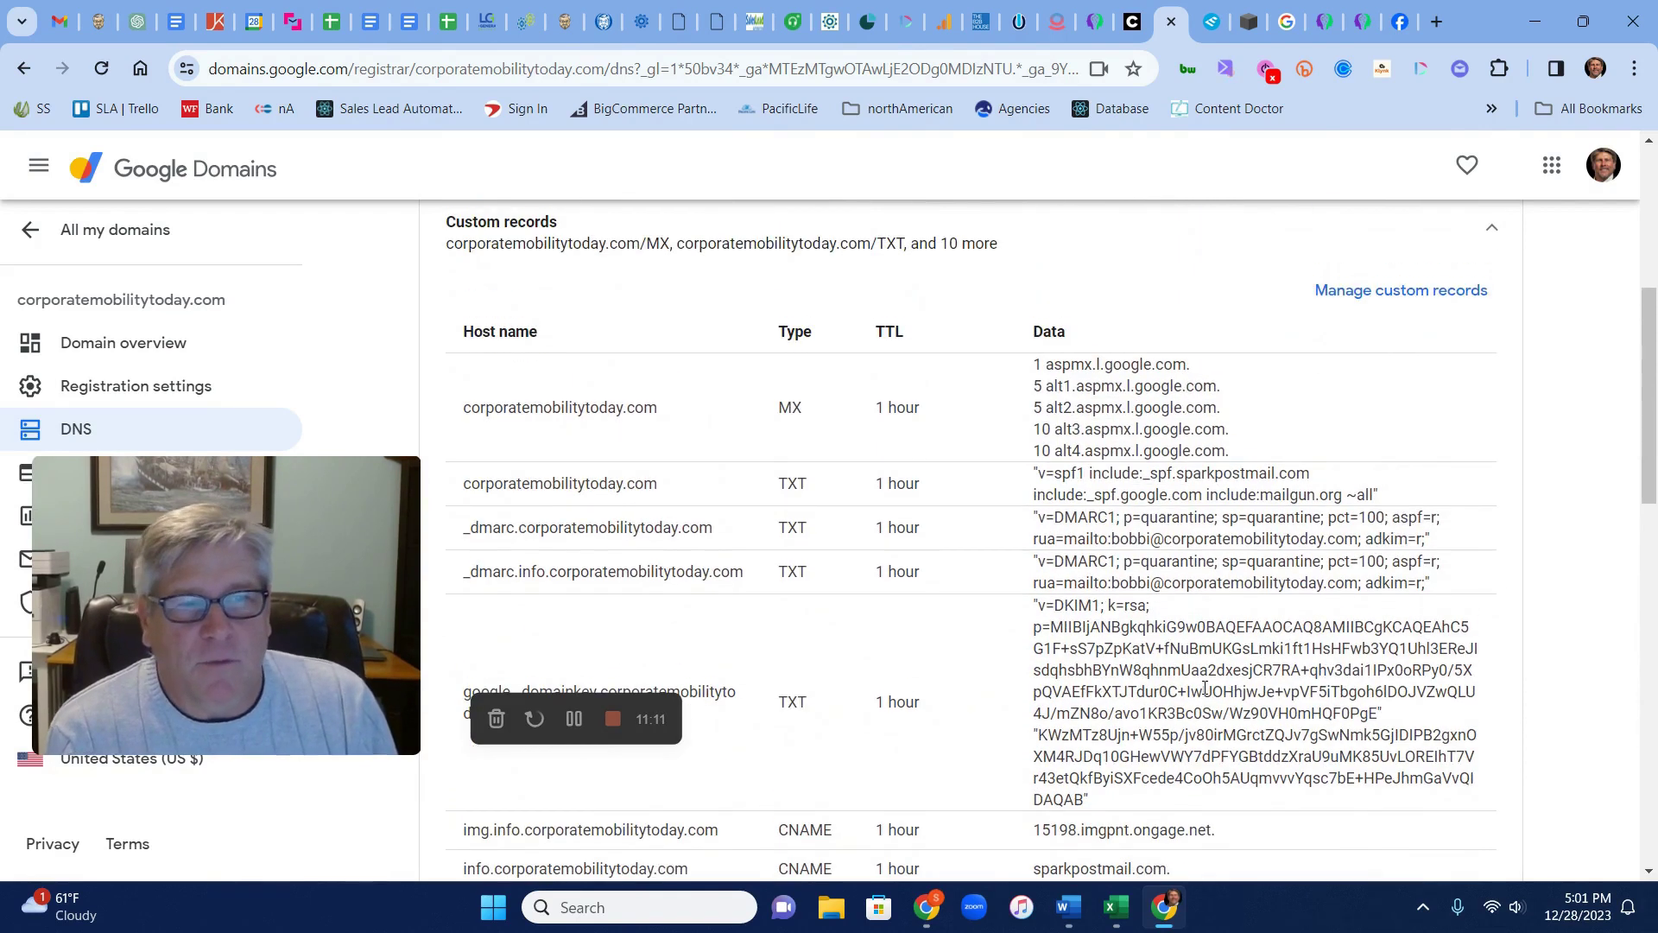
left_click_drag(1040, 472, 1386, 496)
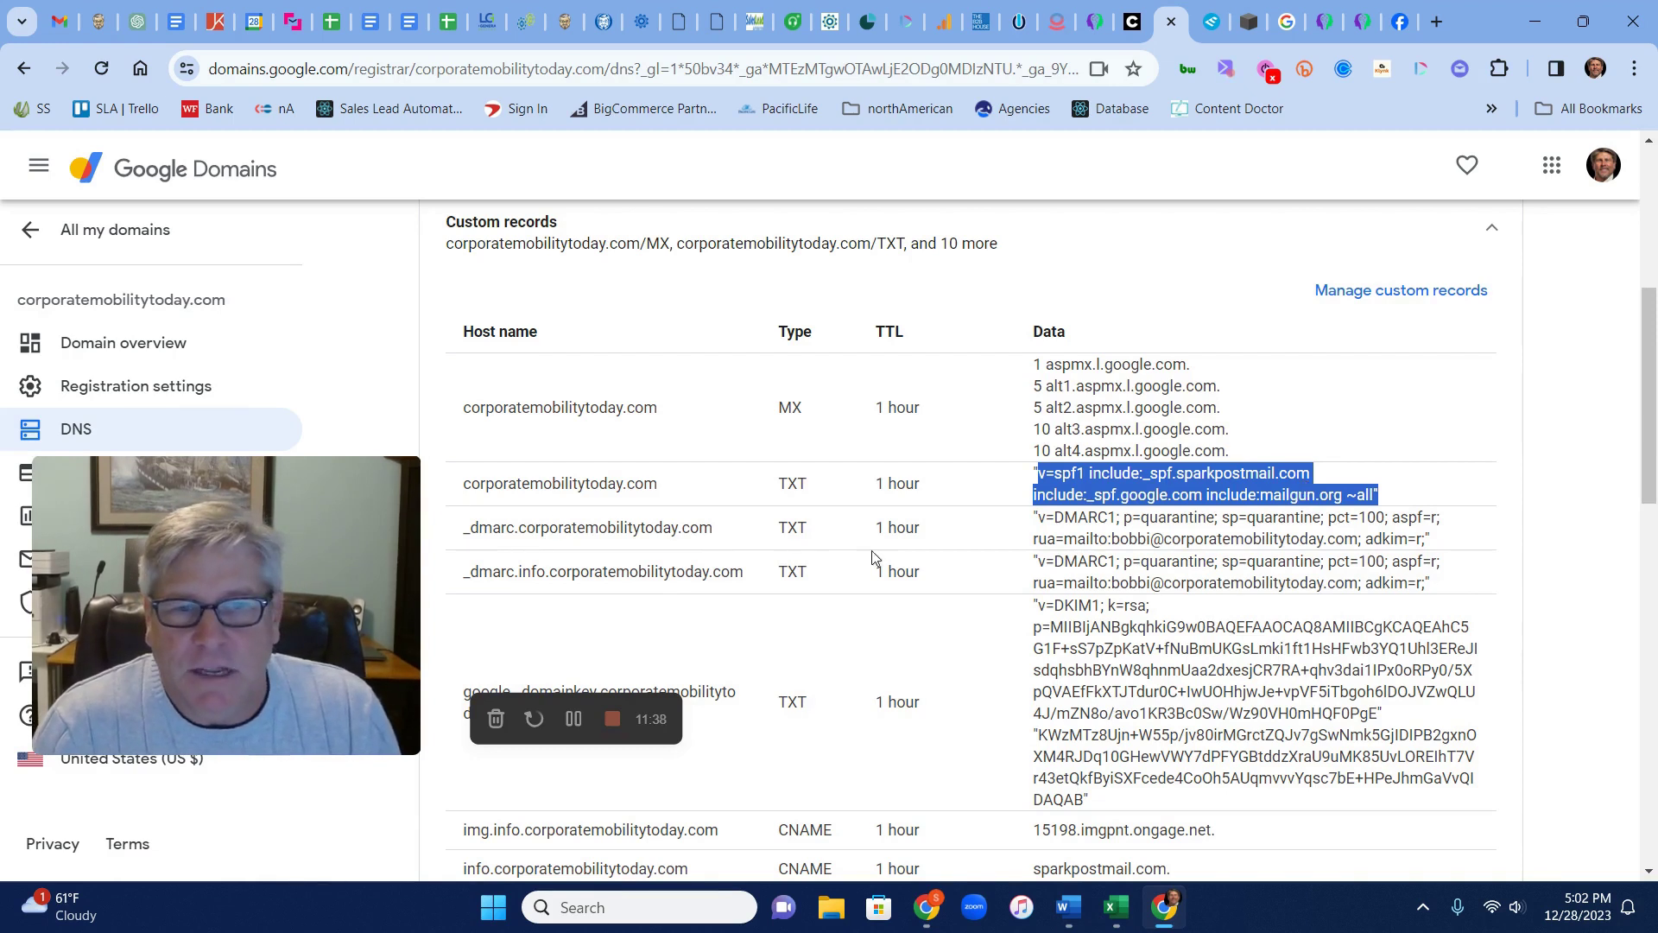
left_click_drag(1113, 541, 1358, 541)
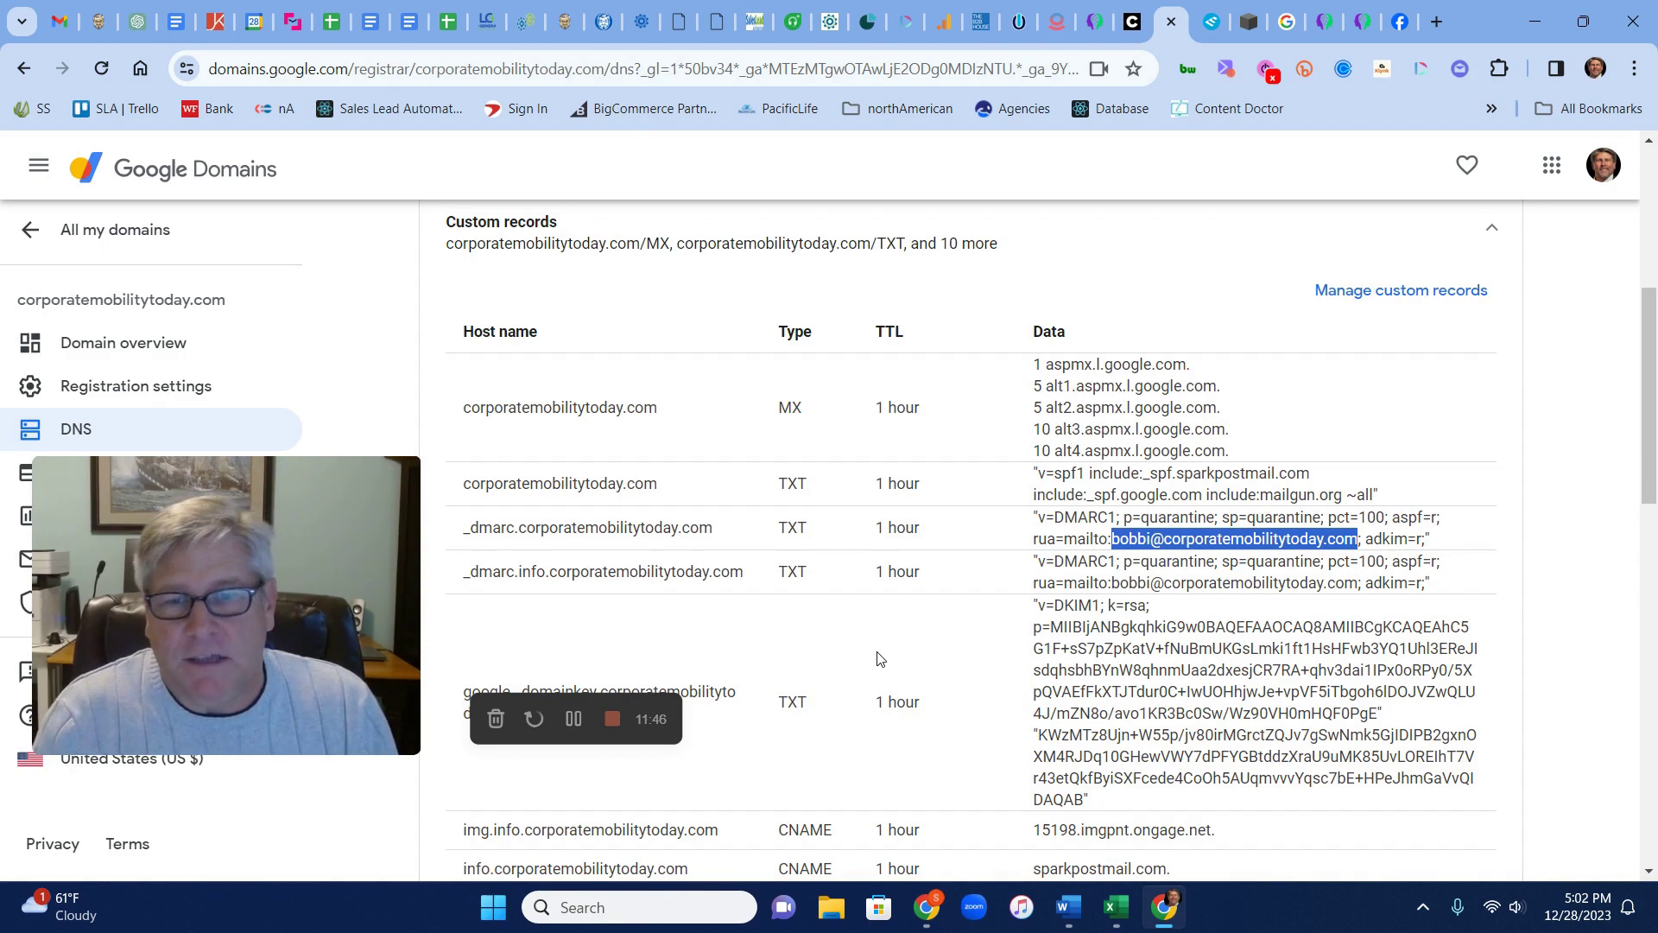
left_click(1211, 21)
Open EasyDMARC's SPF Record Check and Lookup tool from the Products menu
scroll(1487, 591, "up", 7)
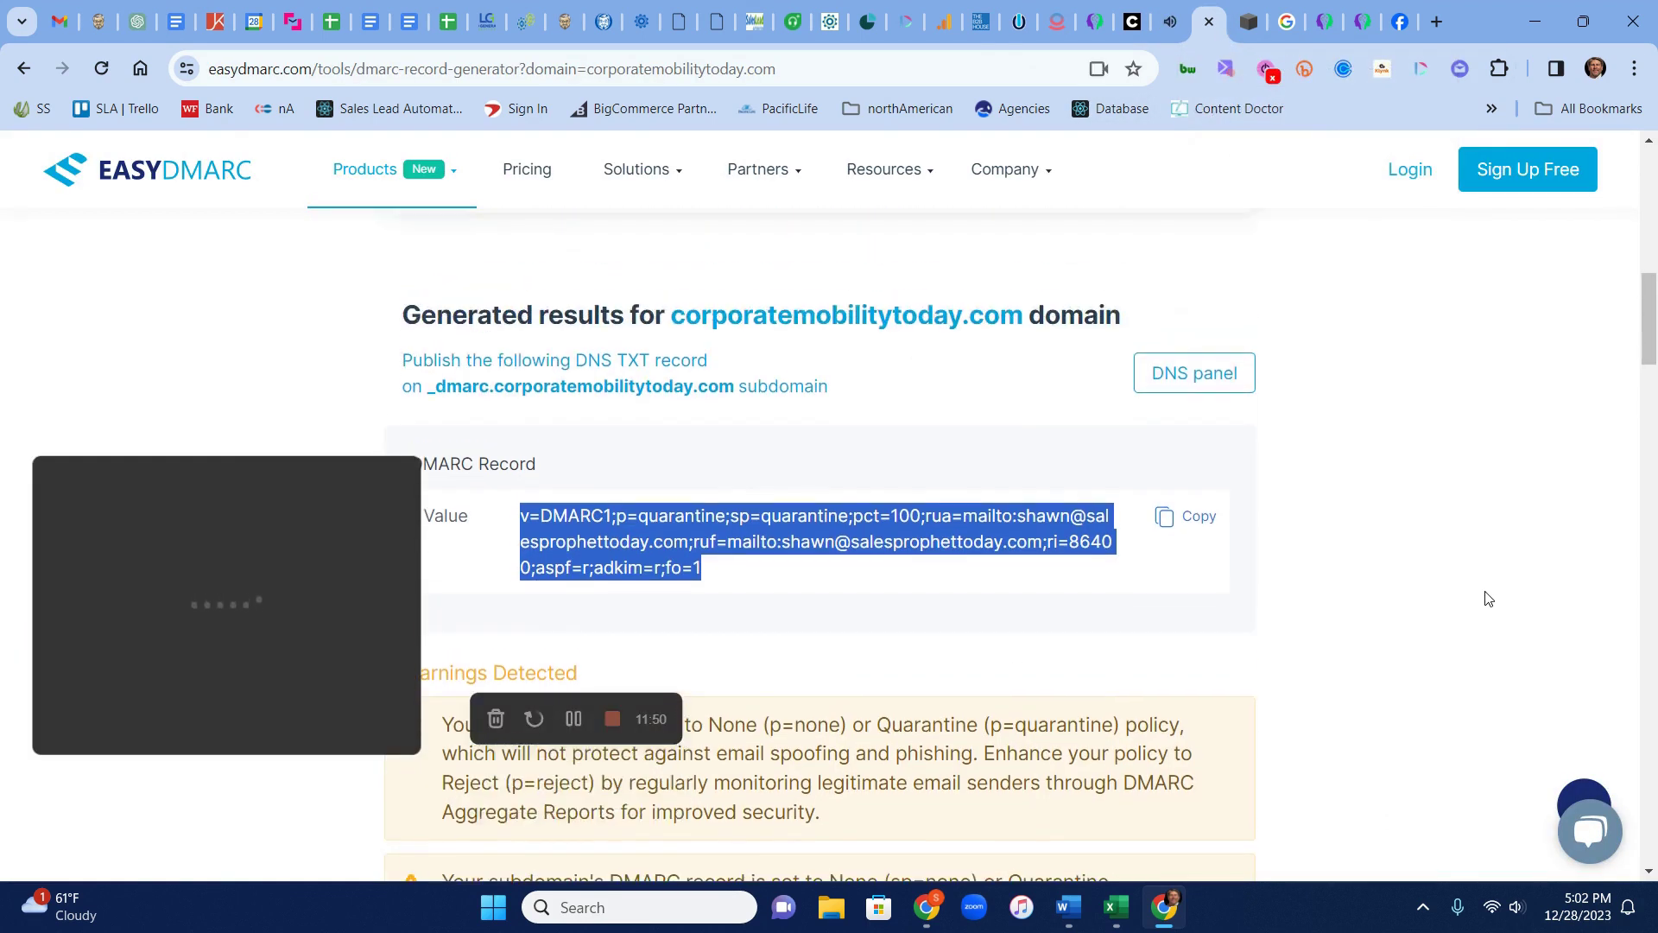
scroll(1488, 592, "up", 3)
scroll(1482, 596, "up", 3)
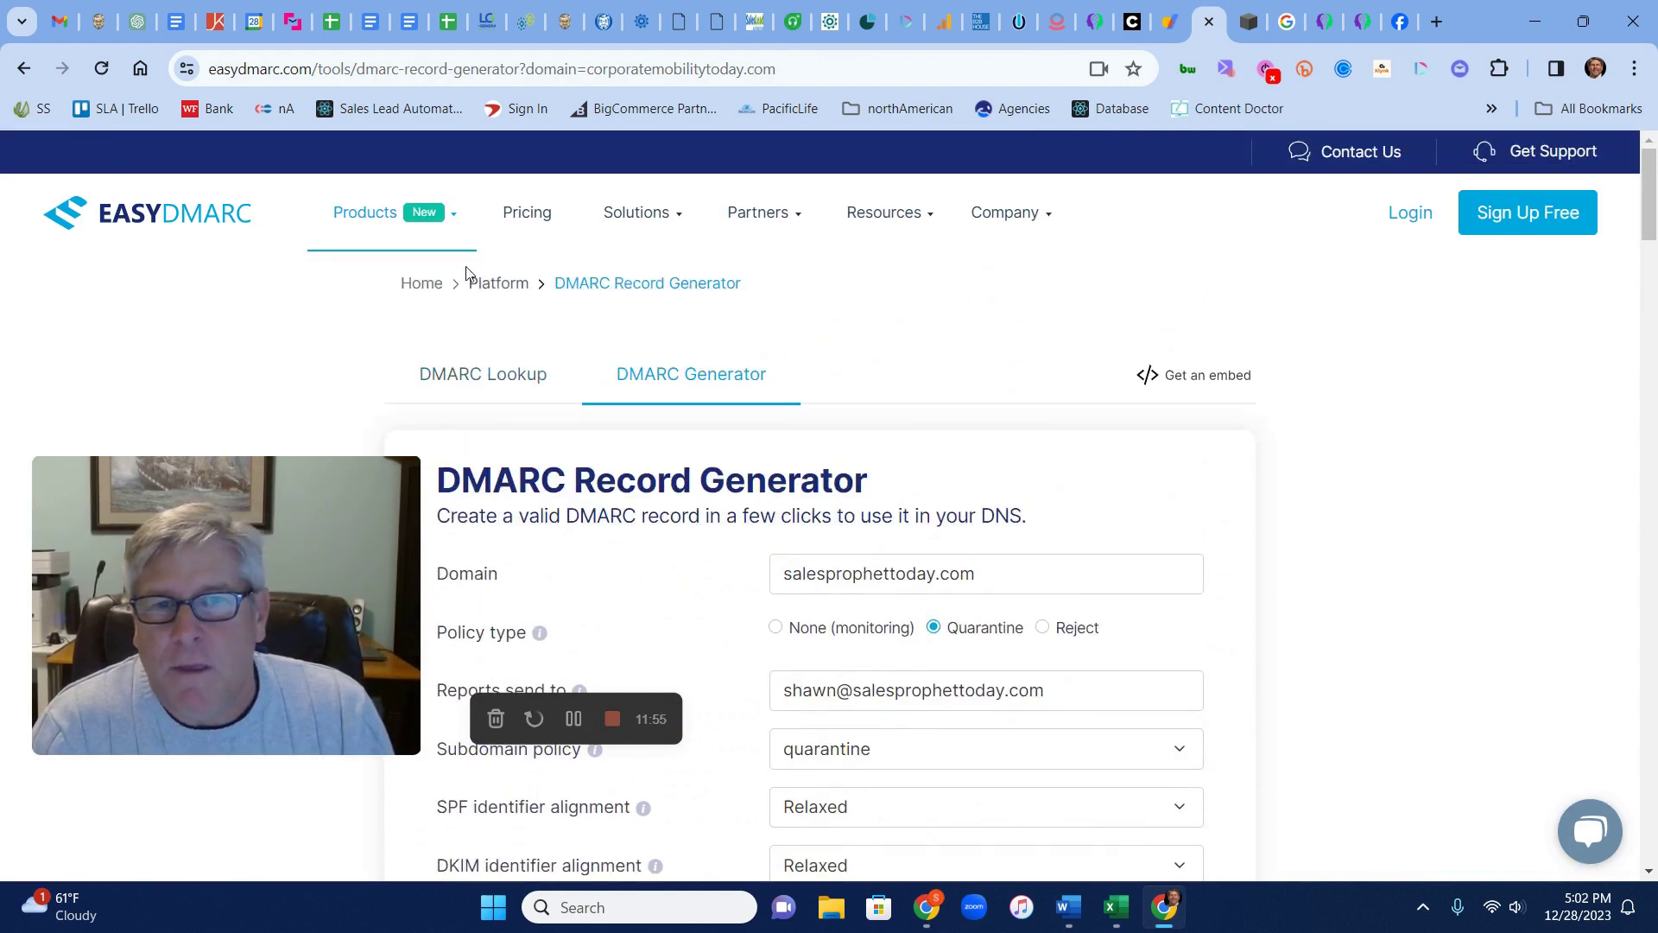
mouse_move(455, 219)
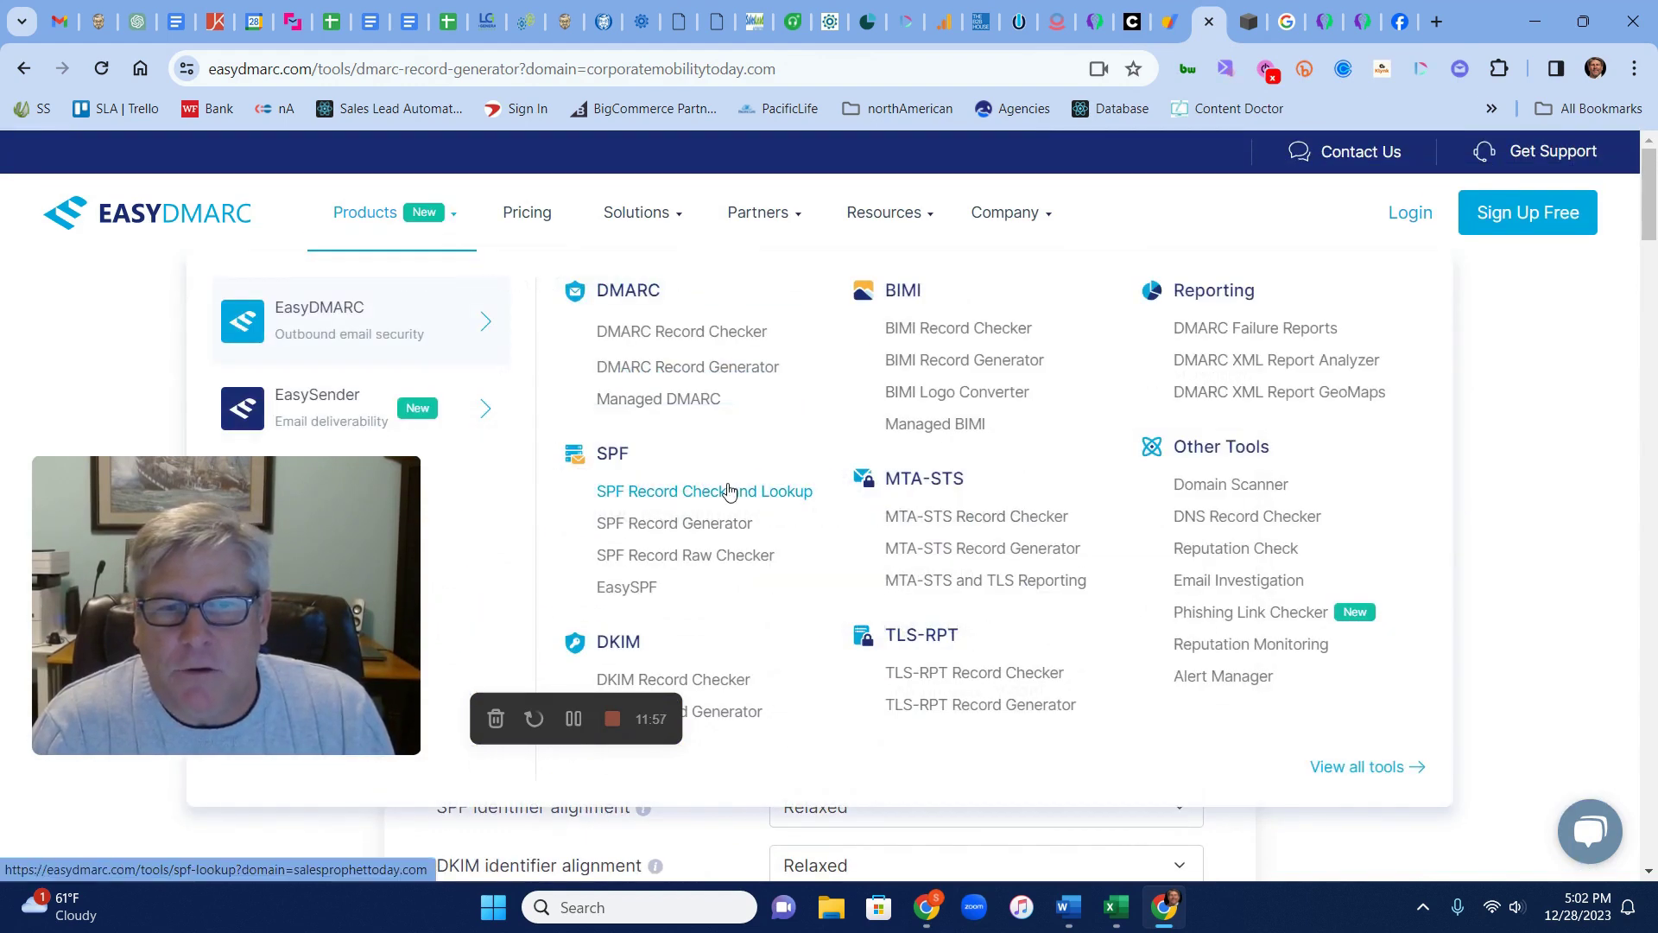
left_click(698, 498)
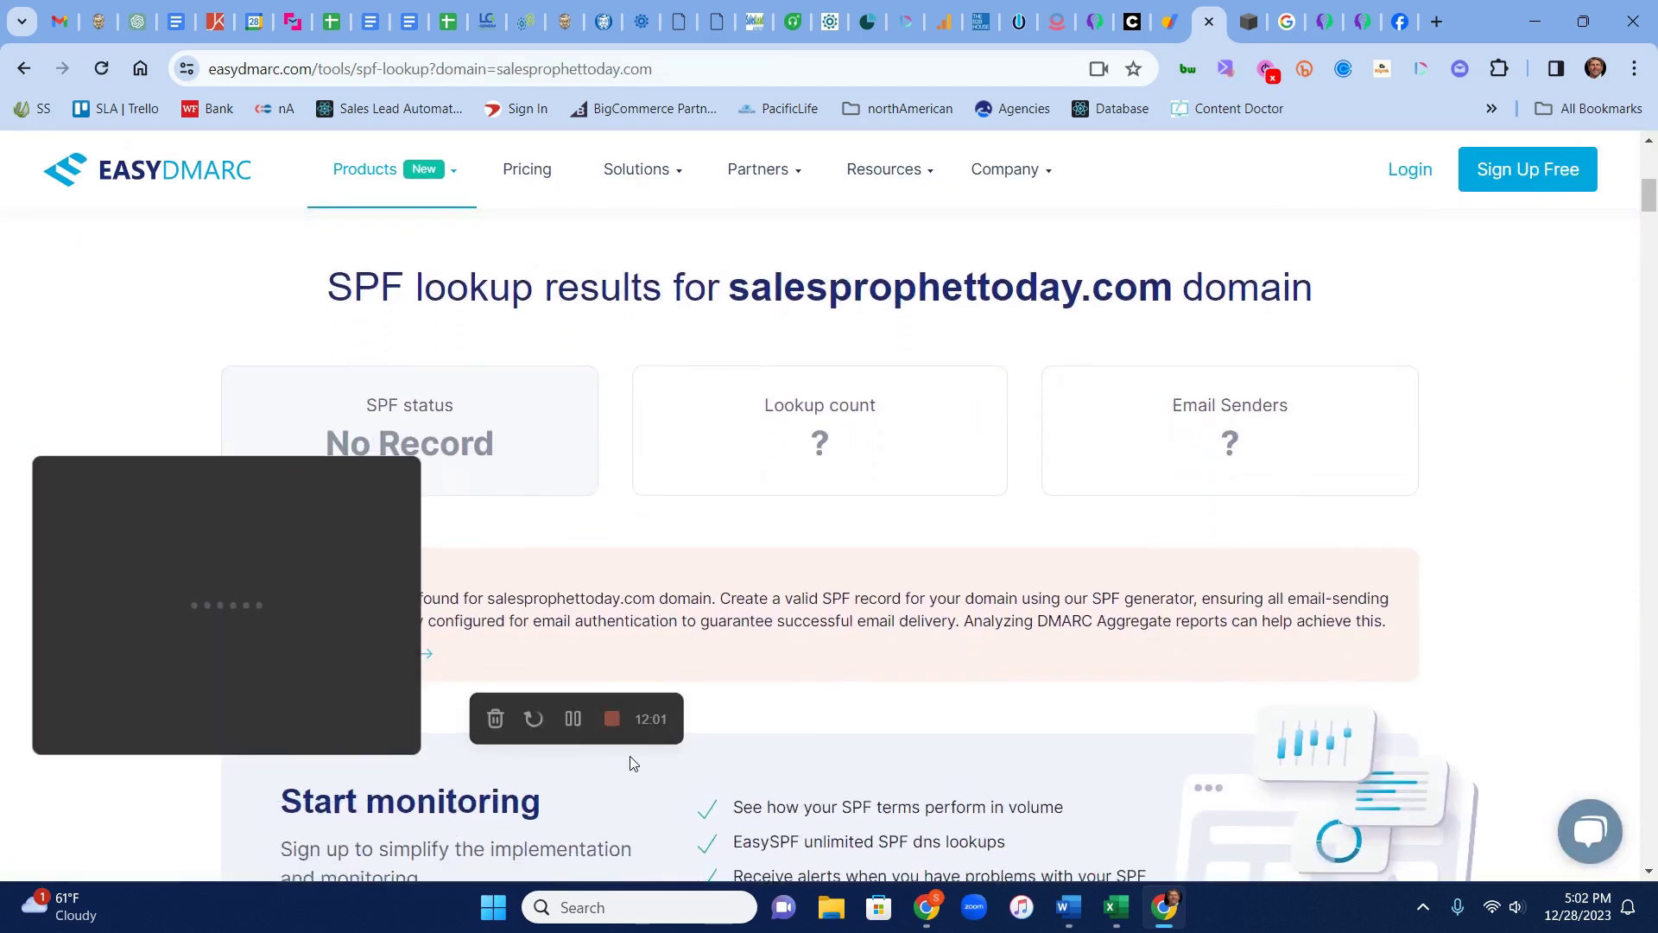
scroll(618, 710, "up", 5)
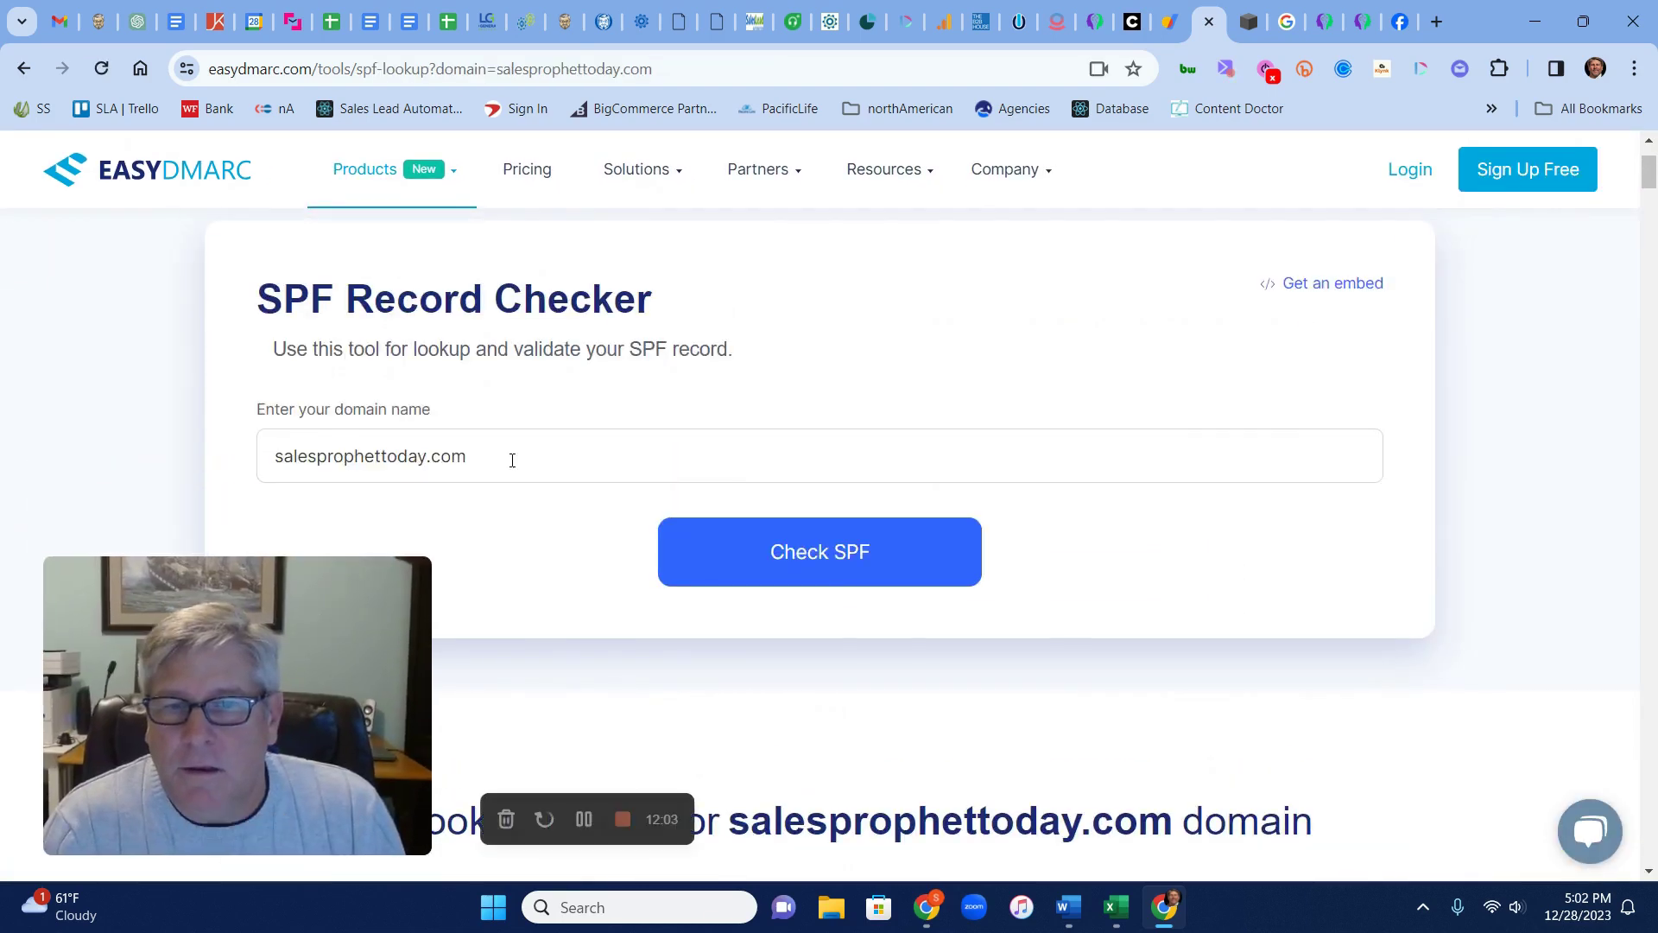
Check corporatemobilitytoday.com's SPF: Valid, 9 of 10 lookups, 3 email senders
key("ctrl+a")
type("corporatemobilitytoday.")
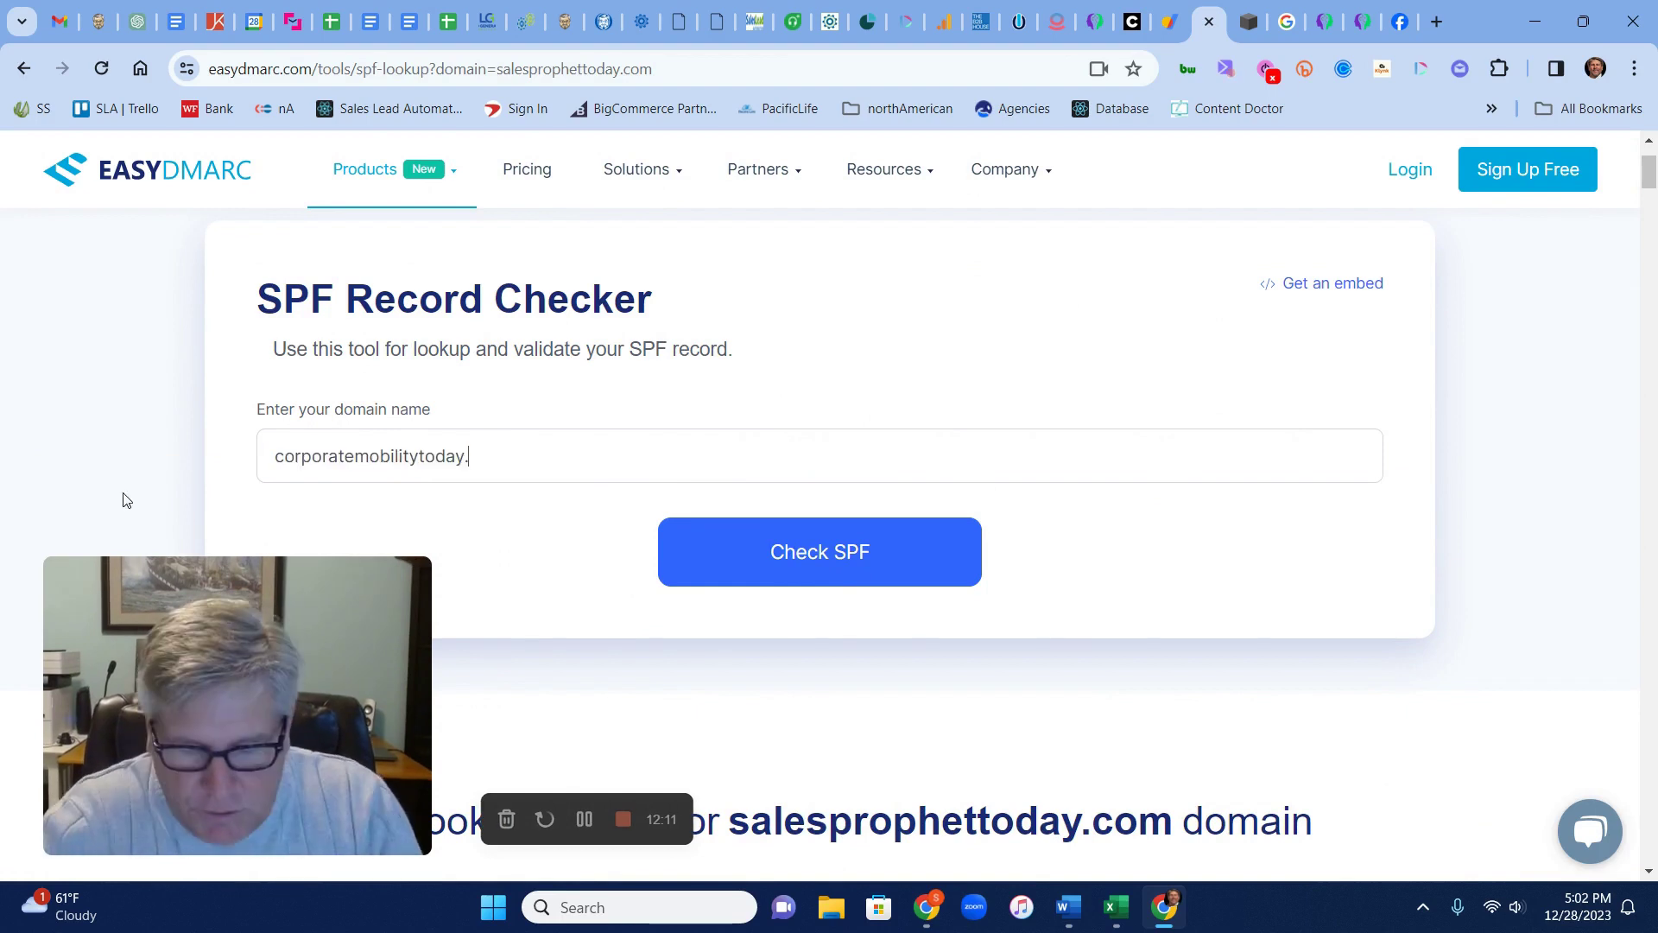
type("com")
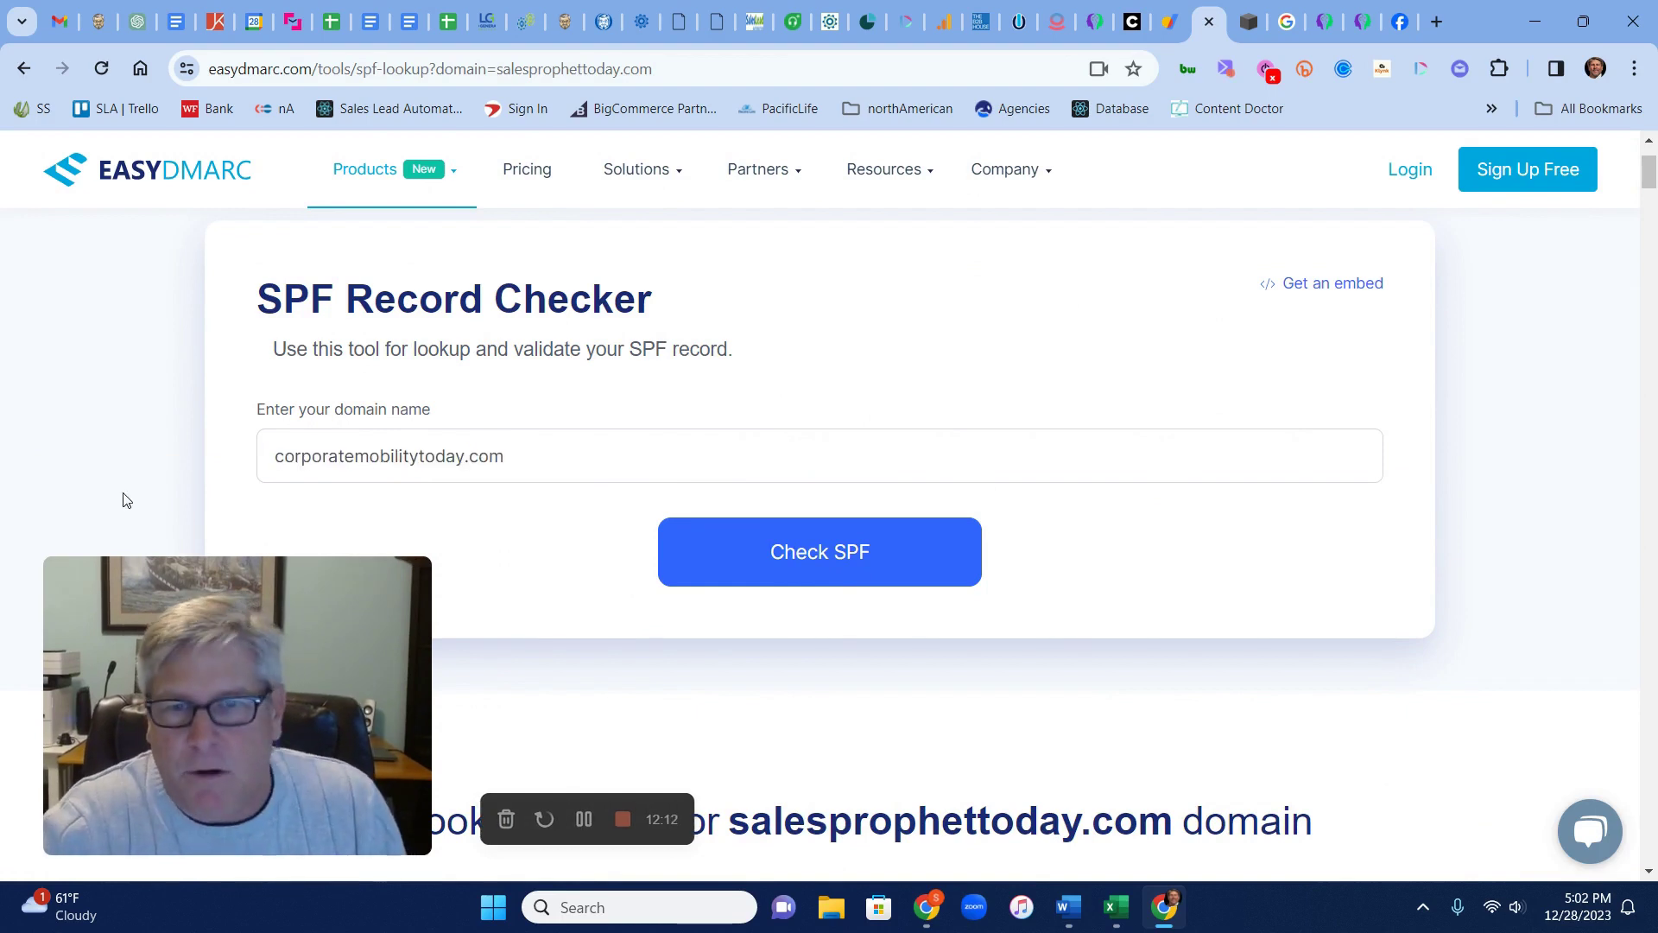
left_click(864, 558)
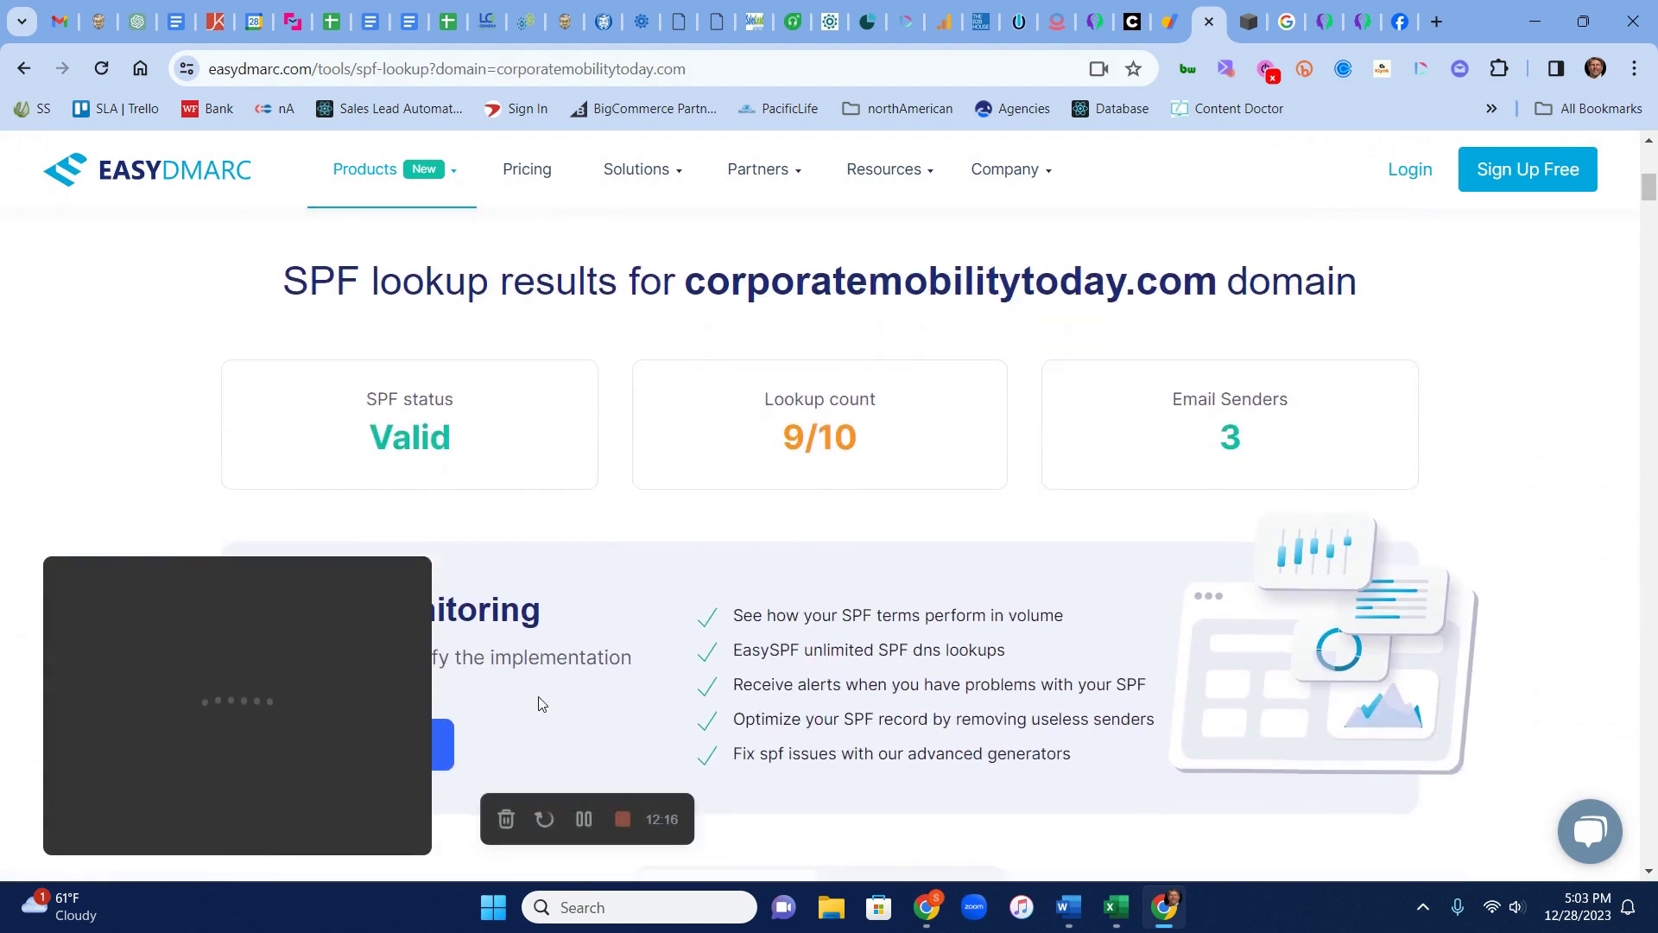
scroll(578, 640, "down", 10)
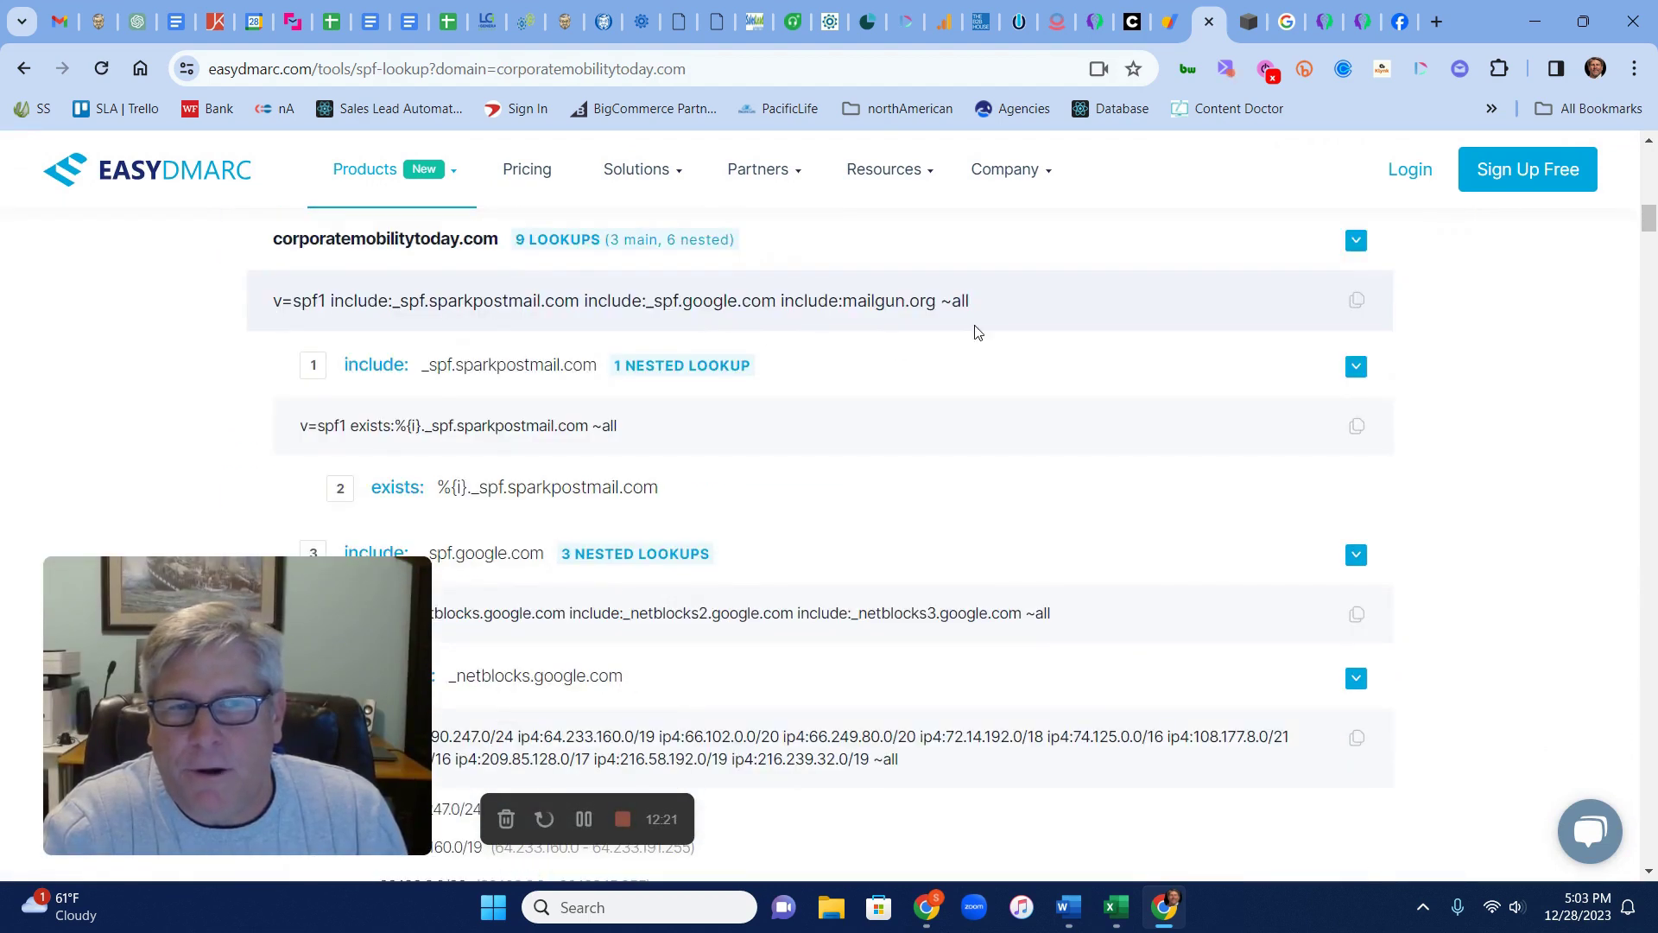
scroll(885, 696, "up", 15)
mouse_move(448, 233)
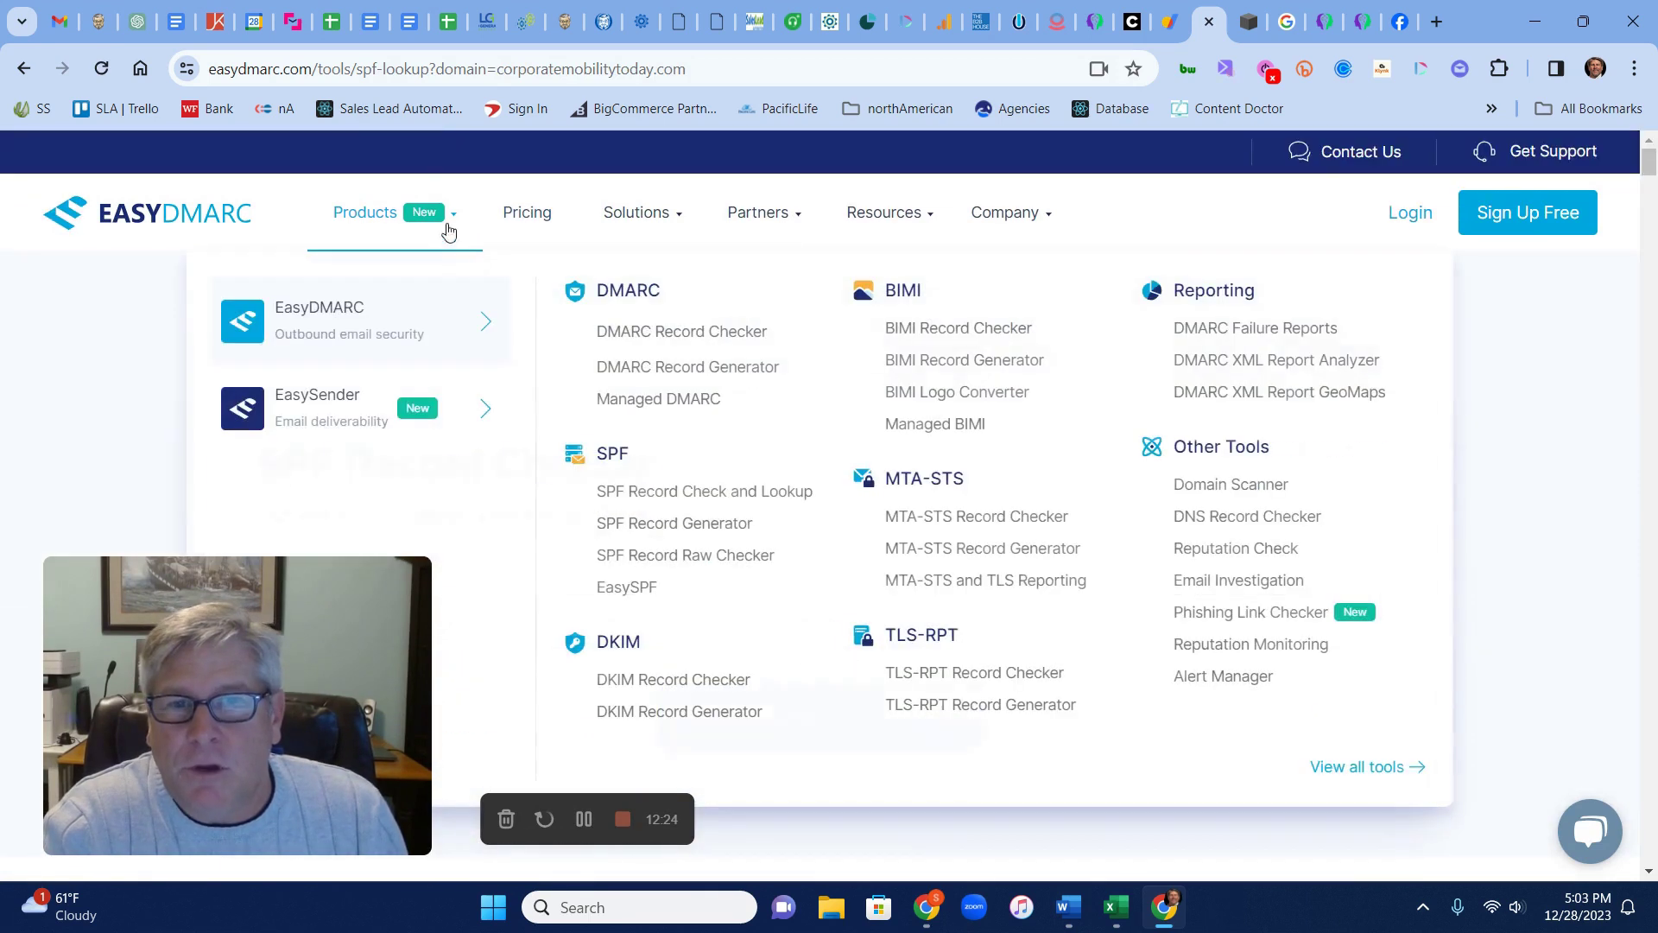
Show the google selector's v=DKIM1 RSA key for corporatemobilitytoday.com, then stop recording
left_click(671, 688)
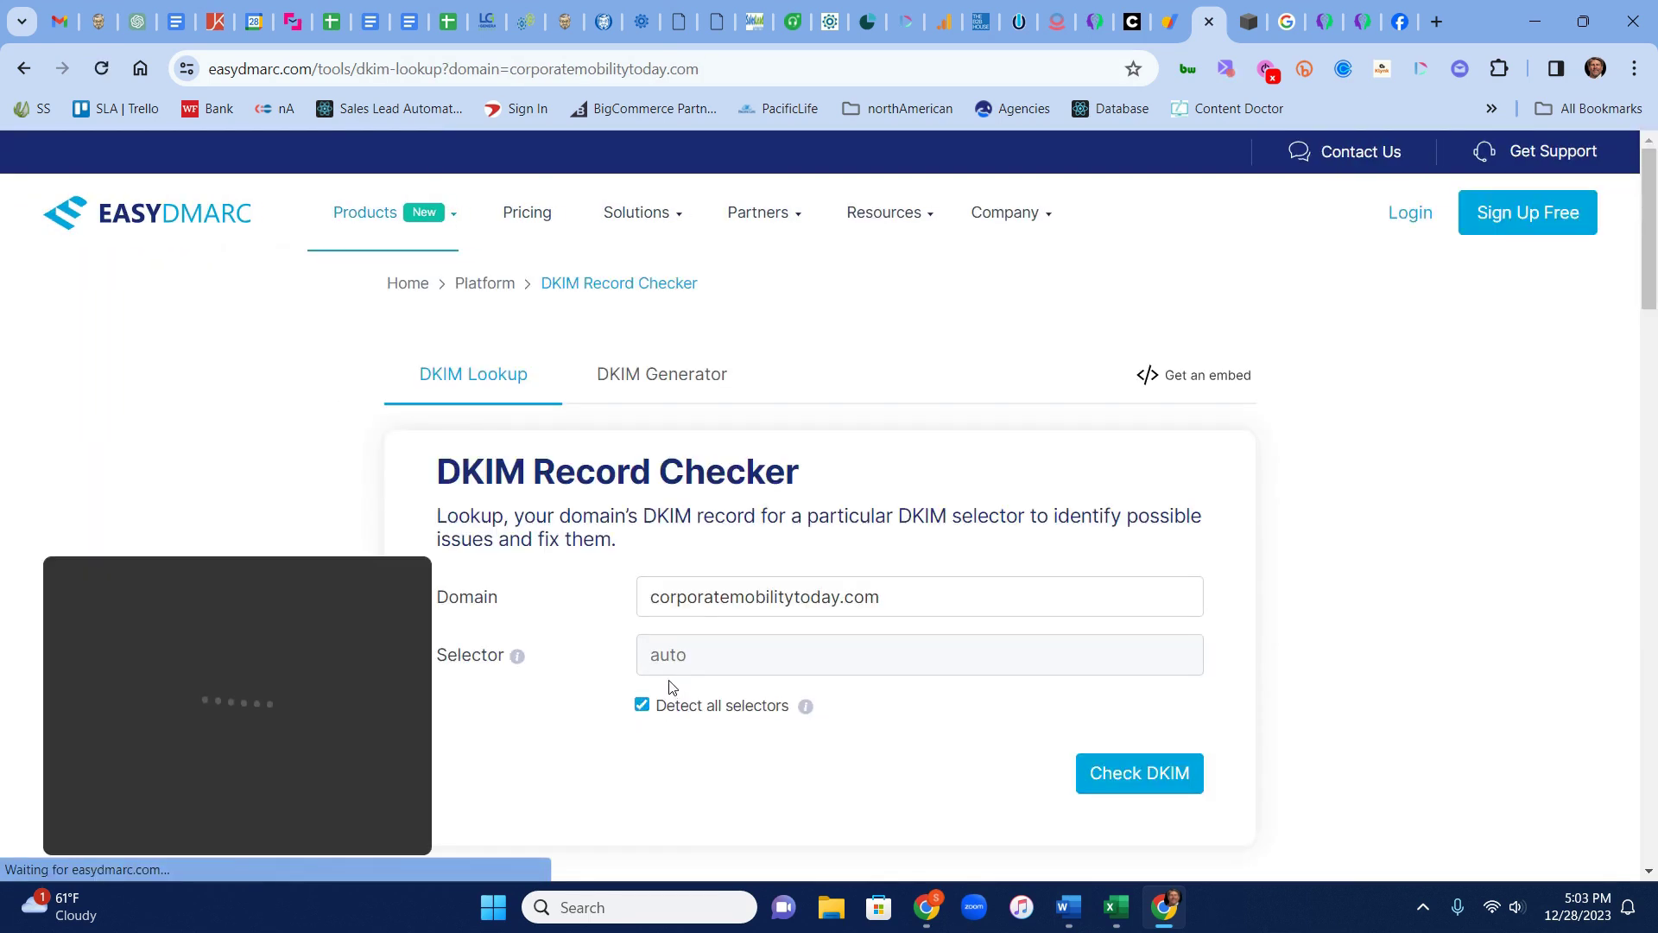
scroll(972, 685, "down", 5)
scroll(972, 685, "down", 4)
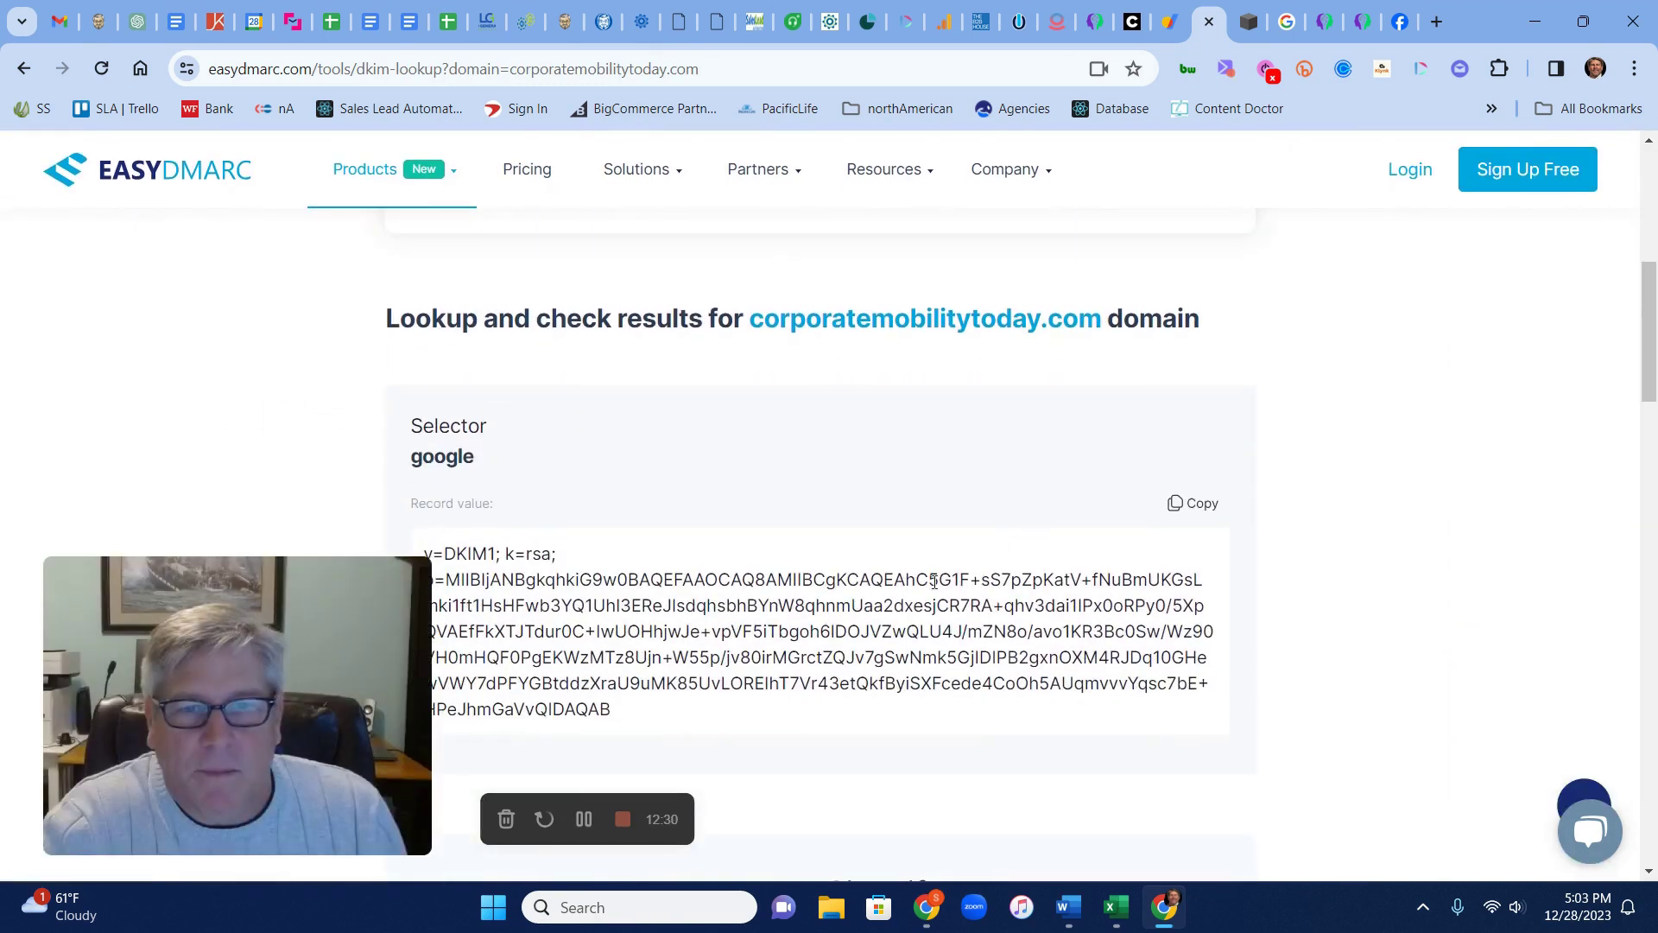
scroll(837, 396, "down", 3)
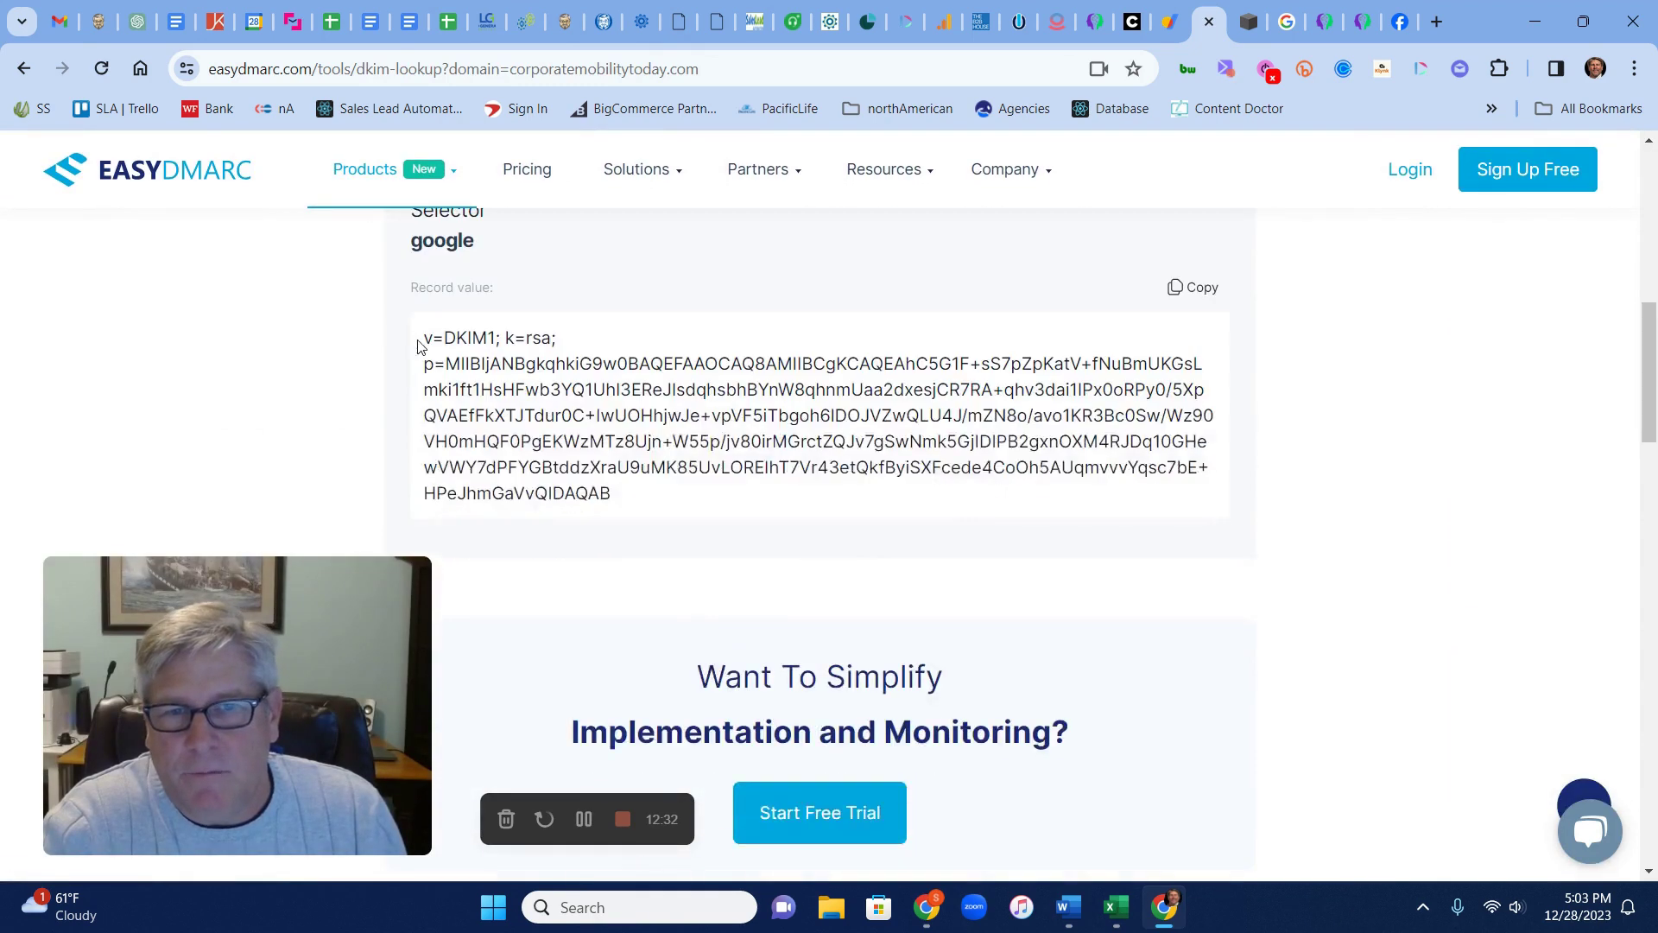
left_click_drag(429, 336, 677, 515)
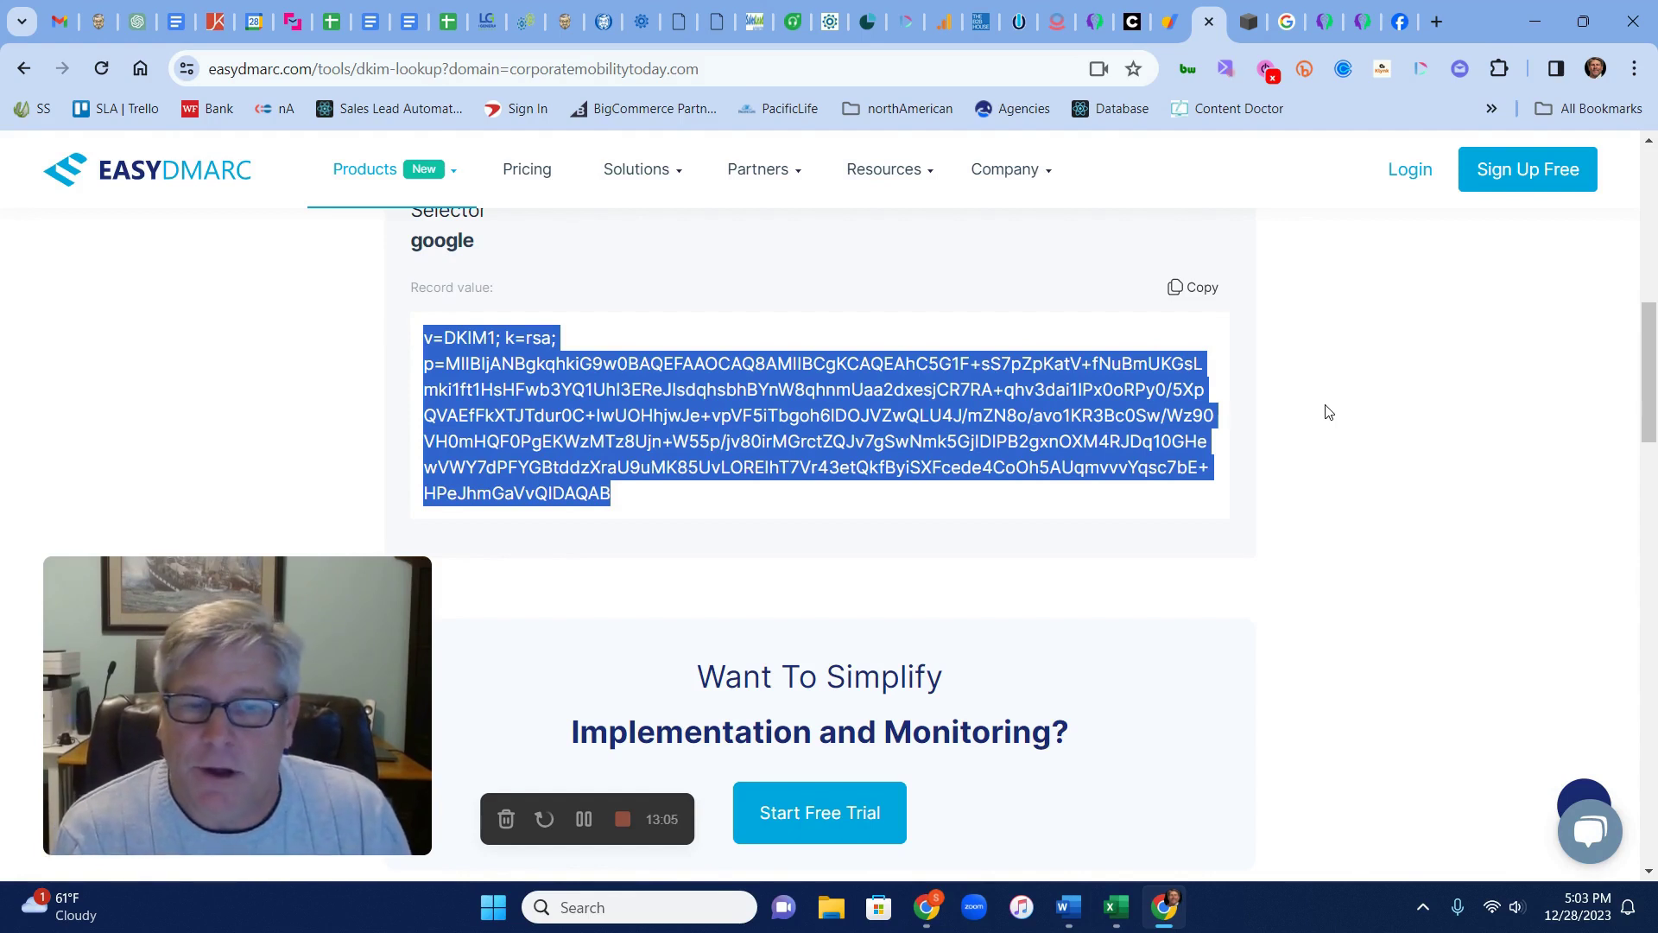
left_click(622, 820)
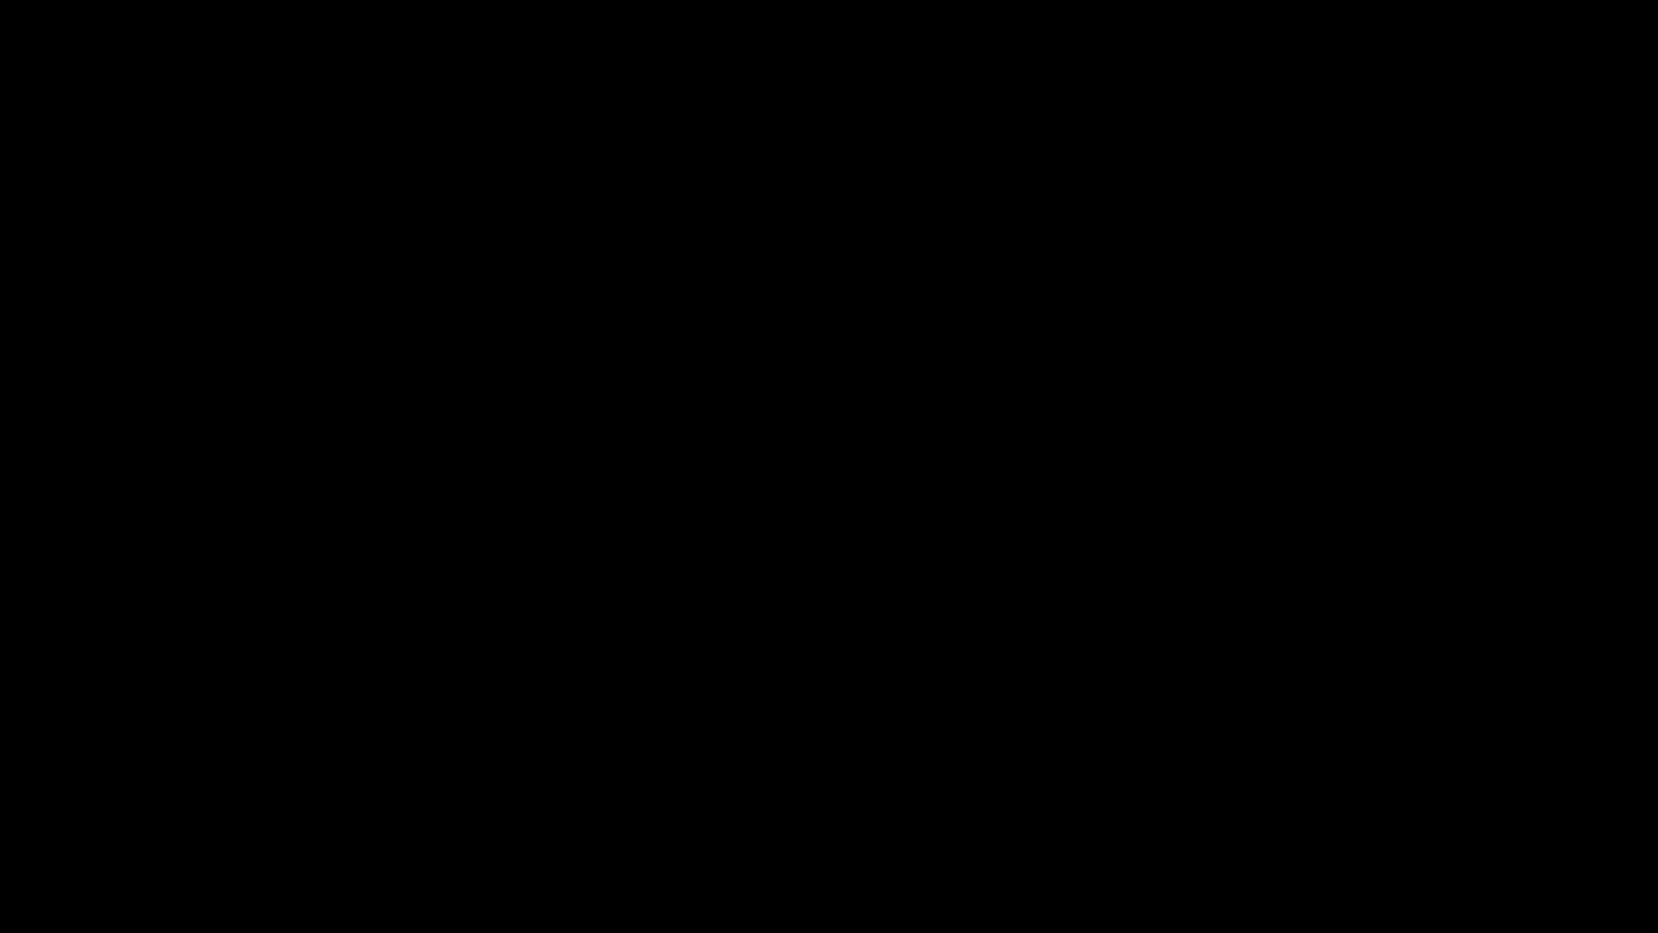